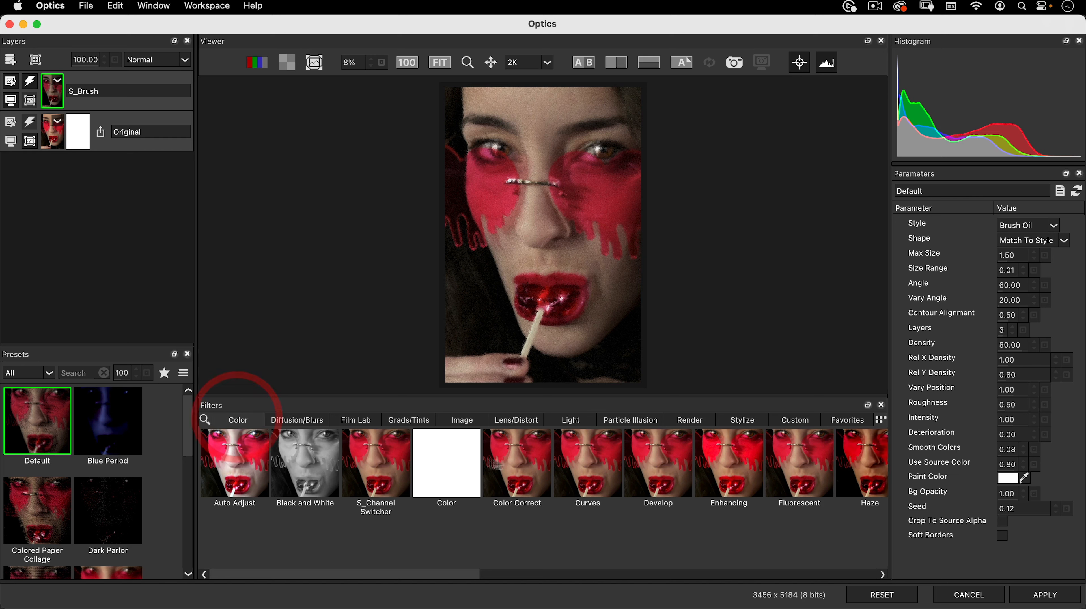
Step: Search the Optics filter library for 'halftone' and apply S_HalfToneColor to the portrait
click(296, 422)
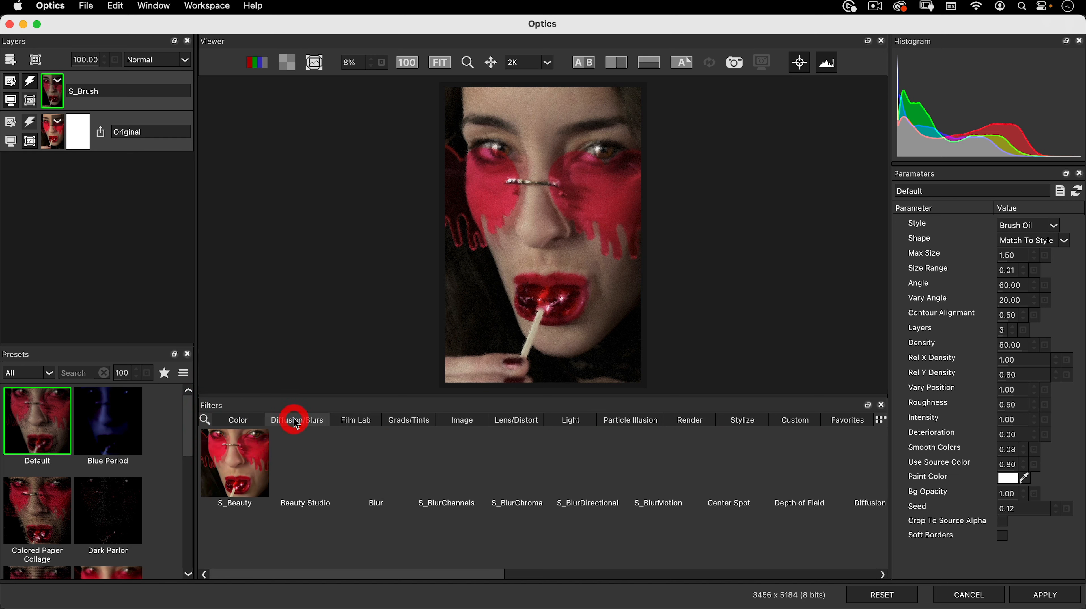
click(349, 420)
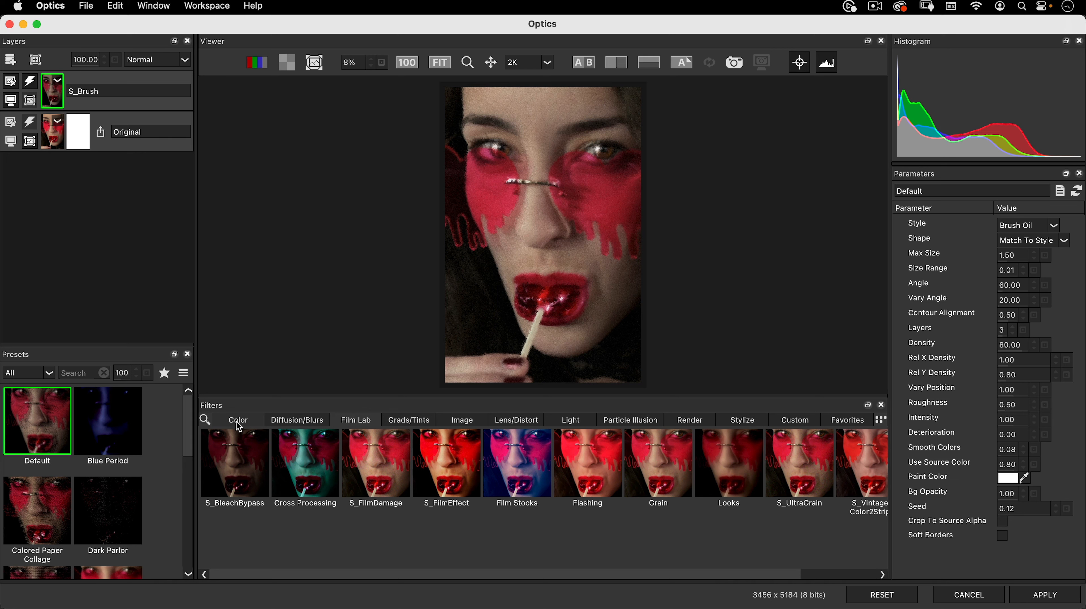
click(208, 422)
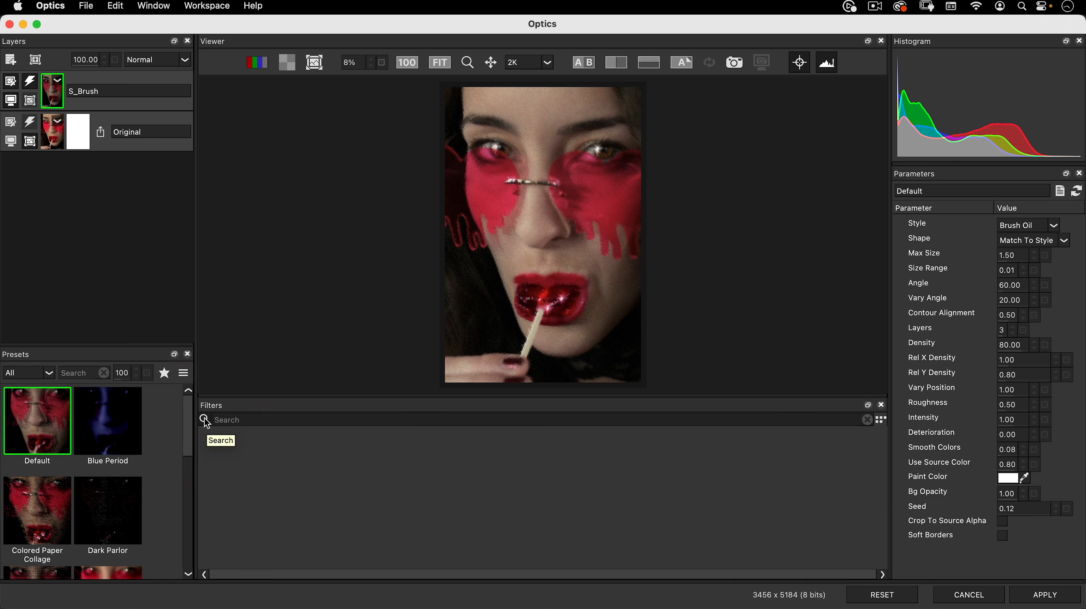
text(halftone)
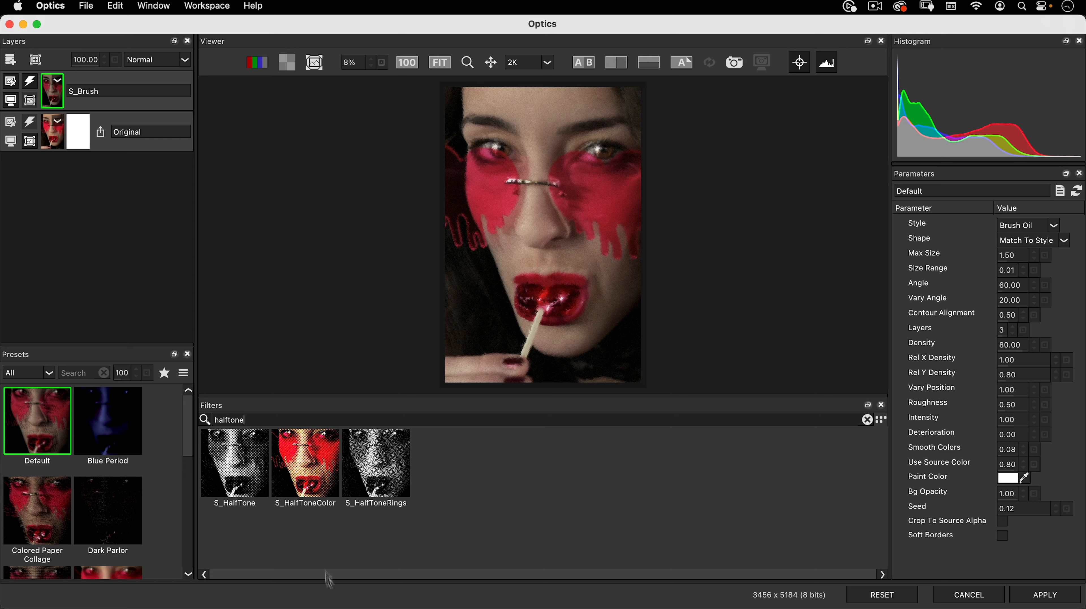
click(303, 473)
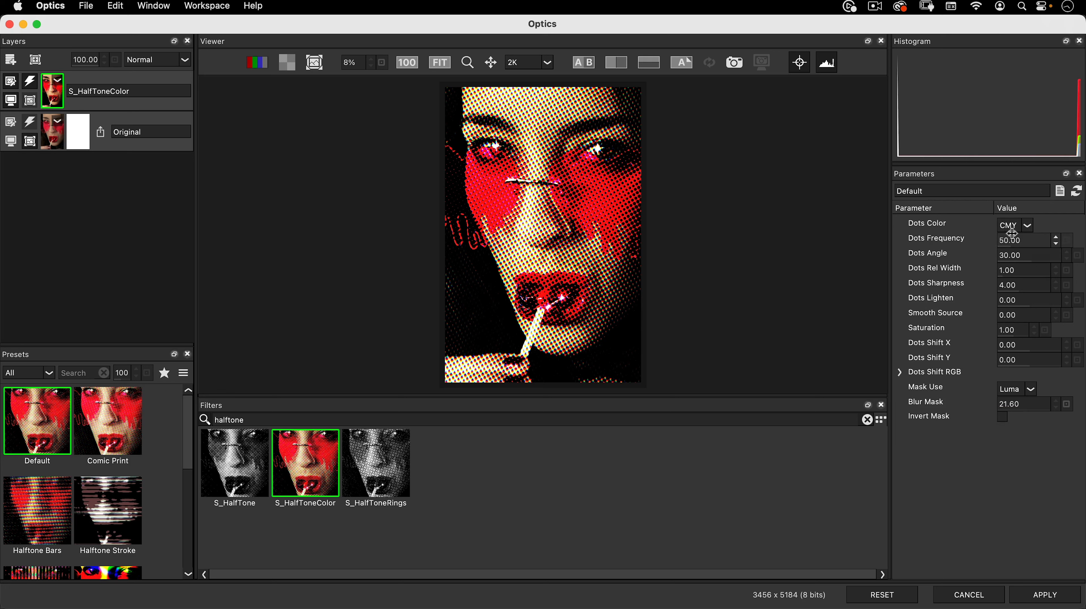
Step: Try RGB for the halftone Dots Color, then set it back to CMY
click(1031, 226)
click(1016, 246)
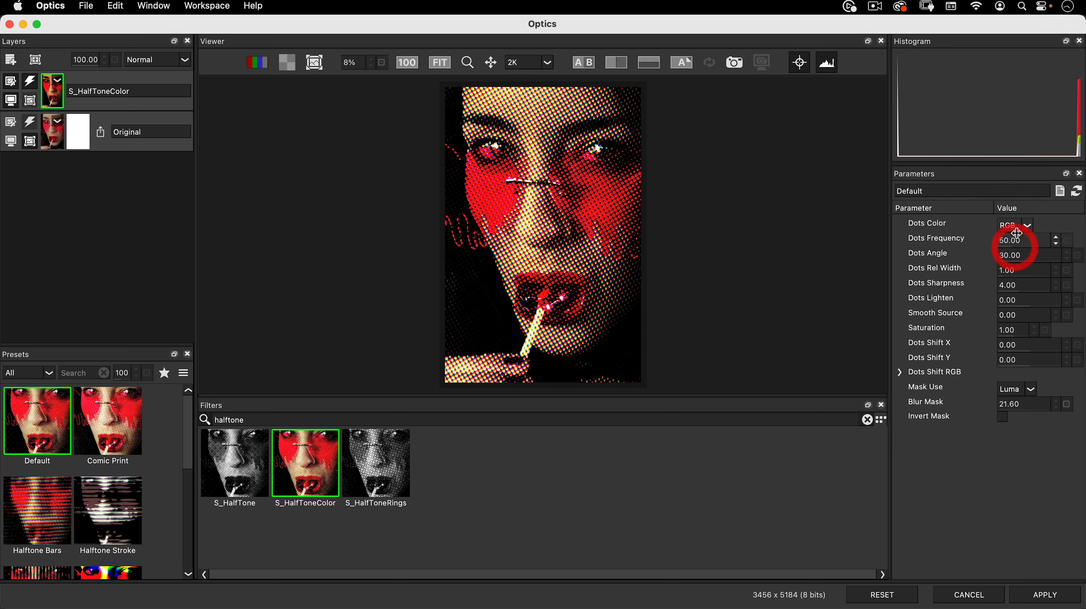
click(1028, 226)
click(1014, 236)
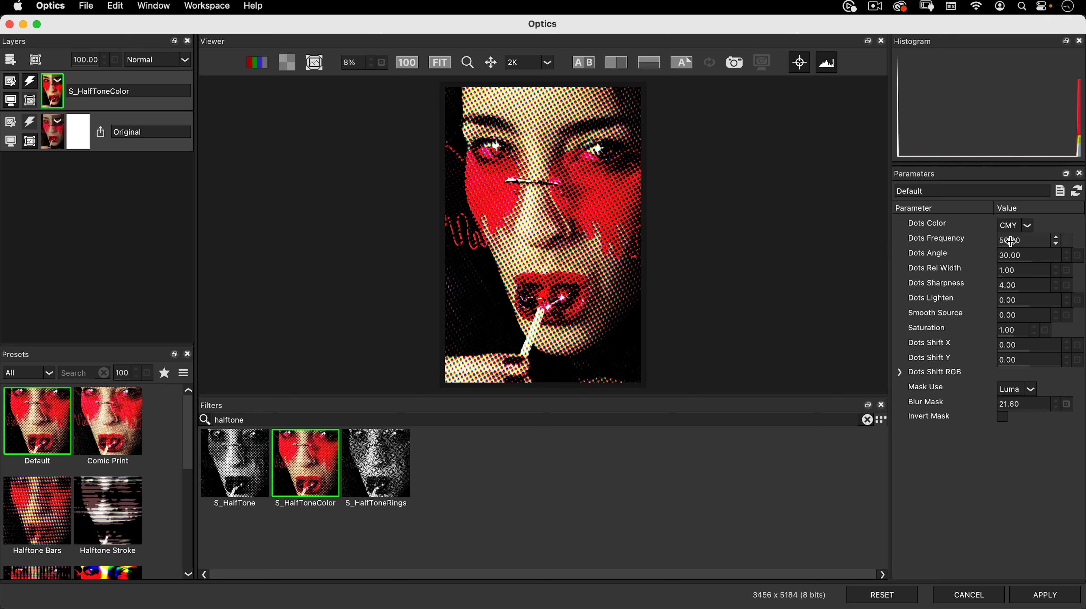
Step: Raise Dots Frequency by scrubbing, then enter an exact value of 100 on the keypad
drag(1011, 241, 1042, 241)
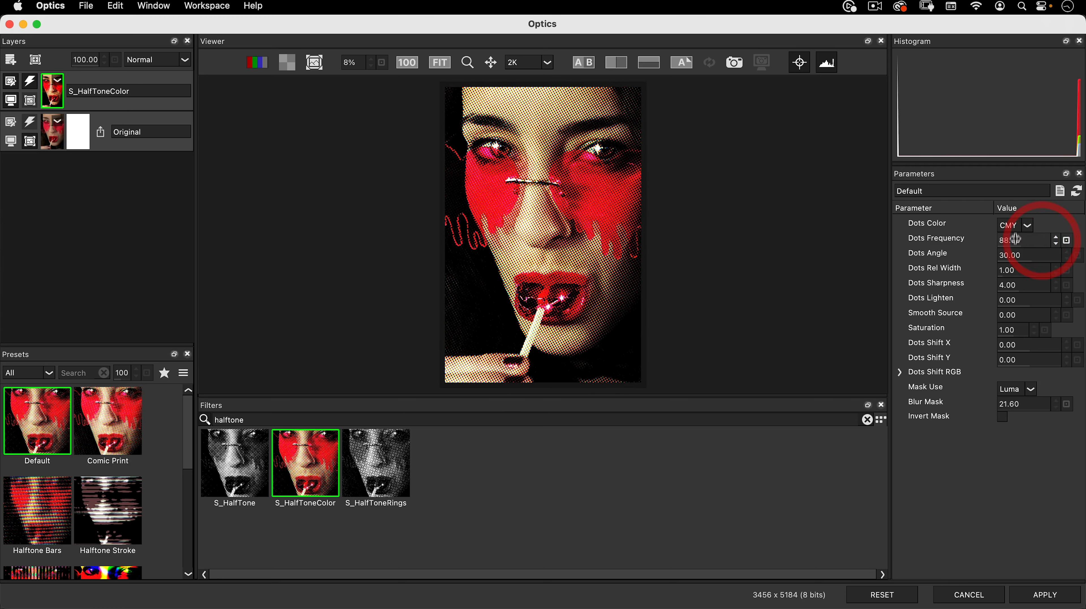
click(1008, 242)
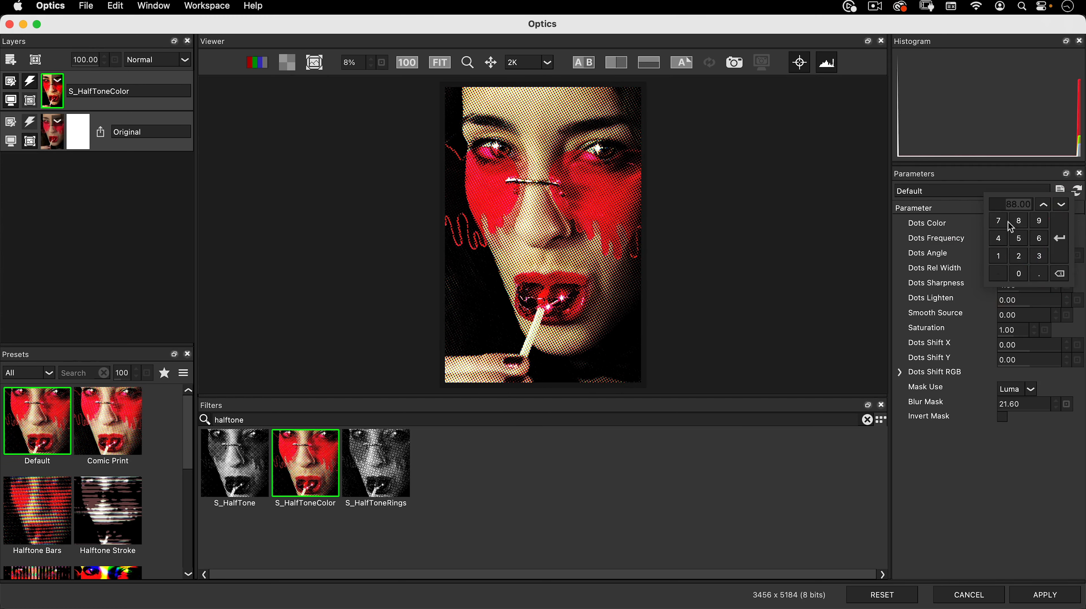
click(999, 256)
click(1019, 273)
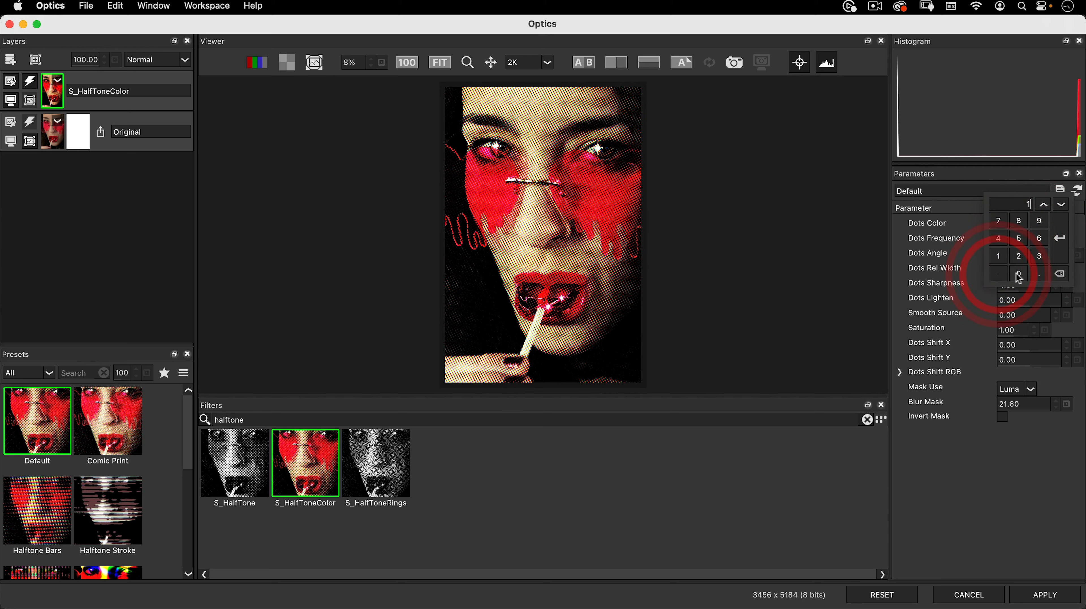
click(1019, 273)
click(1060, 238)
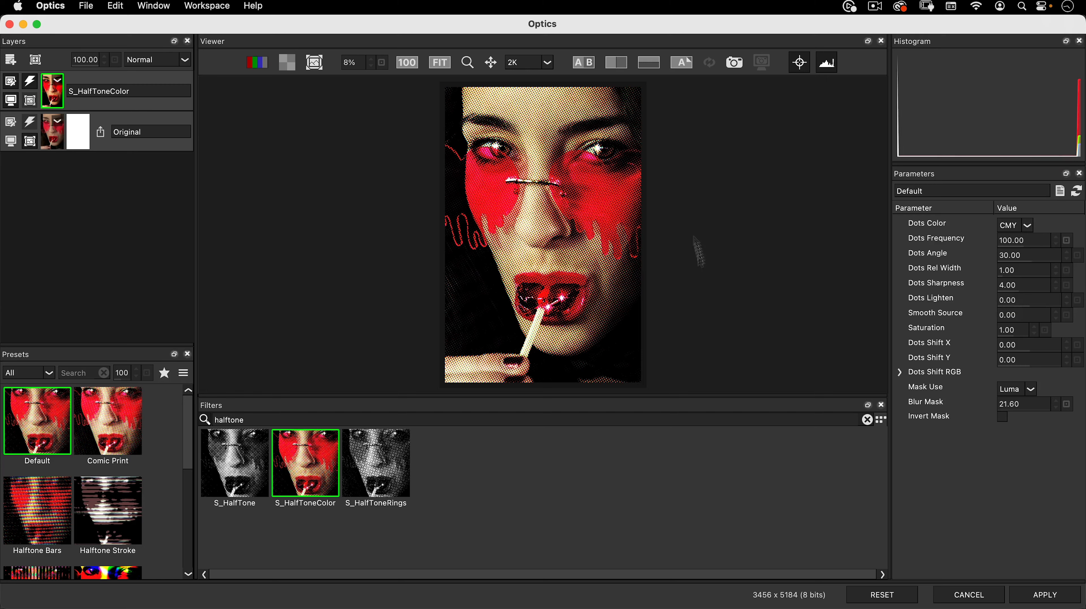
Step: Step Dots Frequency down with the spin arrows, then reset it to the default 50
click(1058, 244)
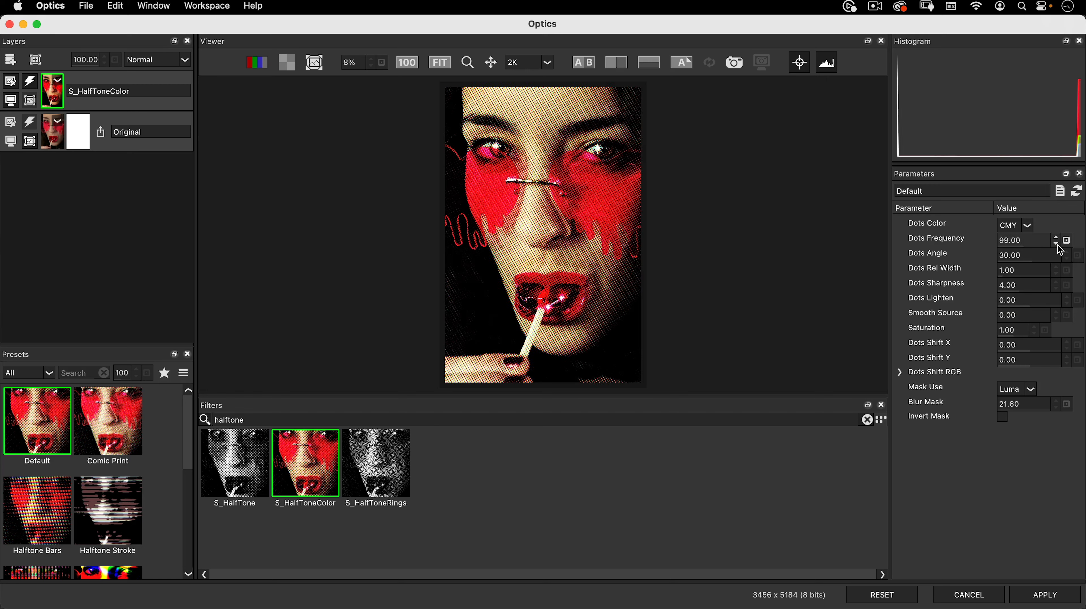
click(1057, 244)
click(1057, 245)
click(1058, 244)
click(1057, 244)
click(1057, 245)
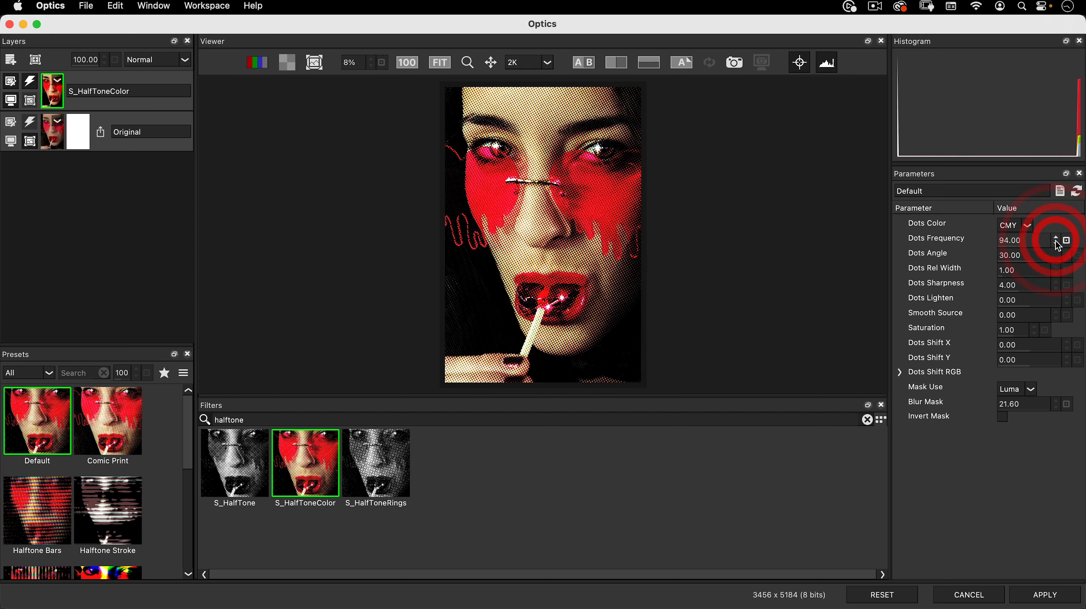
click(1058, 245)
click(1057, 244)
click(1066, 241)
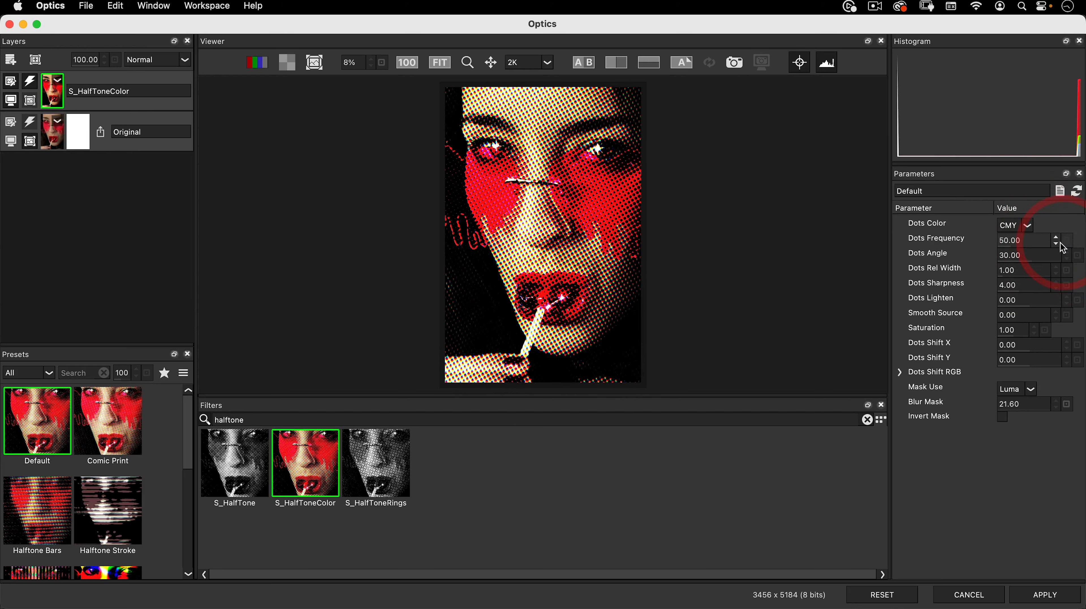
Step: Lower Dots Frequency to 36, reset to 50, then scrub it up to 88
click(1057, 246)
click(1057, 246)
click(1057, 247)
click(1056, 247)
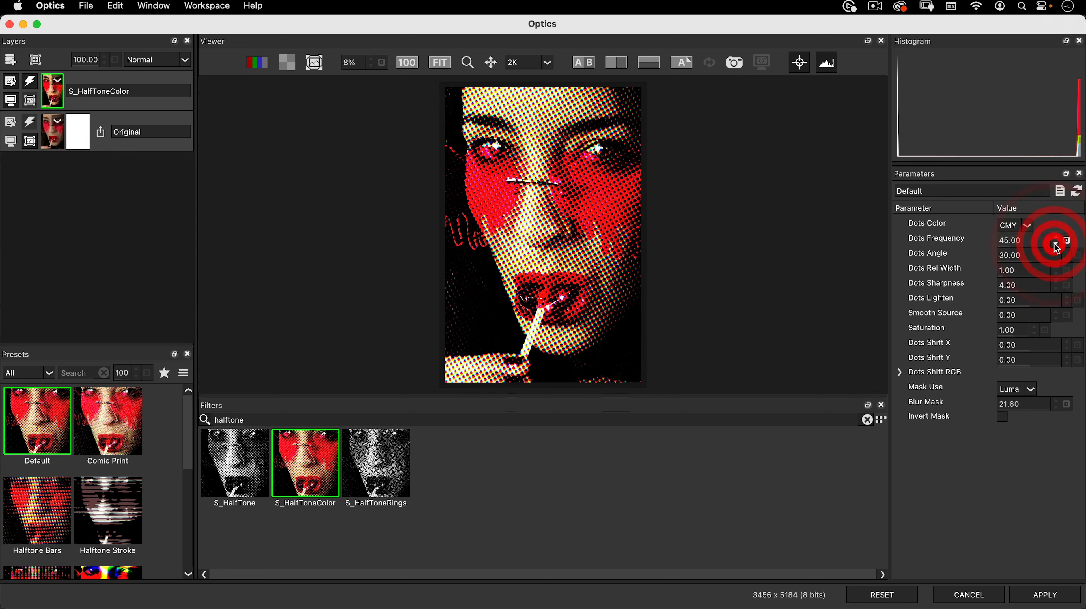
click(1057, 246)
click(1057, 246)
click(1058, 247)
click(1058, 247)
click(1058, 246)
click(1057, 247)
click(1058, 247)
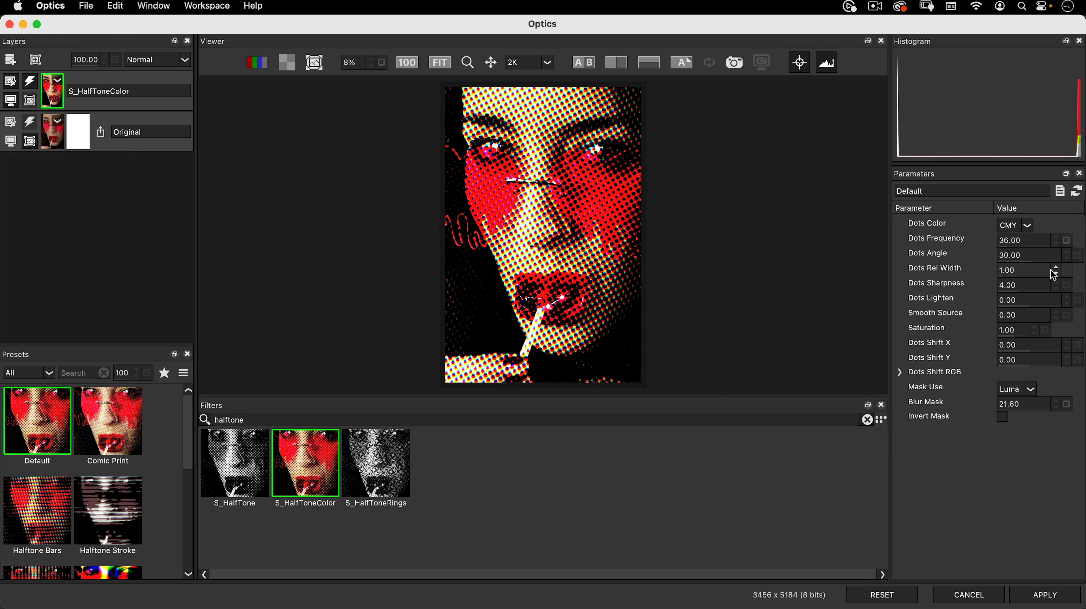
click(1067, 241)
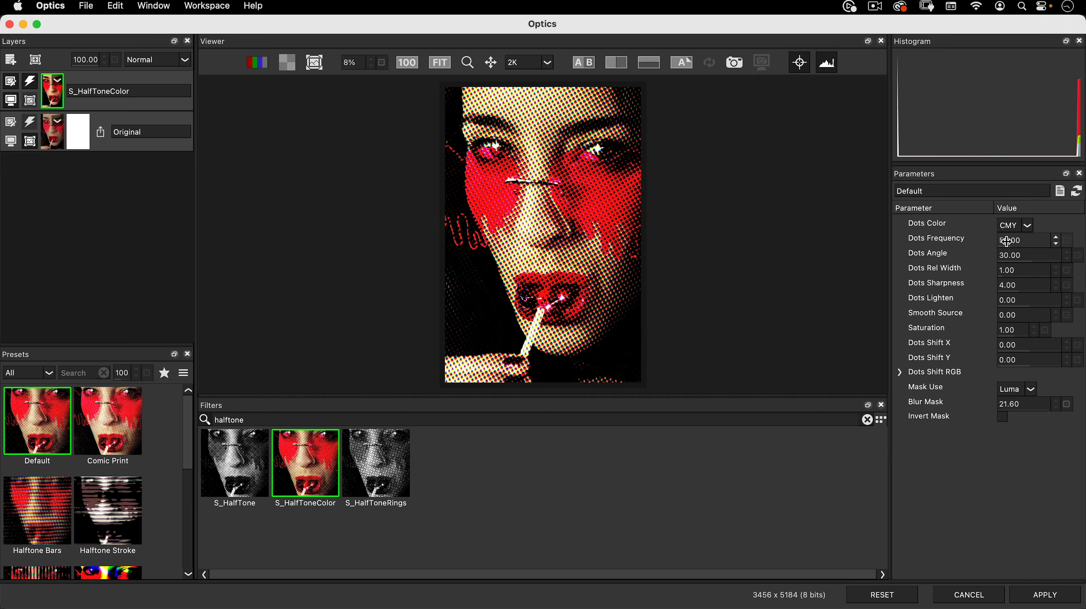
drag(1006, 241, 1034, 240)
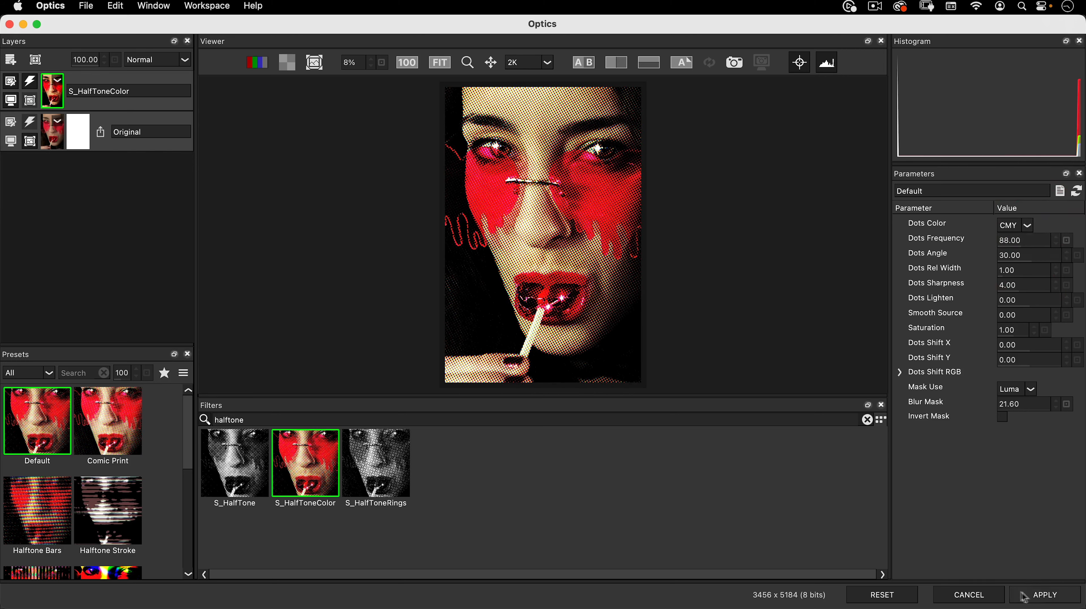
Step: Apply the Optics halftone and duplicate the 'halftone' layer in Photoshop
click(1040, 594)
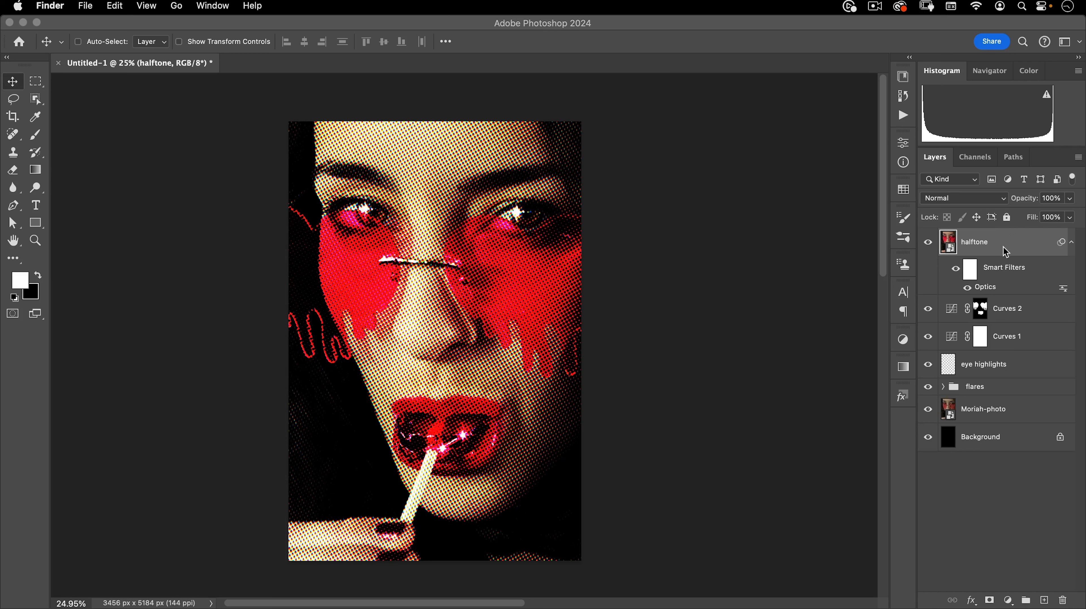
key(super+Tab)
click(1025, 477)
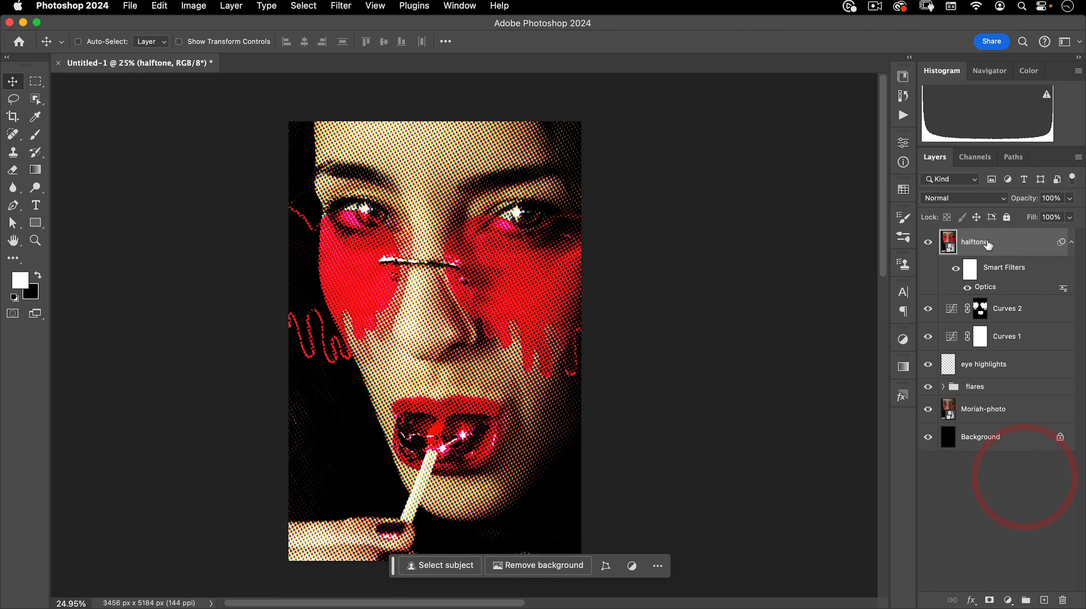
drag(988, 245, 1044, 600)
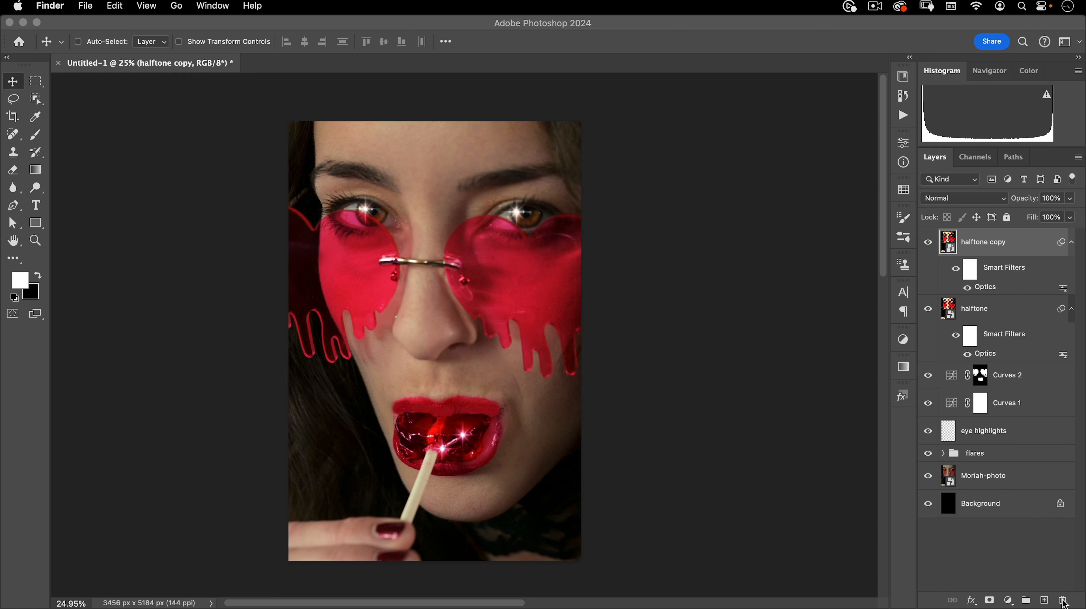
Step: Remove the Optics smart filter from the 'halftone copy' layer, keeping the layer itself
click(1043, 400)
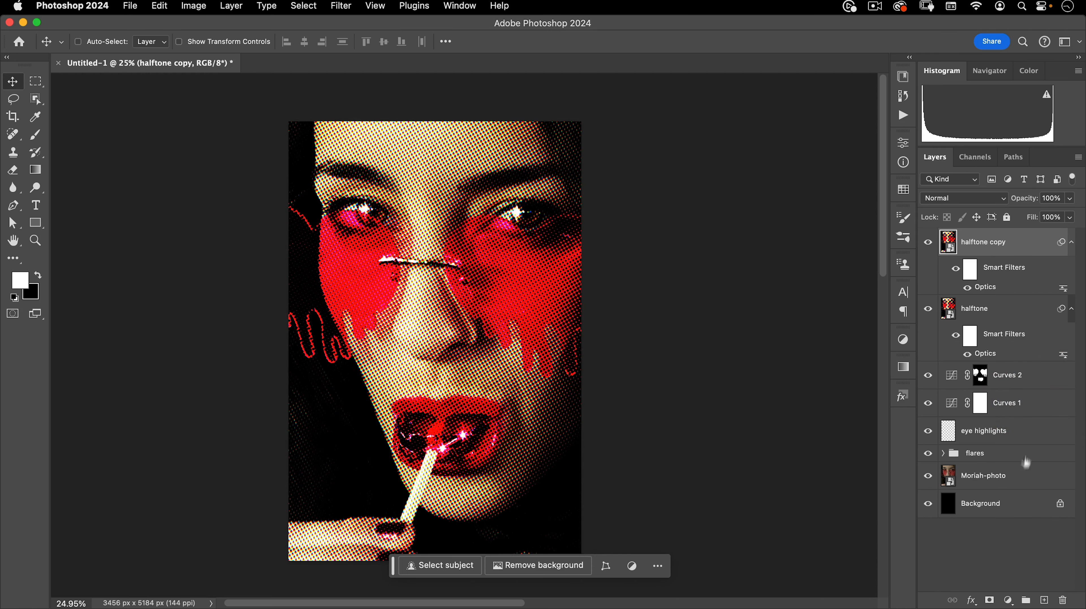
click(1063, 599)
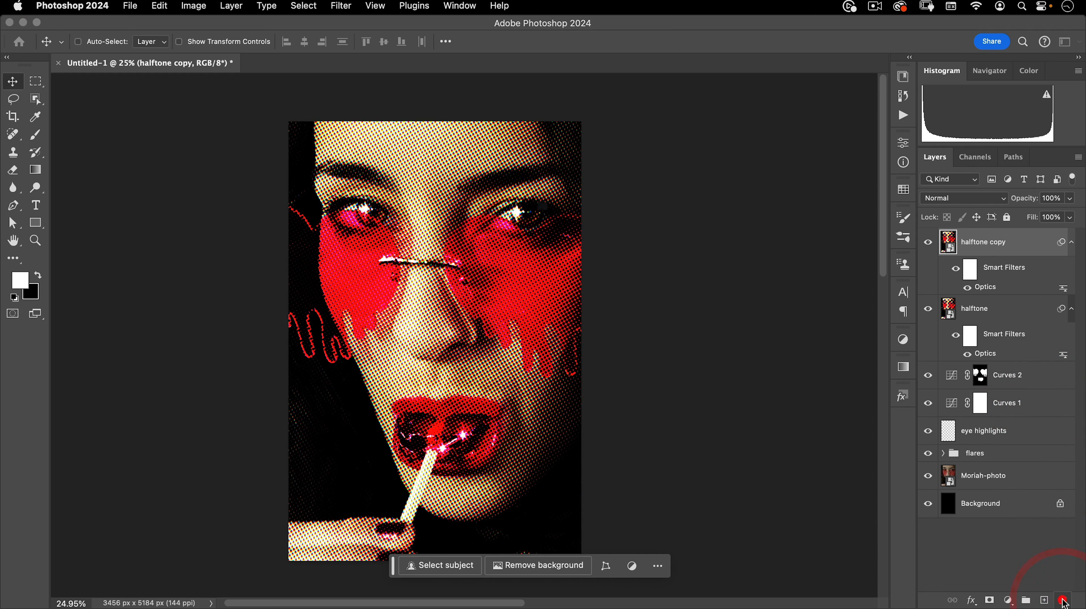
click(549, 247)
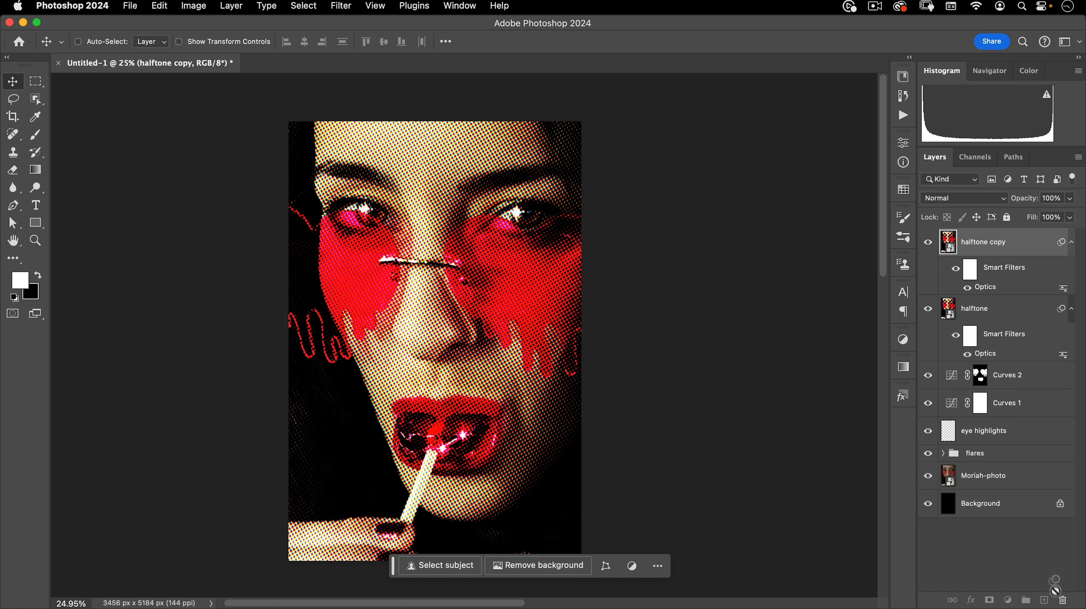
drag(1055, 590, 1062, 600)
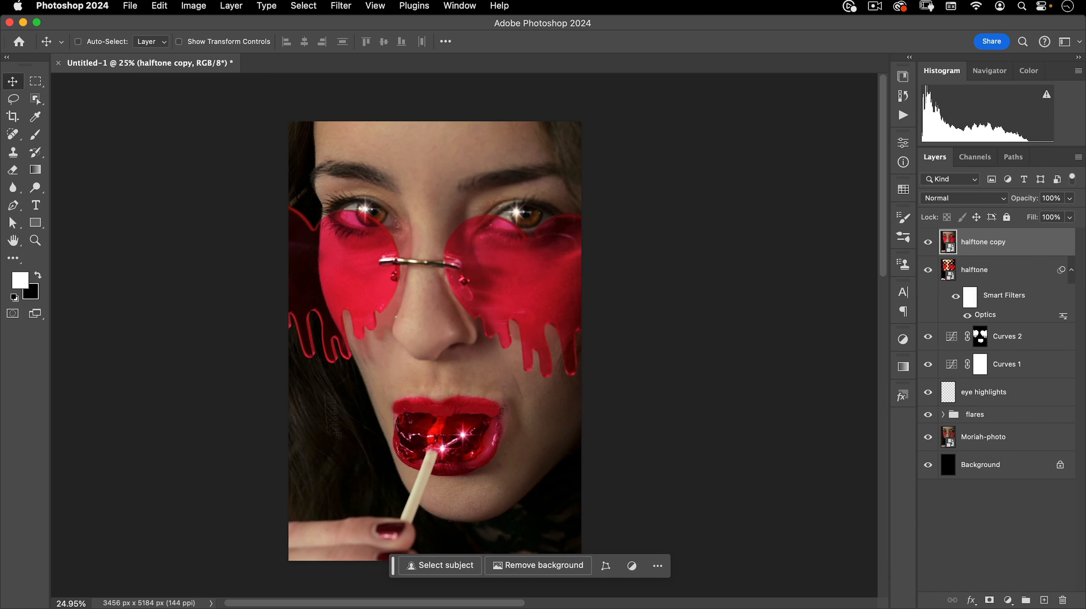
click(339, 5)
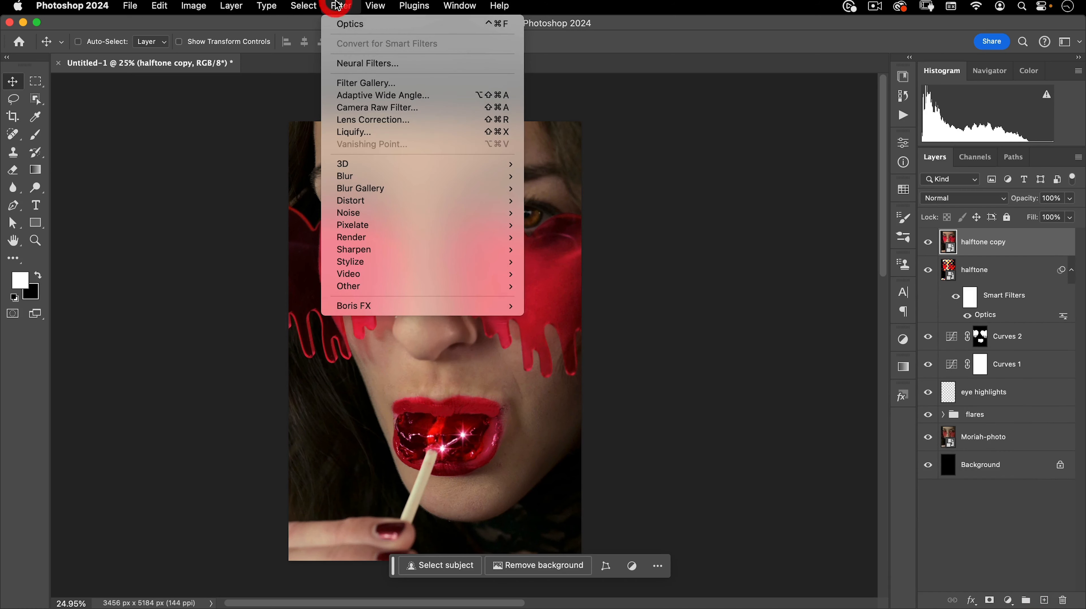
Step: Apply Photoshop's Color Halftone filter to 'halftone copy' with Max. Radius 25
mouse_move(382, 230)
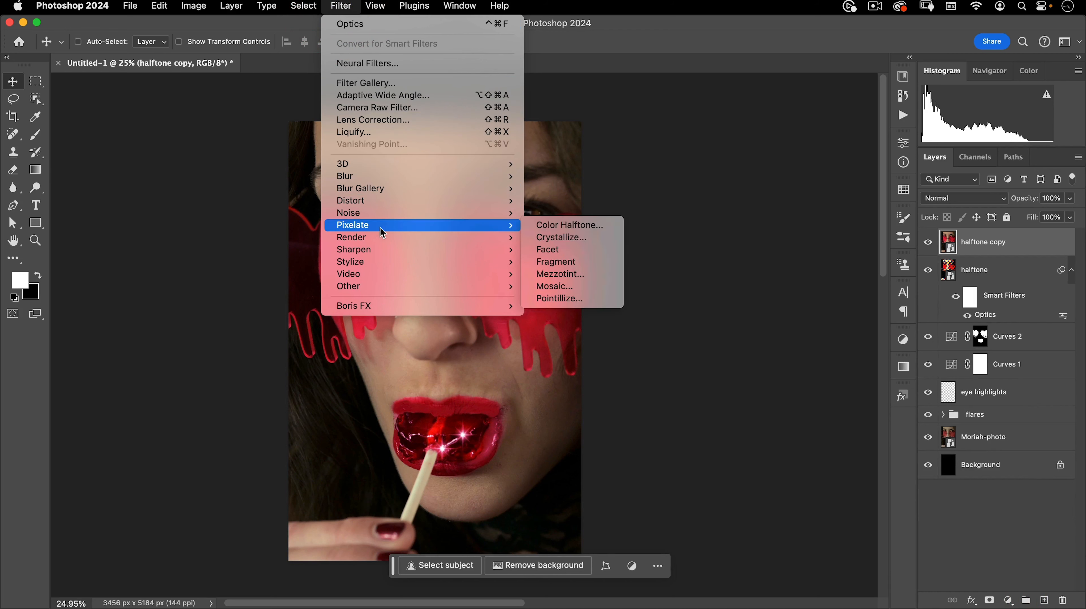
click(582, 224)
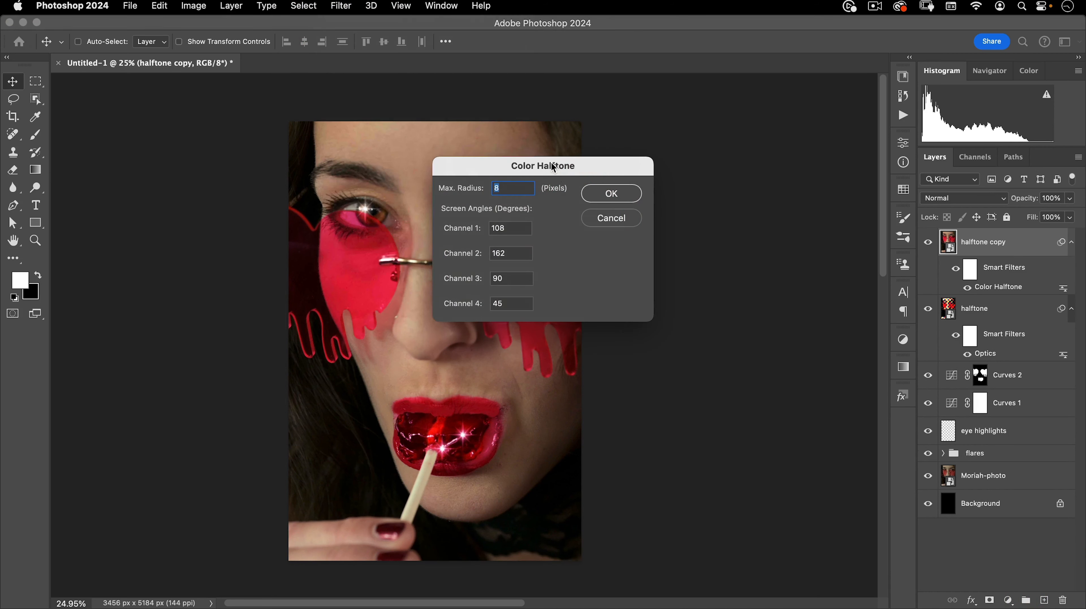
drag(553, 167, 717, 136)
click(650, 158)
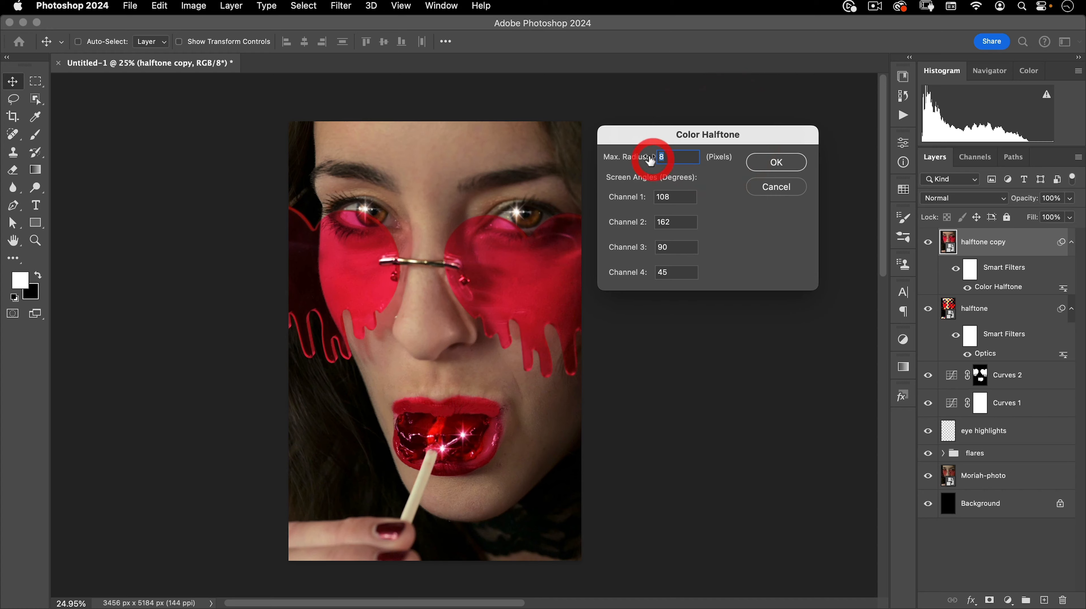
text(25)
click(802, 162)
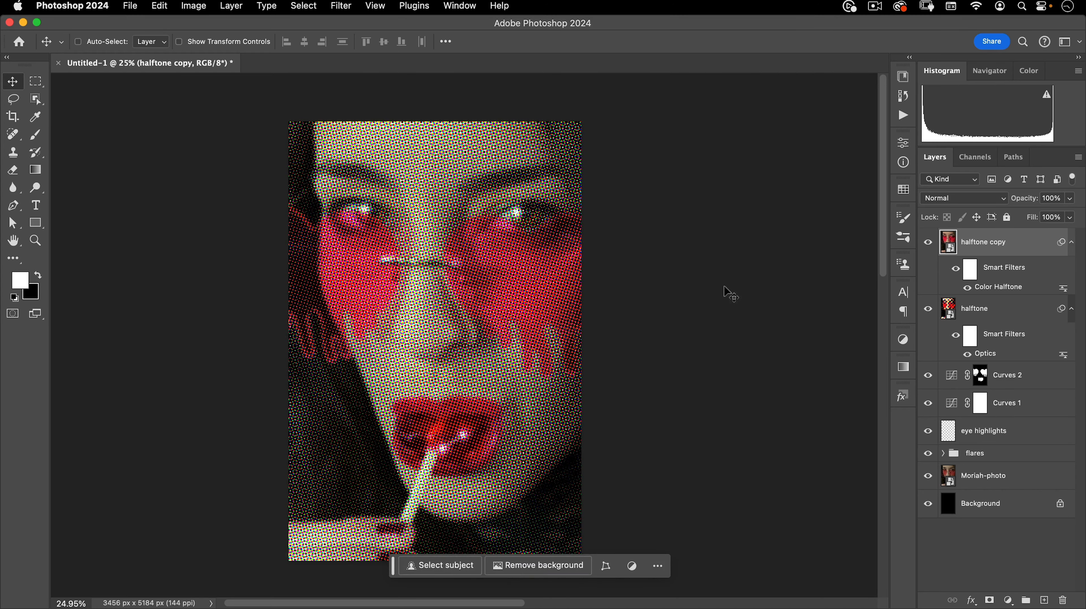
Step: Compare by toggling 'halftone copy' visibility, leave it hidden, and reopen the halftone layer's Optics filter
click(929, 242)
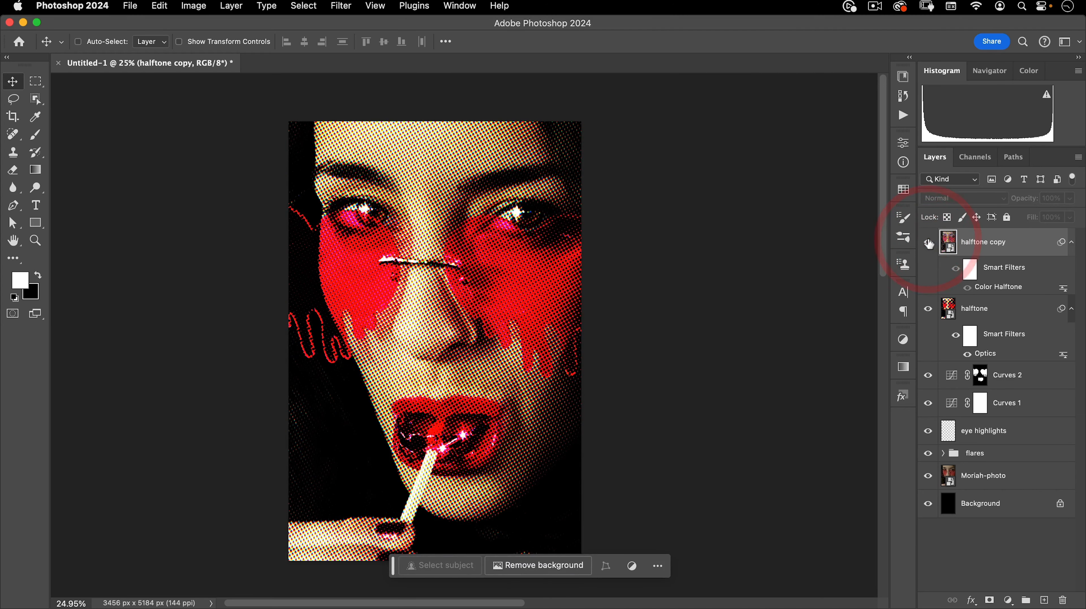
click(928, 242)
click(928, 242)
click(928, 242)
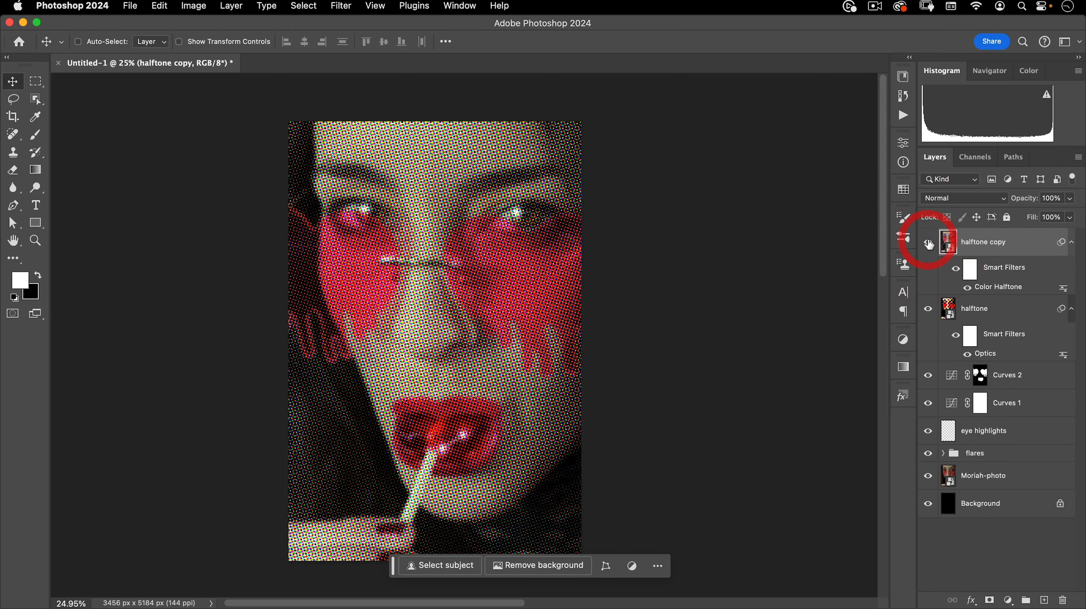
click(928, 242)
click(928, 242)
click(928, 242)
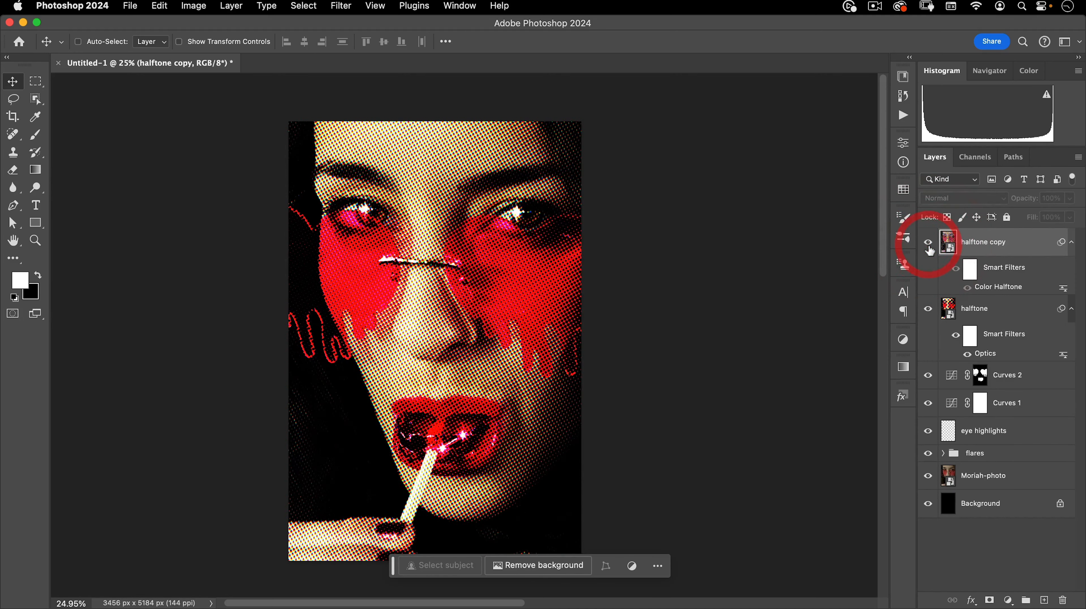
click(928, 242)
click(929, 243)
click(928, 243)
click(929, 242)
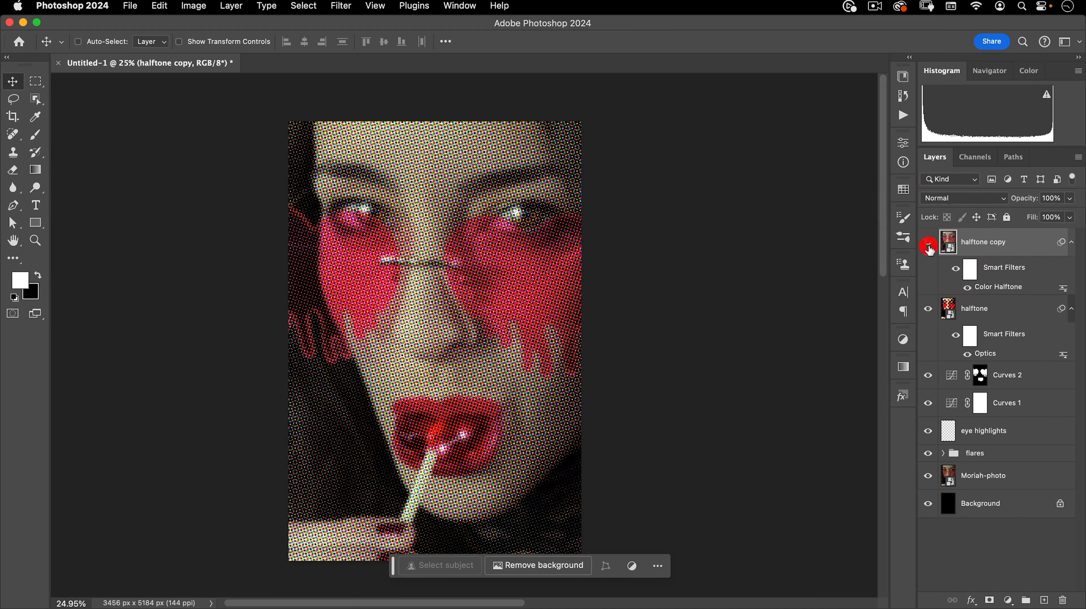
click(928, 242)
click(928, 242)
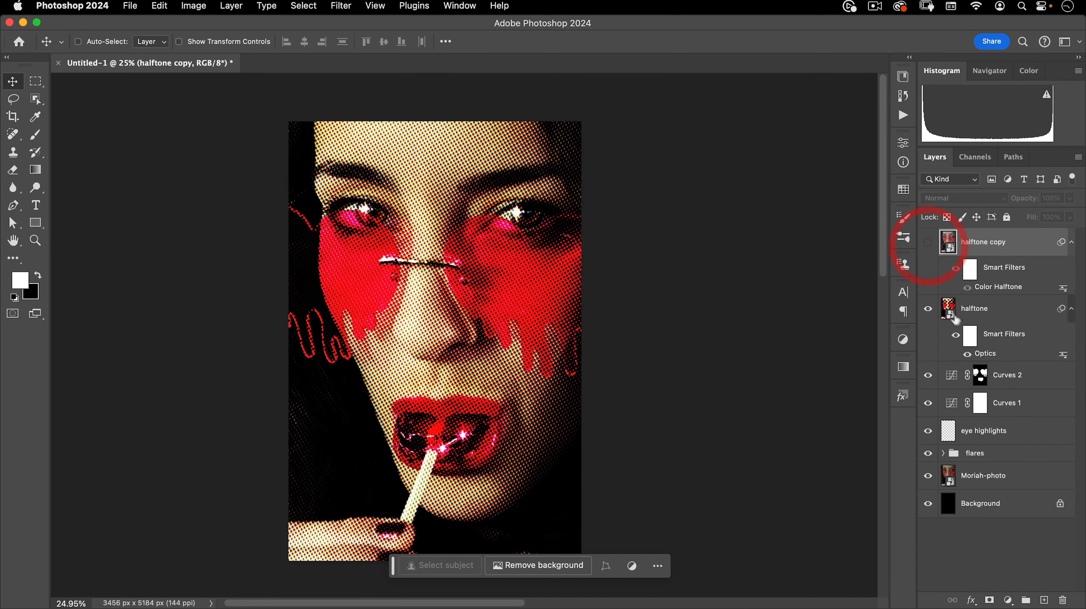
double_click(984, 356)
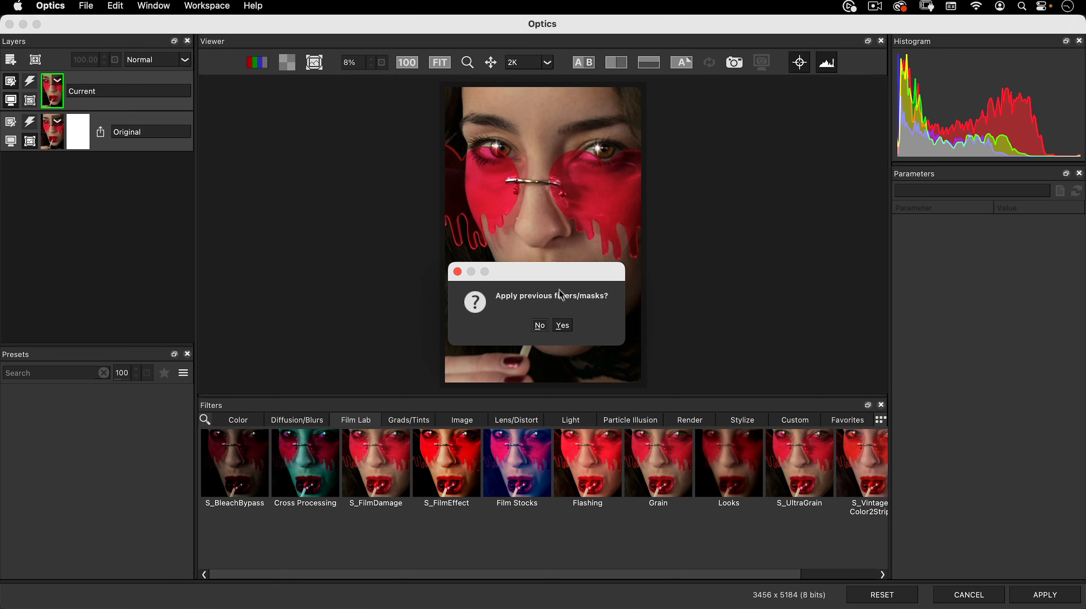
Step: Reuse the previous S_HalfToneColor settings, check the Dots Shift RGB values, and apply
click(554, 326)
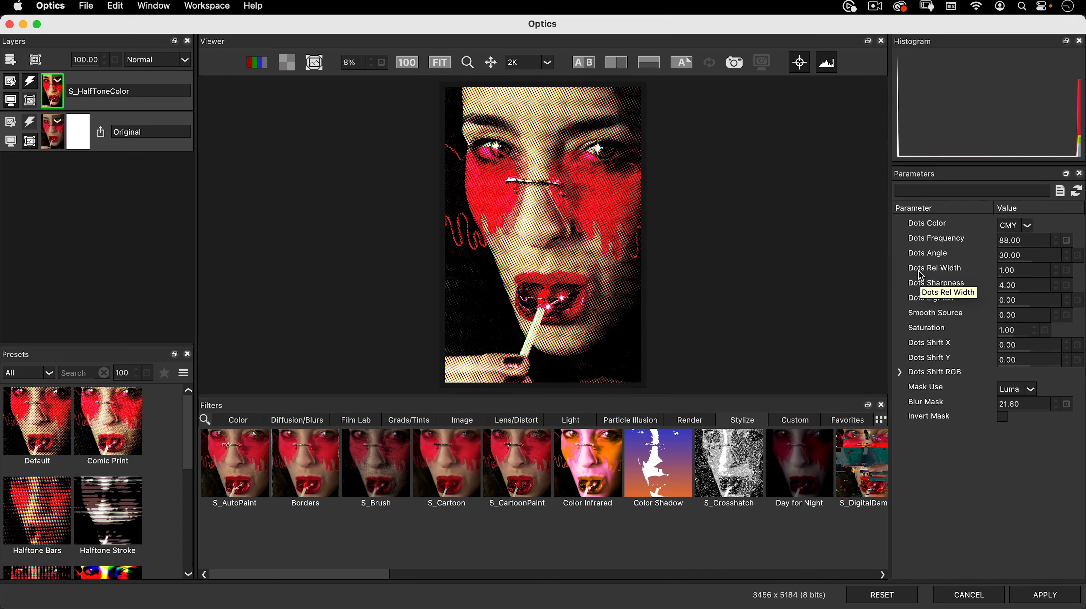
click(900, 372)
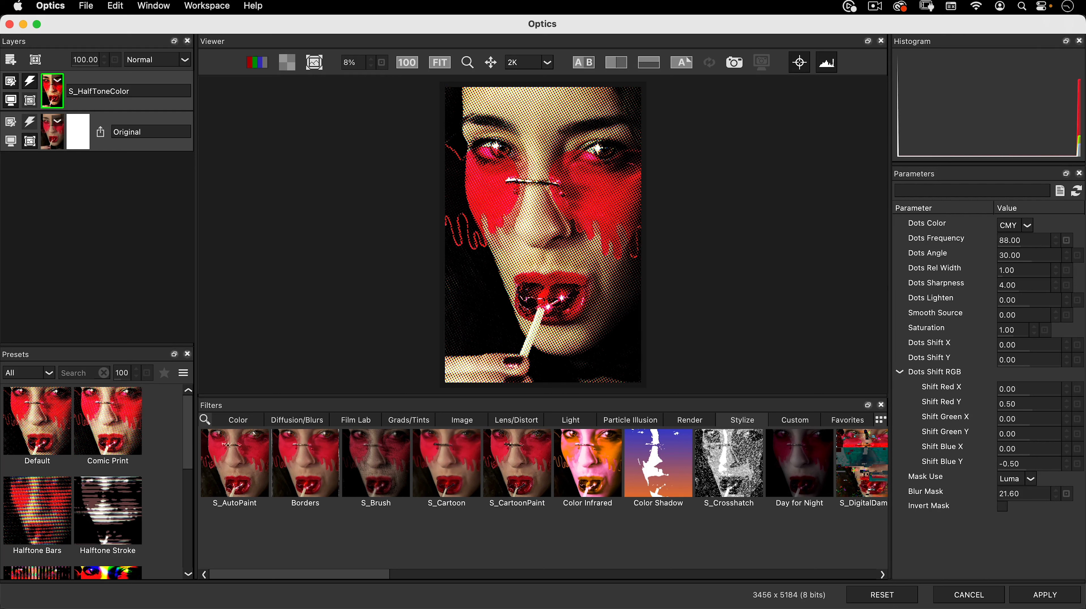
click(1038, 595)
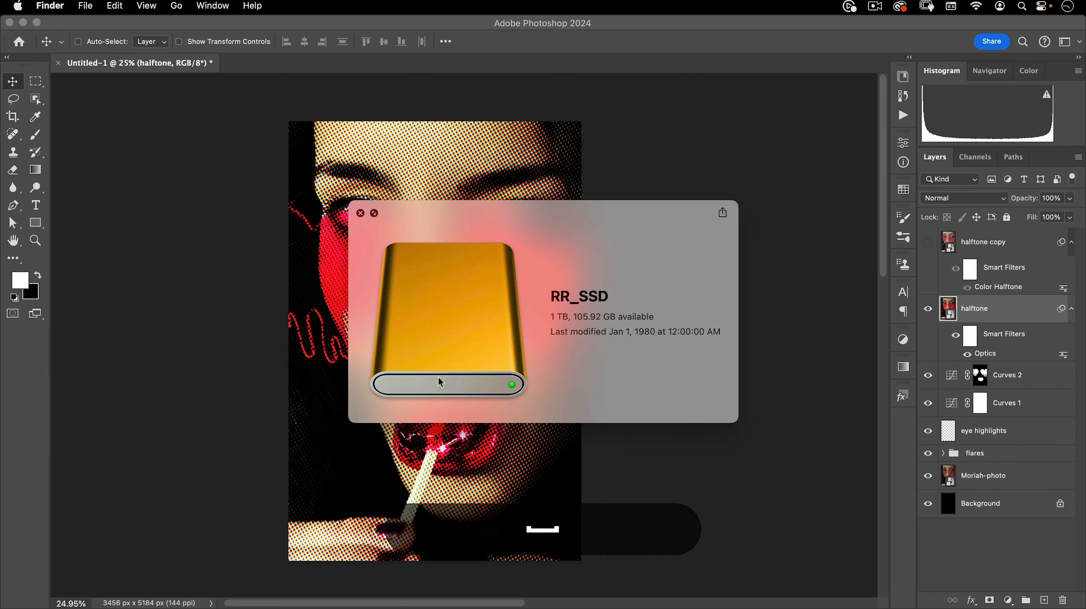
Step: Zoom in close to inspect the halftone colour dots on the face
click(421, 215)
drag(426, 349, 546, 294)
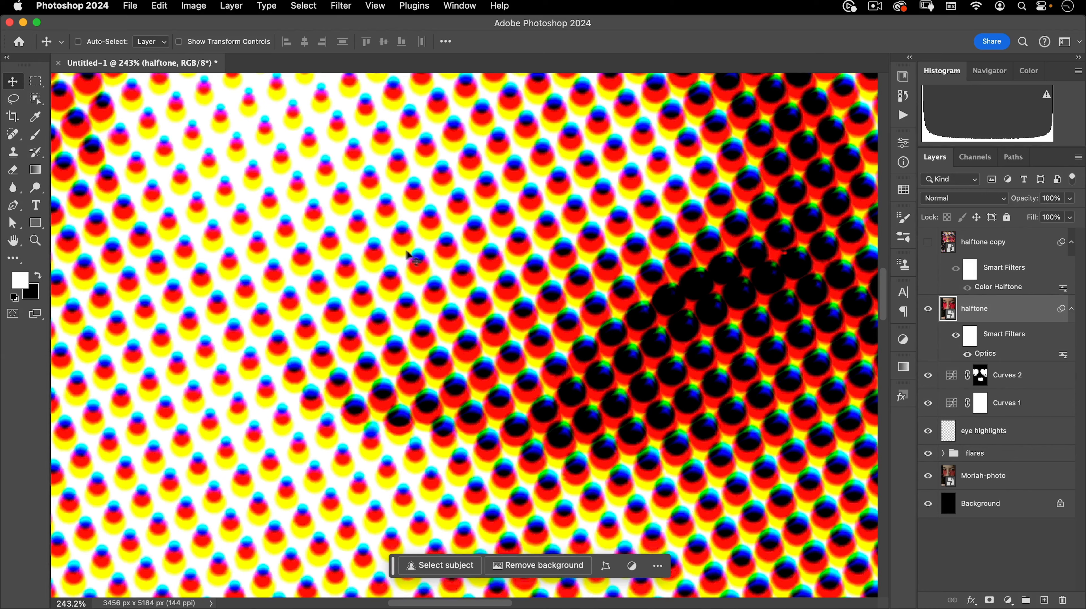
drag(629, 384, 642, 247)
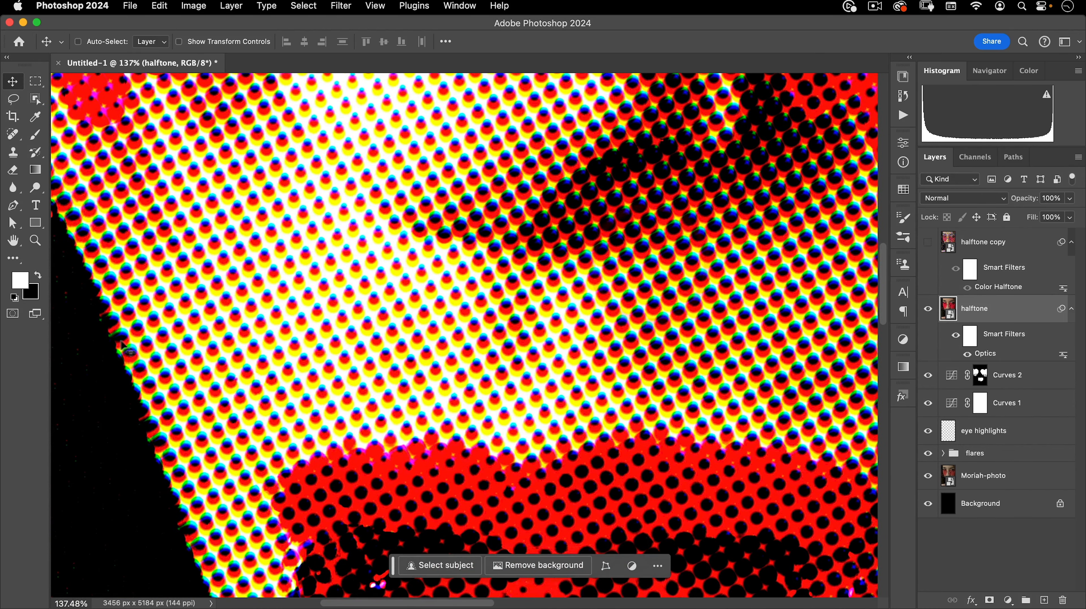
drag(158, 299, 236, 257)
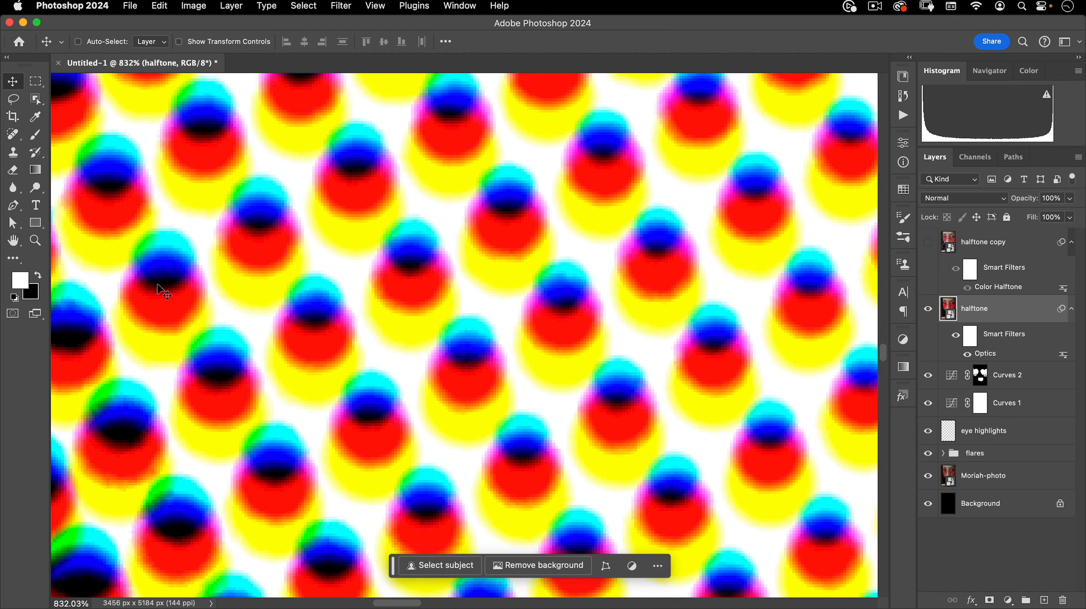
drag(485, 323, 382, 385)
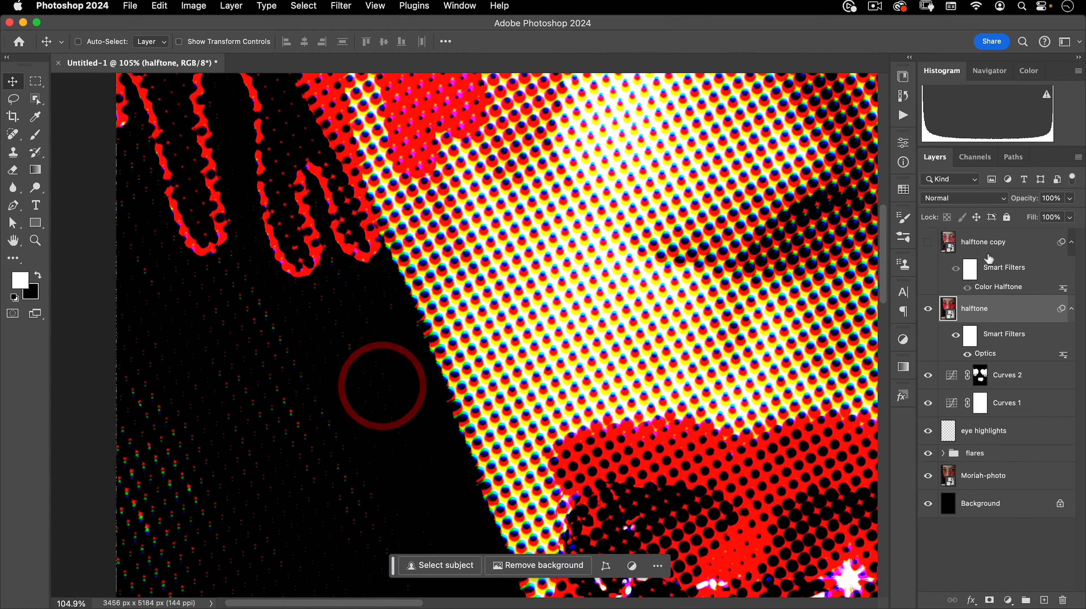
Step: Zoom back out to the whole poster and delete the 'halftone copy' layer
click(928, 242)
drag(453, 306, 434, 325)
drag(492, 272, 396, 206)
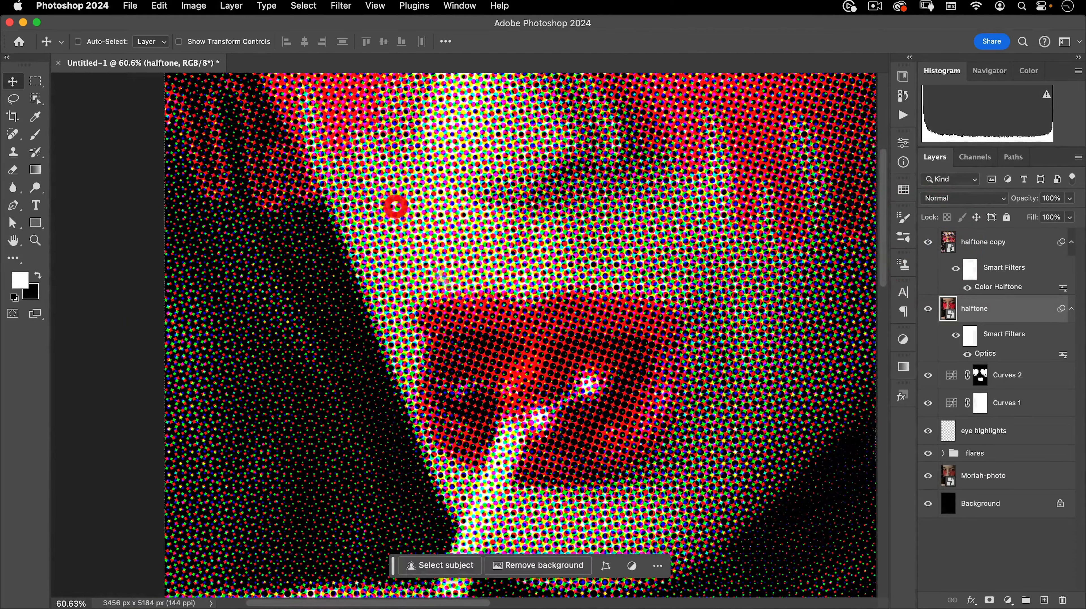
drag(586, 364, 539, 417)
drag(605, 287, 549, 348)
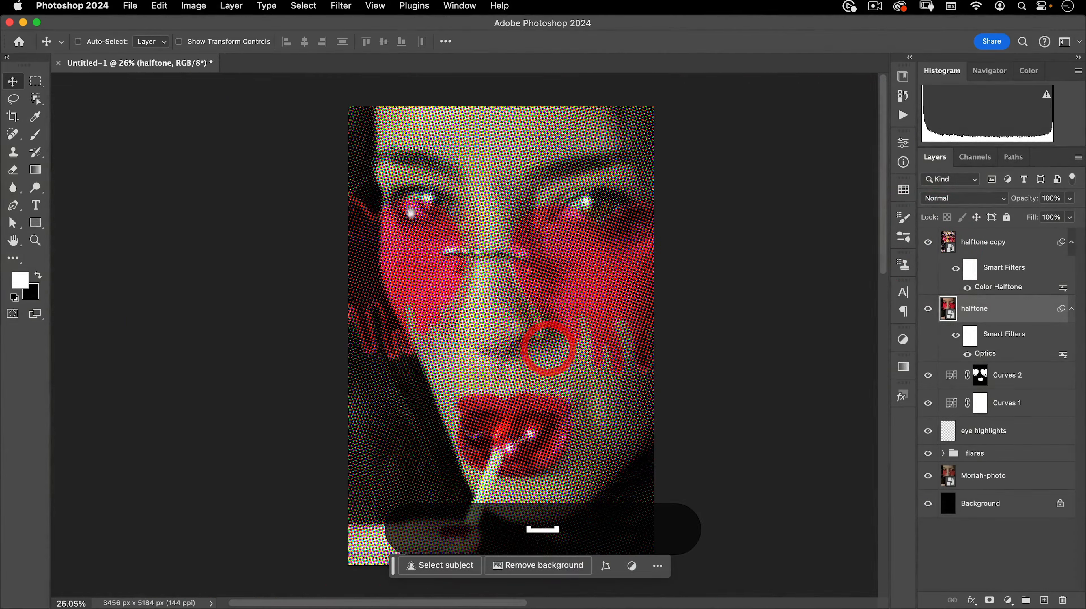
drag(471, 237, 414, 242)
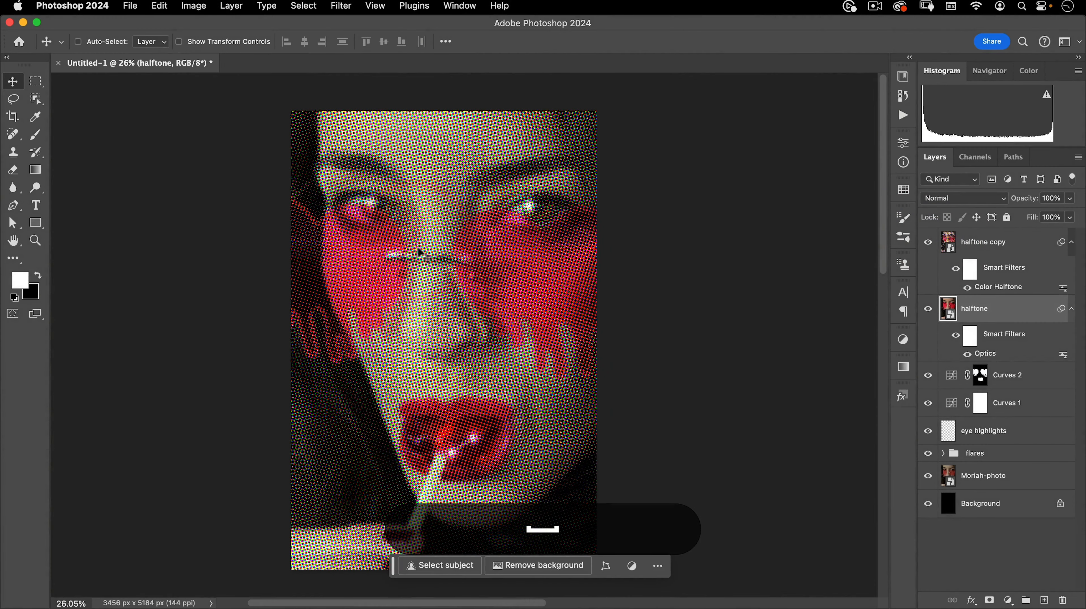
drag(998, 243, 1063, 599)
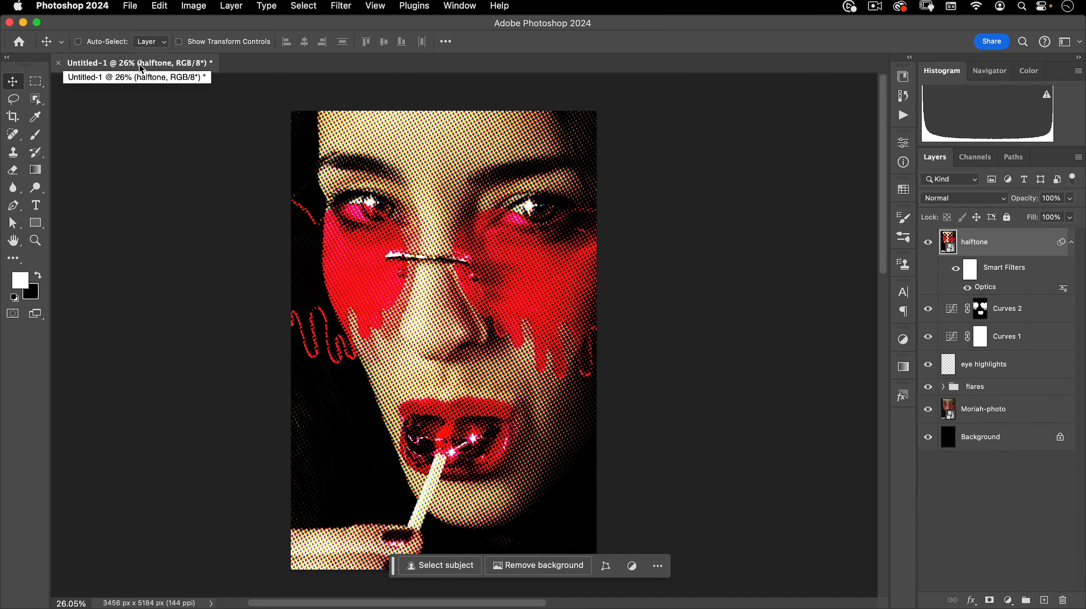
Step: Float Untitled-1, duplicate it as 'halftone effect' via Image > Duplicate, and float the copy
mouse_move(142, 69)
mouse_down()
mouse_move(149, 98)
mouse_move(201, 114)
mouse_move(177, 90)
mouse_move(134, 85)
mouse_move(149, 85)
mouse_up()
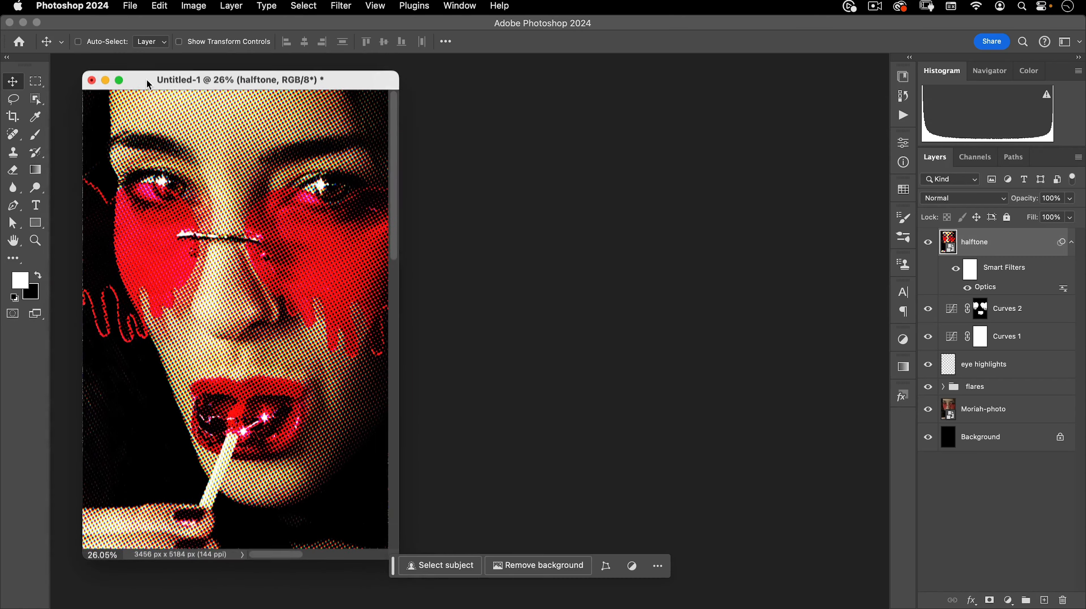
click(158, 6)
mouse_move(194, 7)
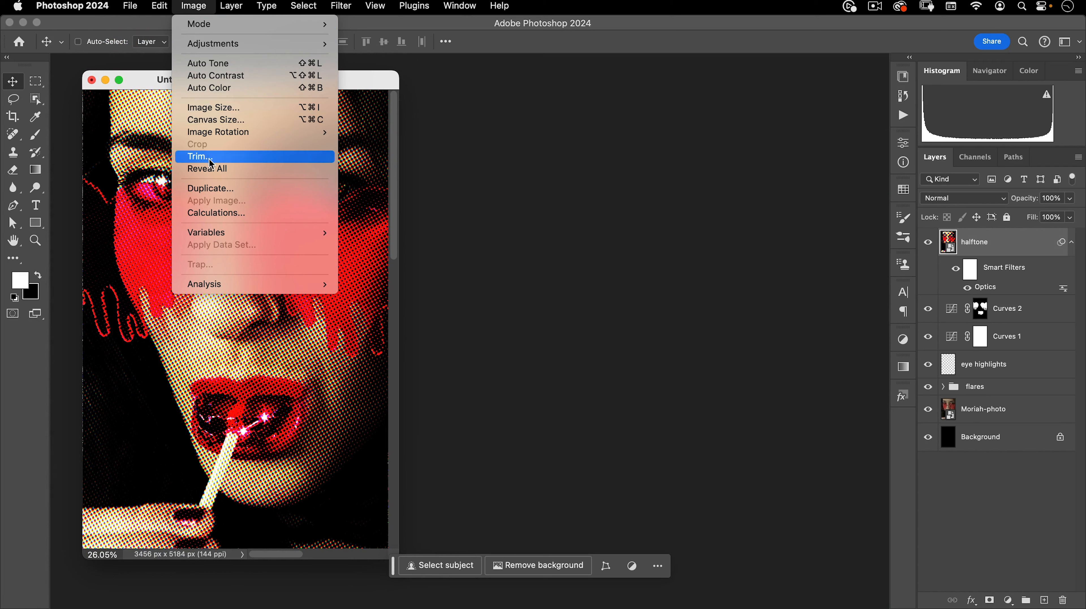
click(320, 188)
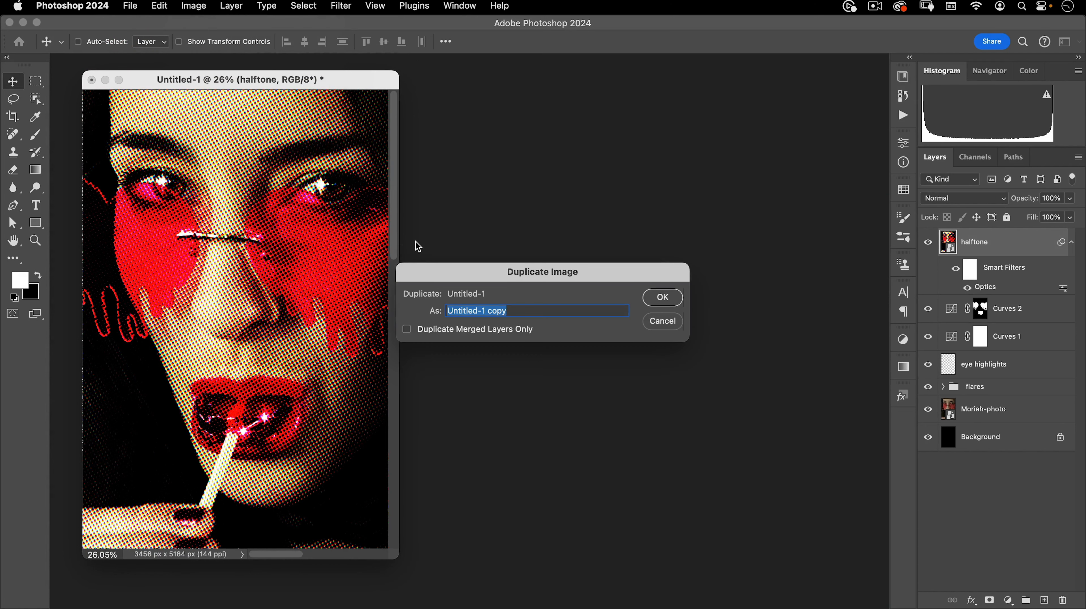
text(halftone effect)
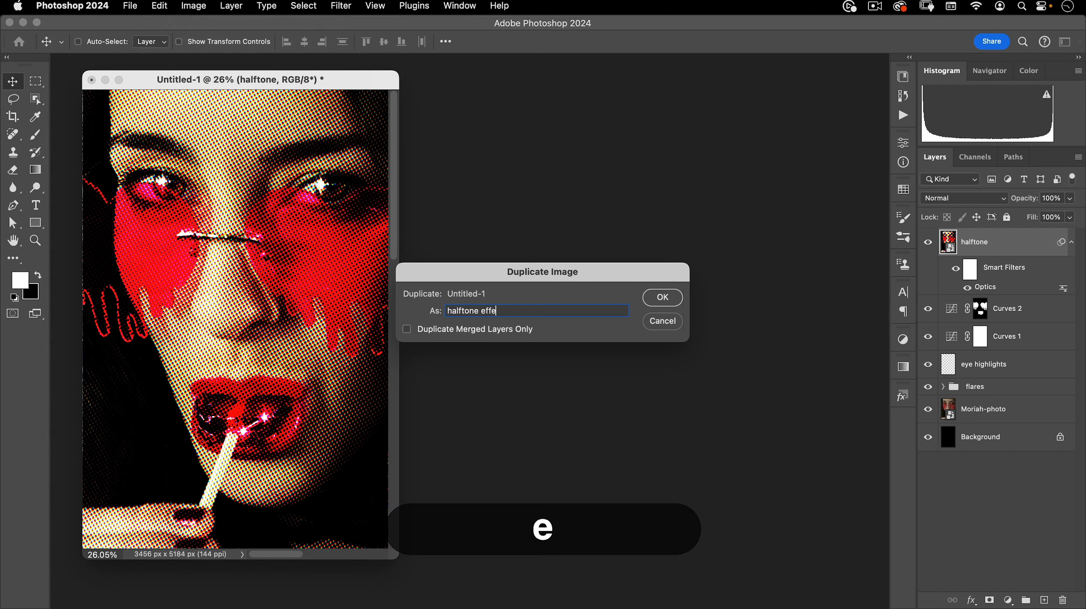
key(Return)
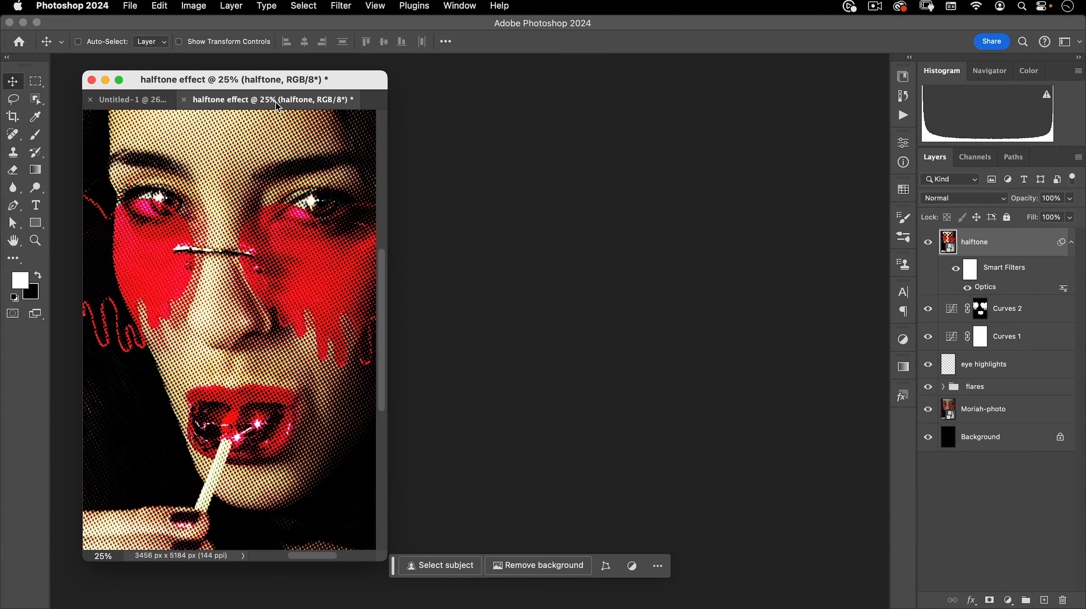
drag(275, 103, 571, 94)
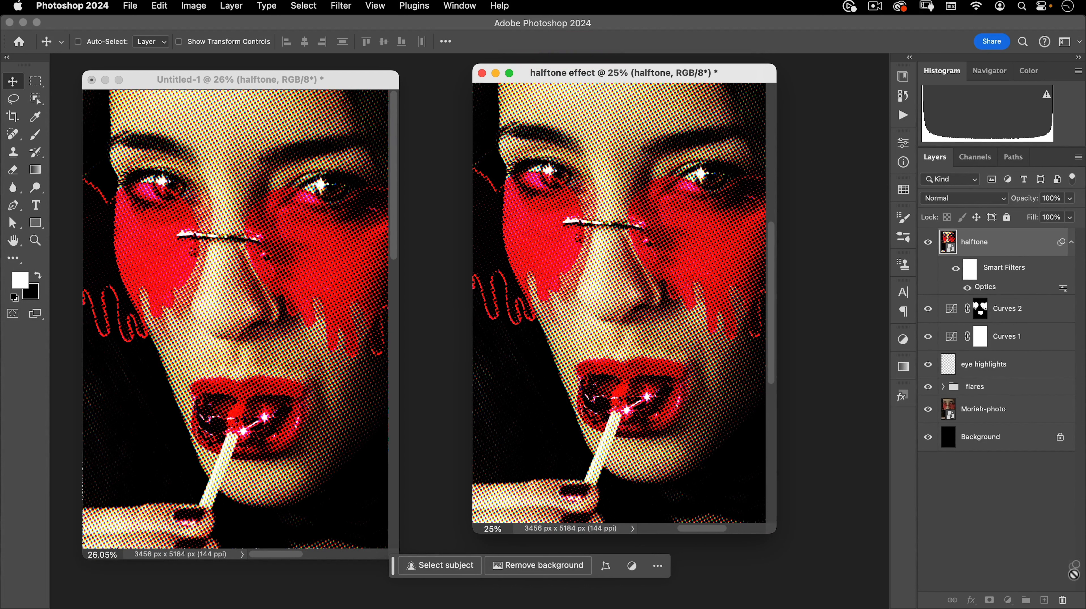
Step: Remove the smart filters, delete layers Curves 2 through Background, and rasterize the 'halftone' layer
drag(1064, 600, 1063, 600)
click(980, 269)
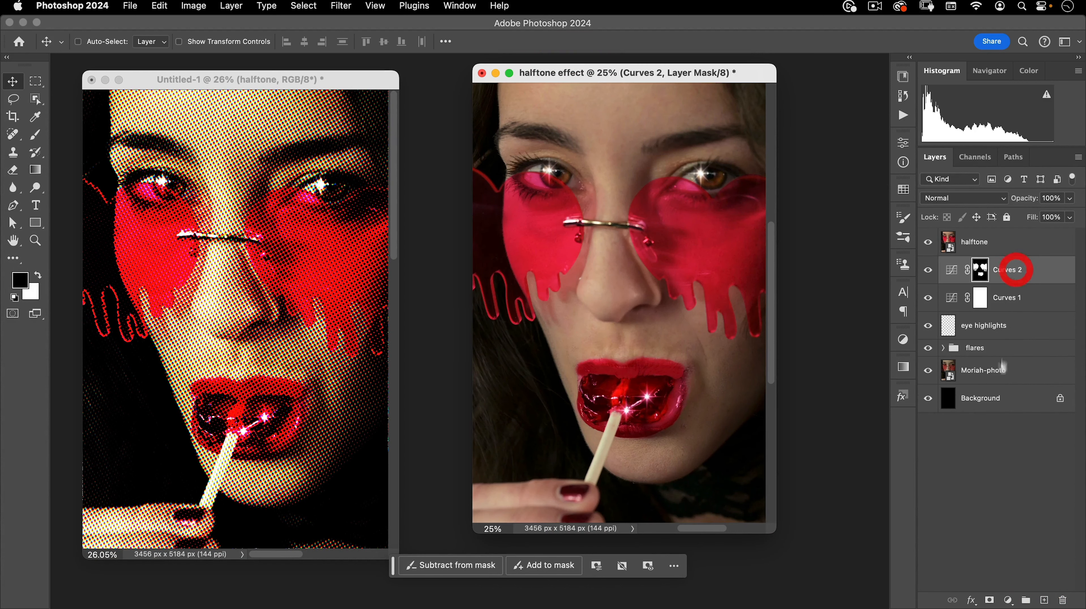
shift+click(996, 399)
drag(996, 399, 1063, 597)
right_click(987, 245)
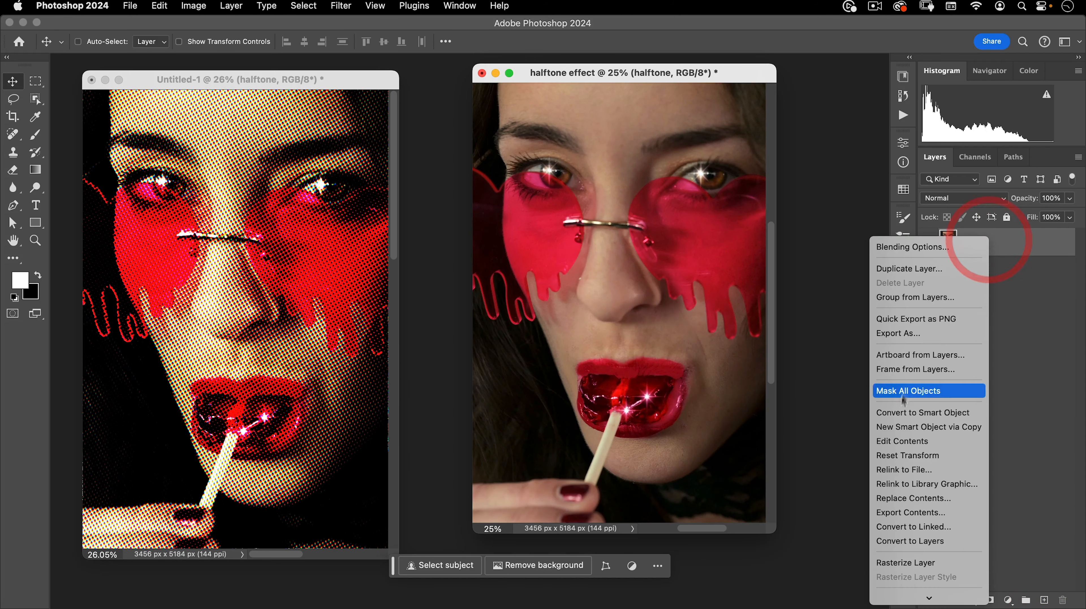
click(905, 561)
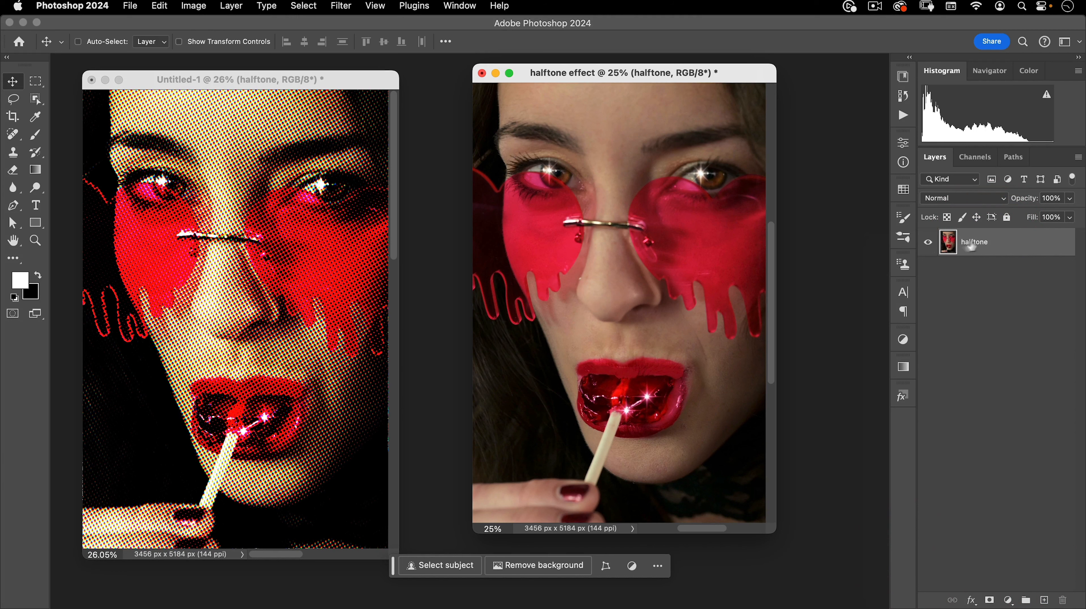
Step: Enlarge the 'halftone effect' window and position it beside Untitled-1
drag(778, 532, 861, 569)
click(34, 97)
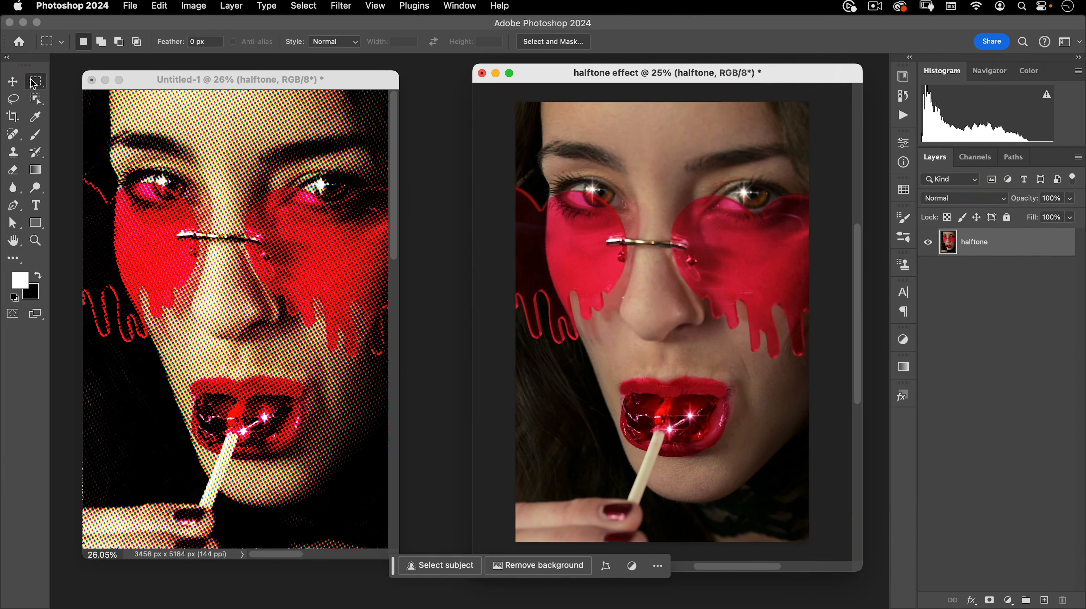
key(v)
drag(648, 245, 771, 243)
key(super+z)
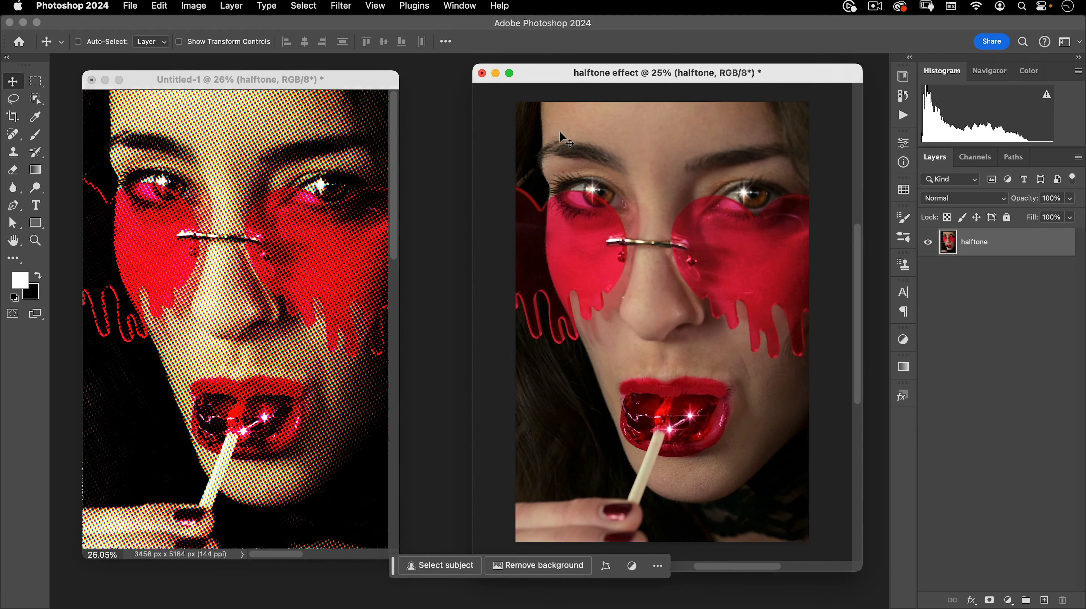
click(561, 133)
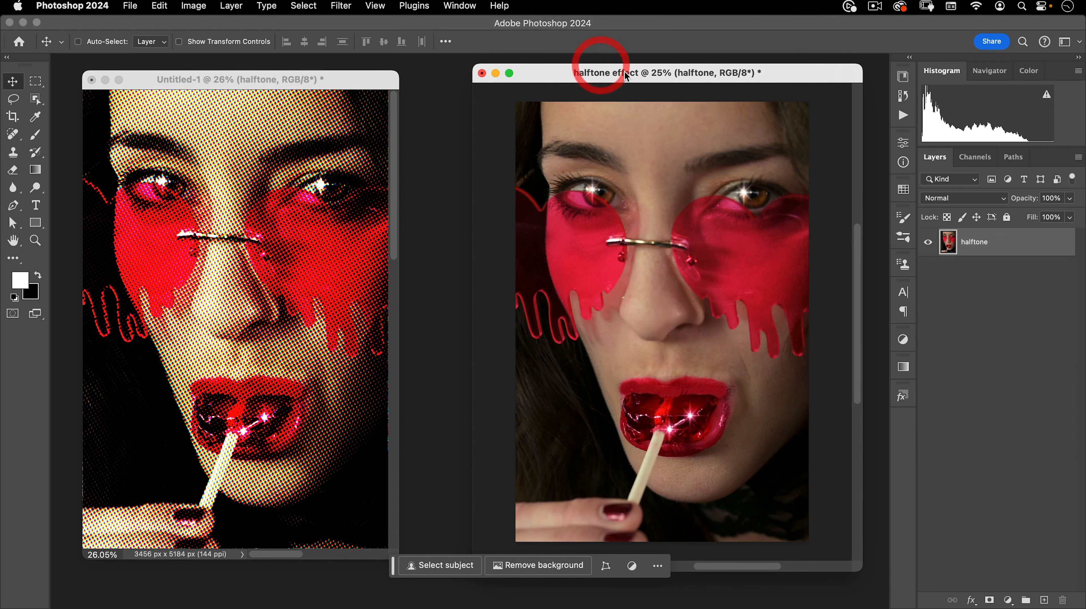
drag(624, 72, 570, 74)
click(569, 73)
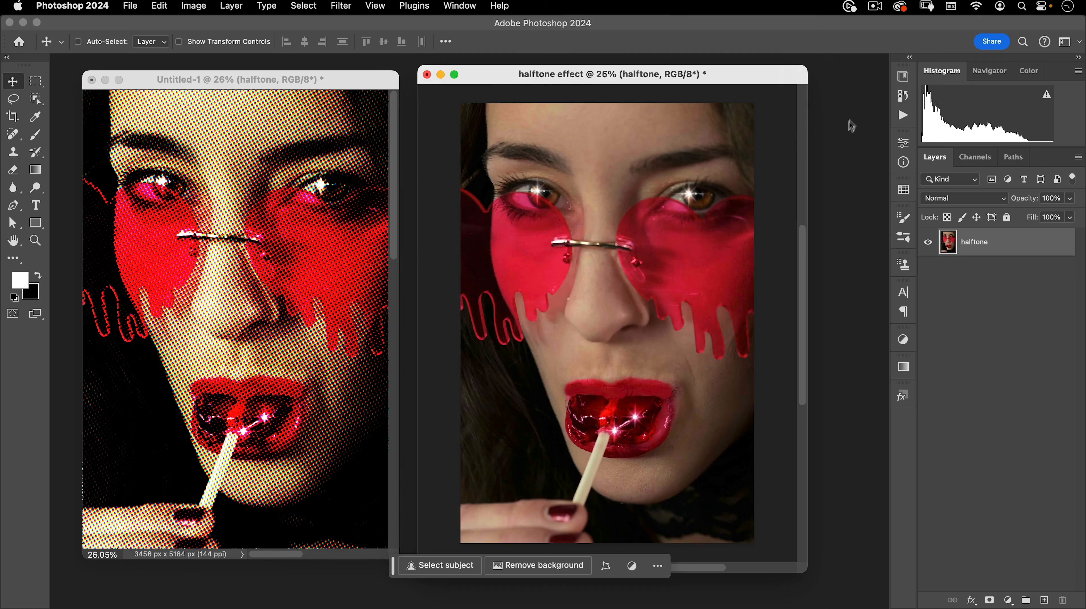
Step: Load Nucly Halftone Actions.atn from the Assets folder into the Actions panel
click(903, 115)
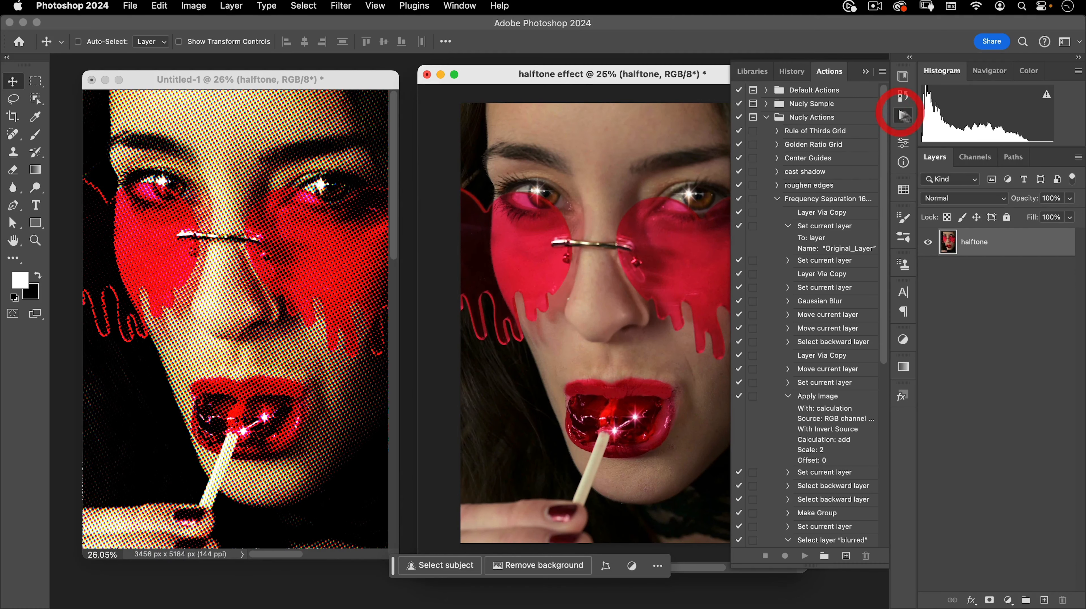
click(765, 117)
click(882, 71)
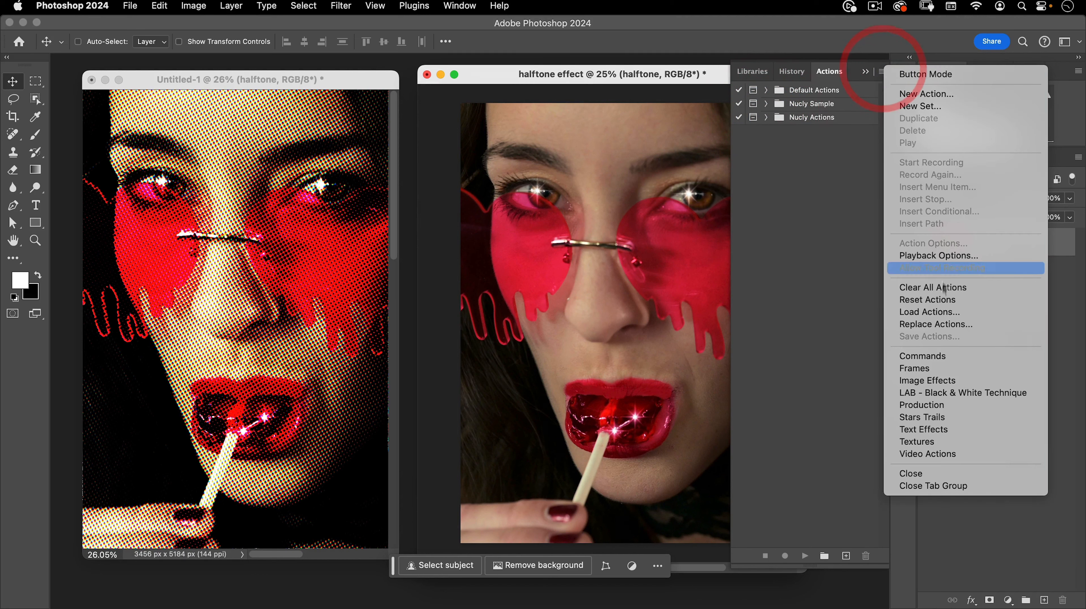
click(938, 312)
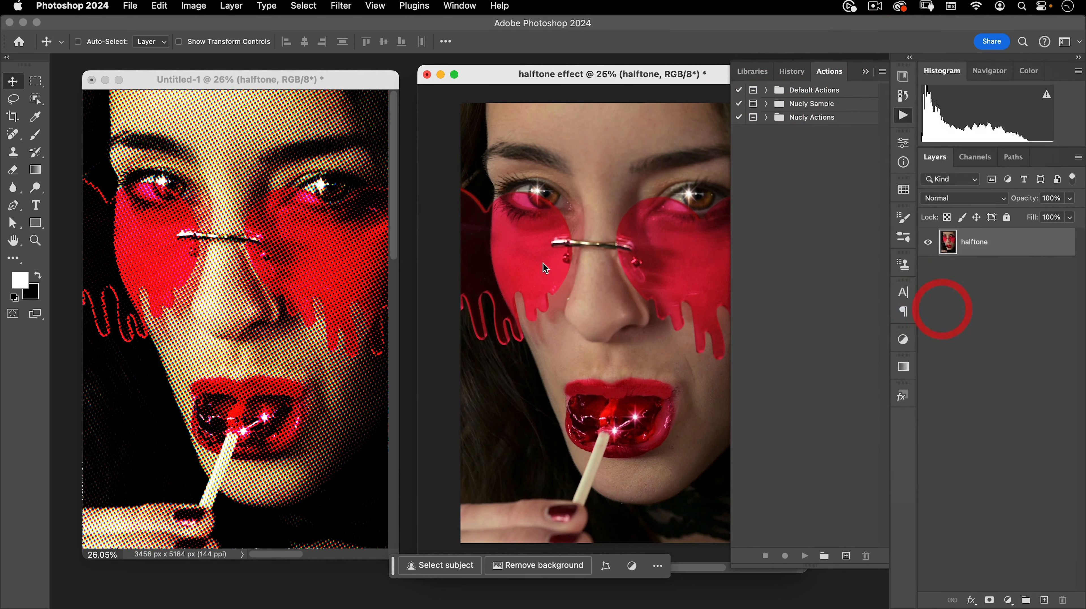
click(505, 88)
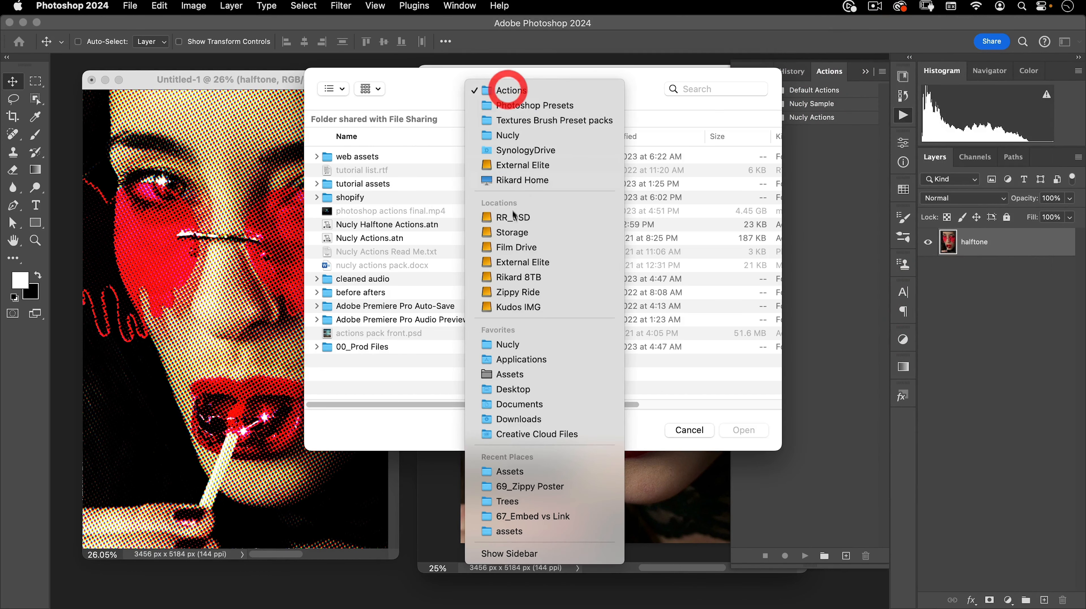
click(533, 470)
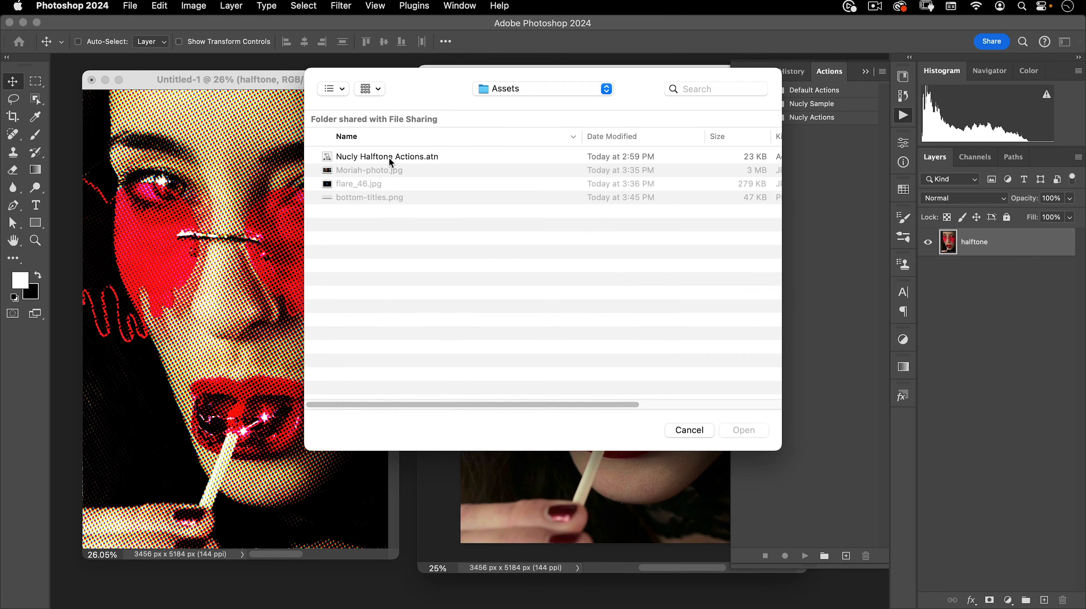
click(390, 158)
click(744, 431)
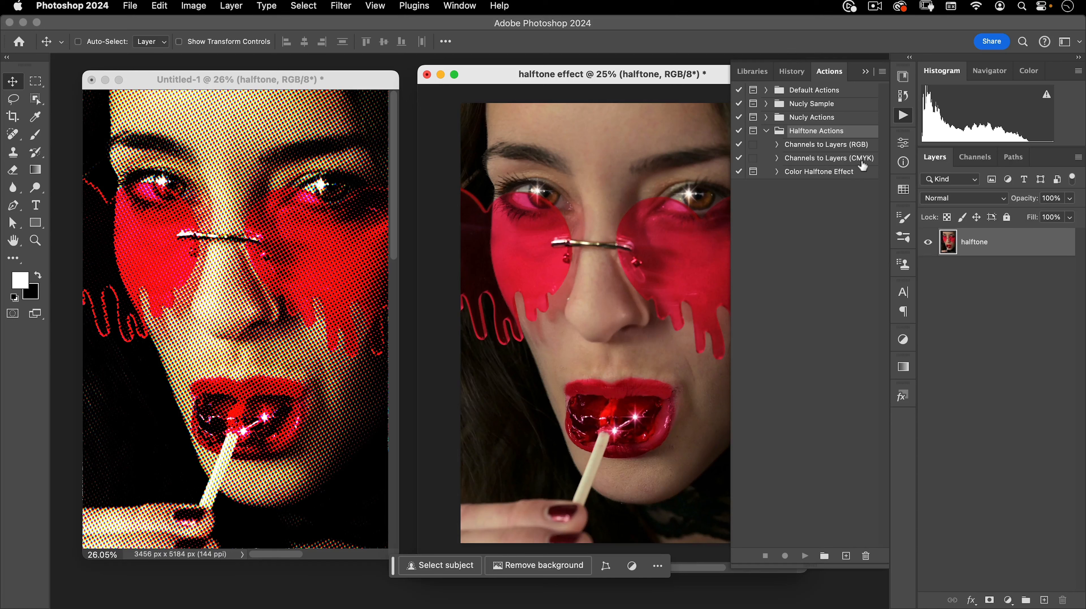
click(808, 173)
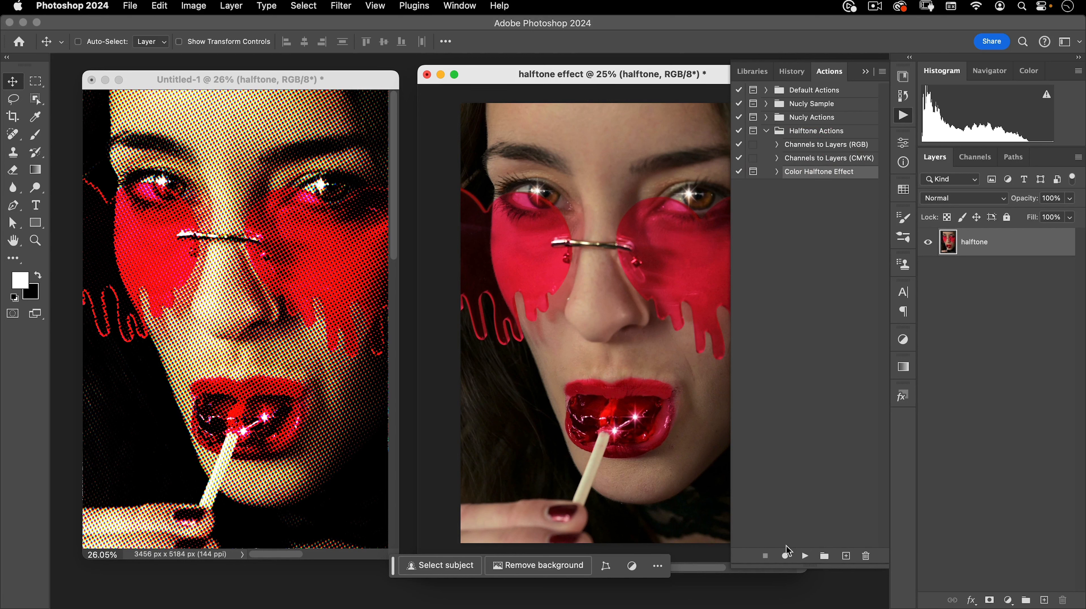
Step: Play the Color Halftone Effect action, continuing past its prompts and keeping Max. Radius 25
click(805, 555)
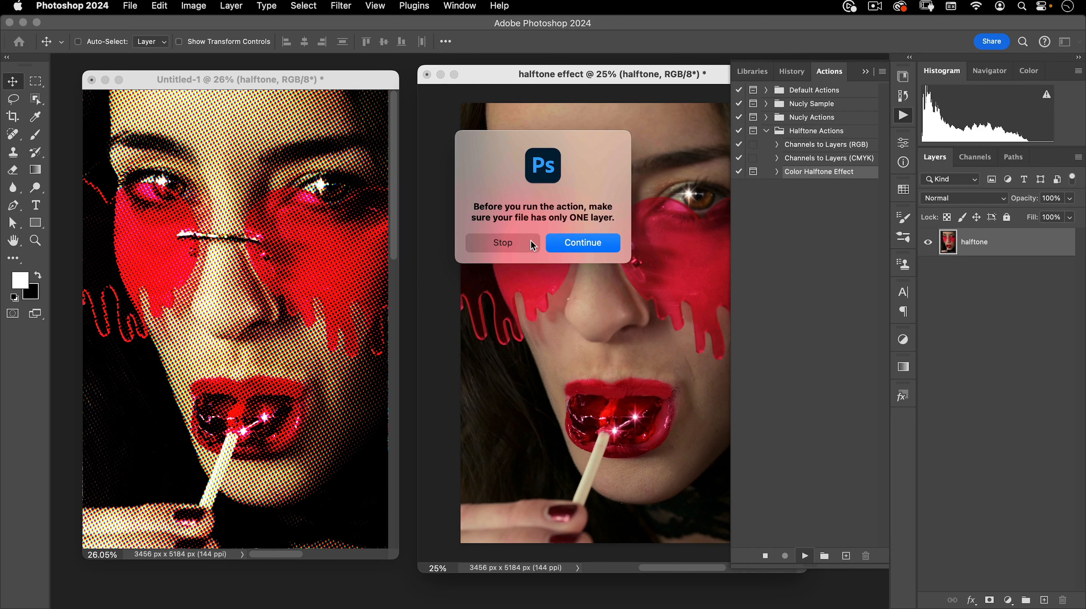
click(558, 242)
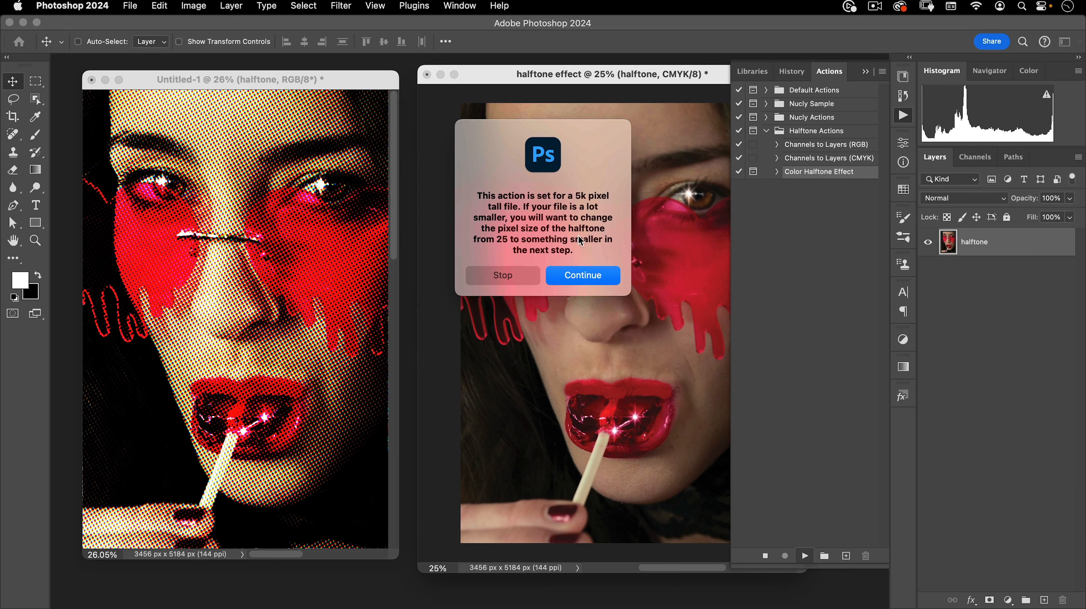
click(558, 276)
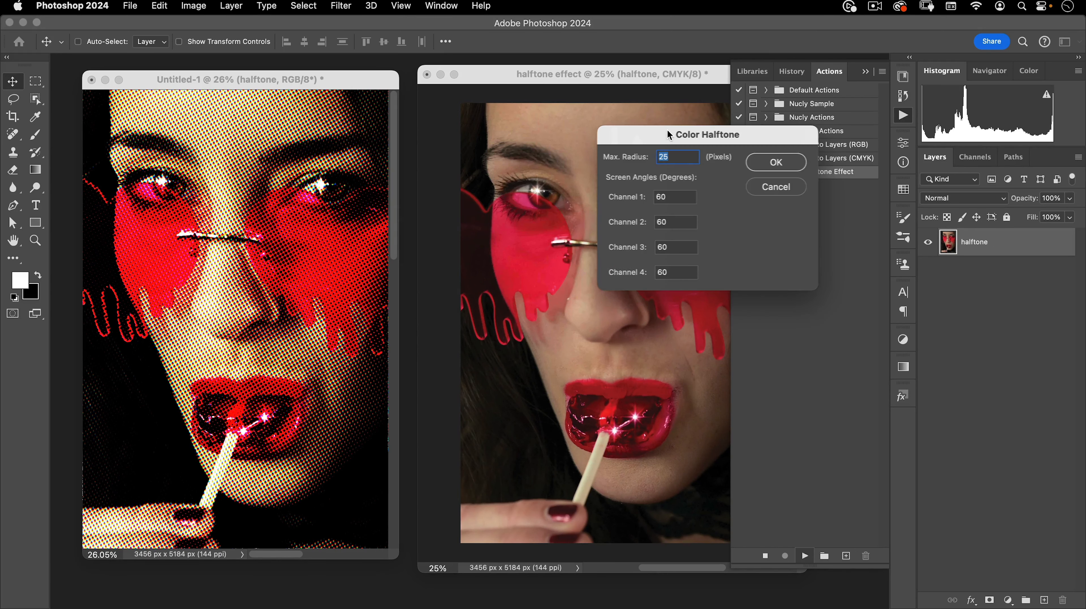
drag(668, 134, 629, 151)
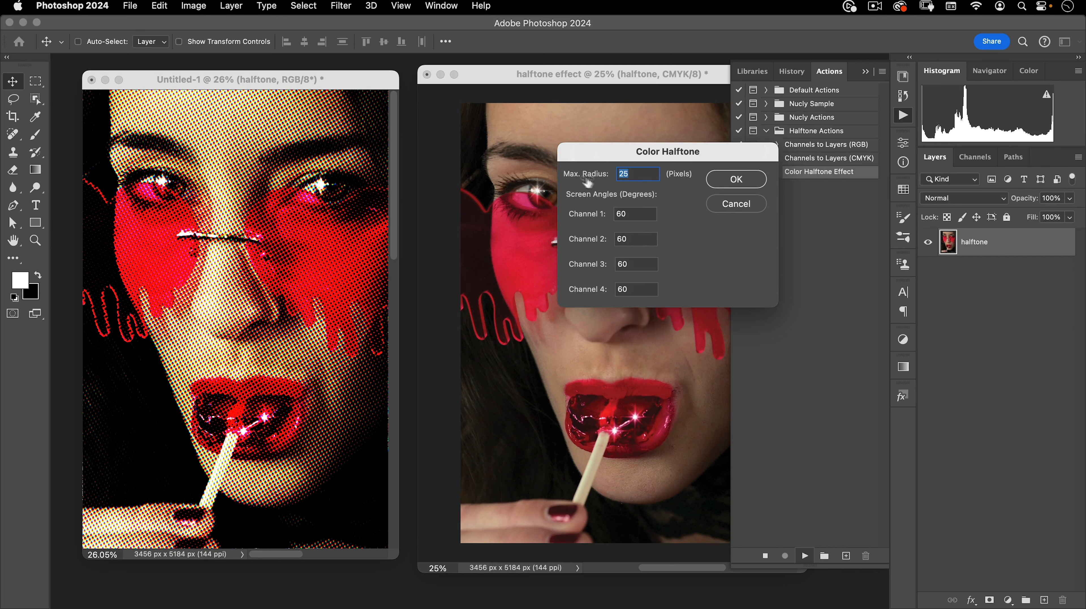
click(736, 179)
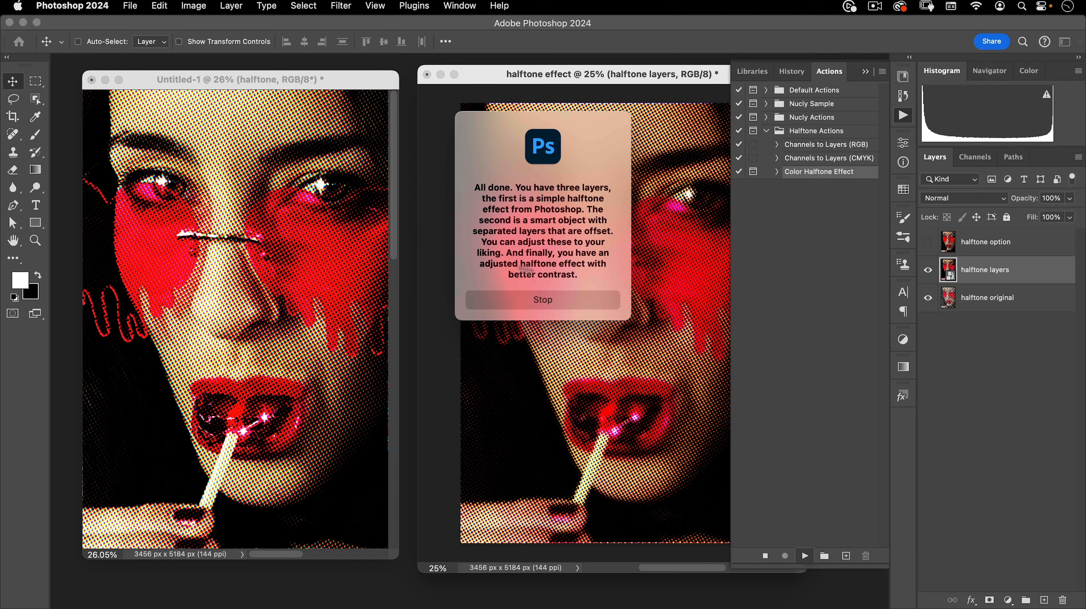
click(536, 304)
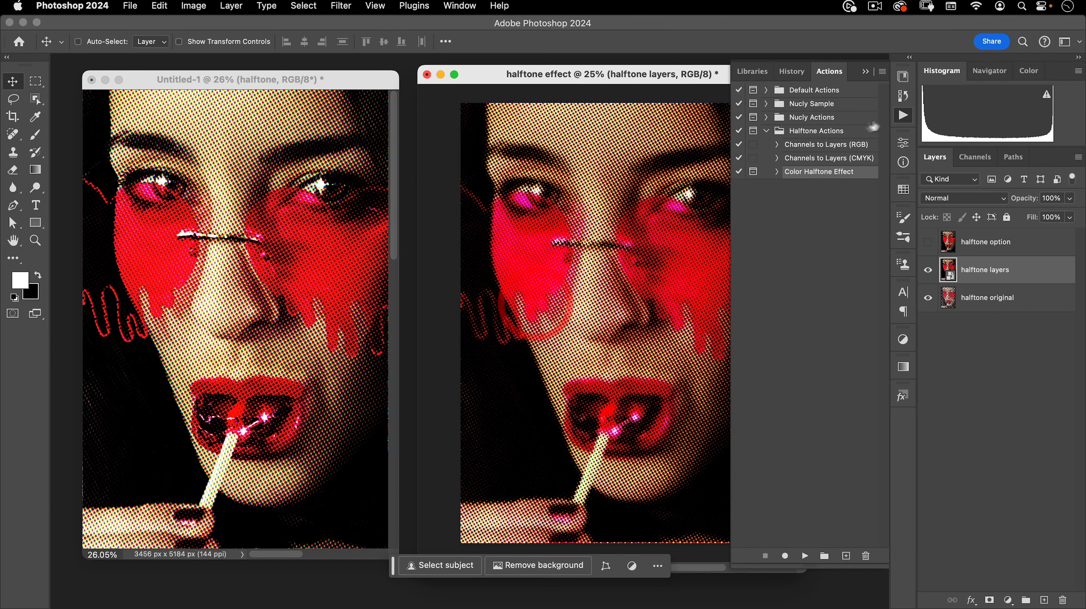
Step: Collapse the Actions panel and return to the halftone effect document
click(898, 113)
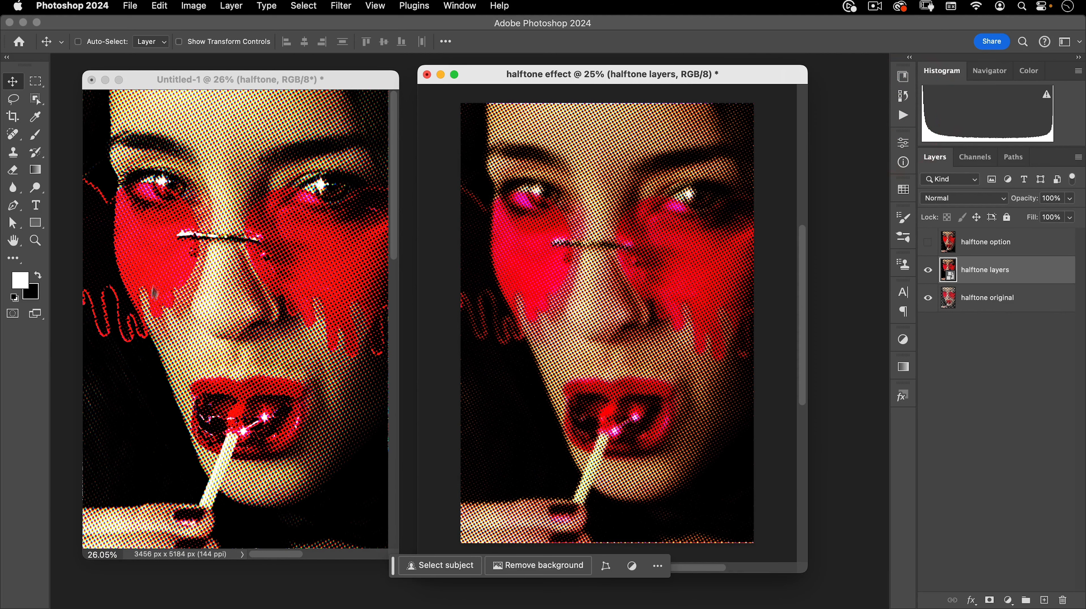
click(154, 233)
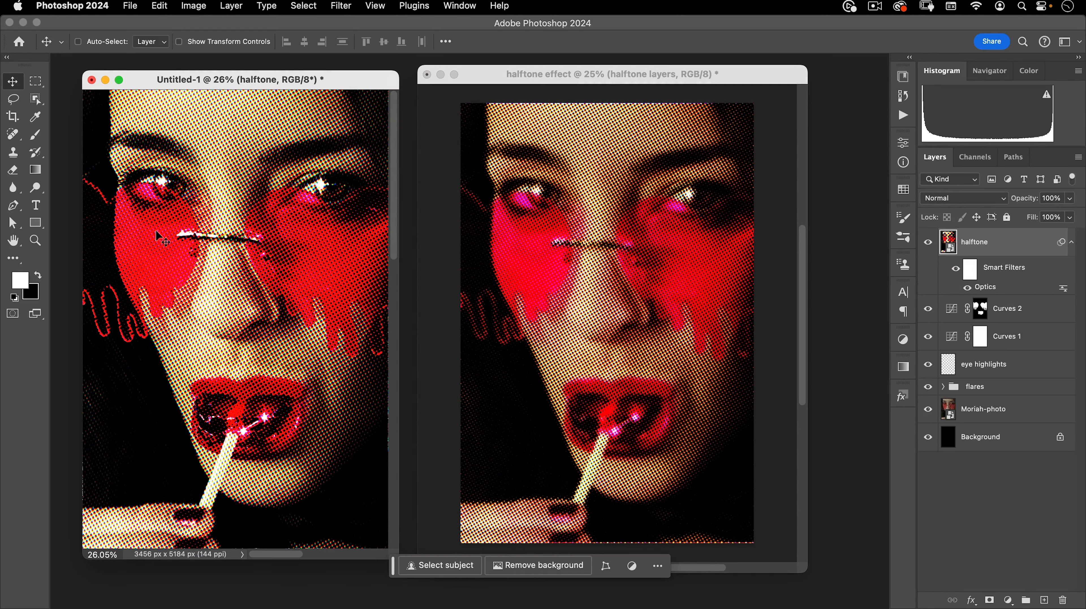
click(506, 154)
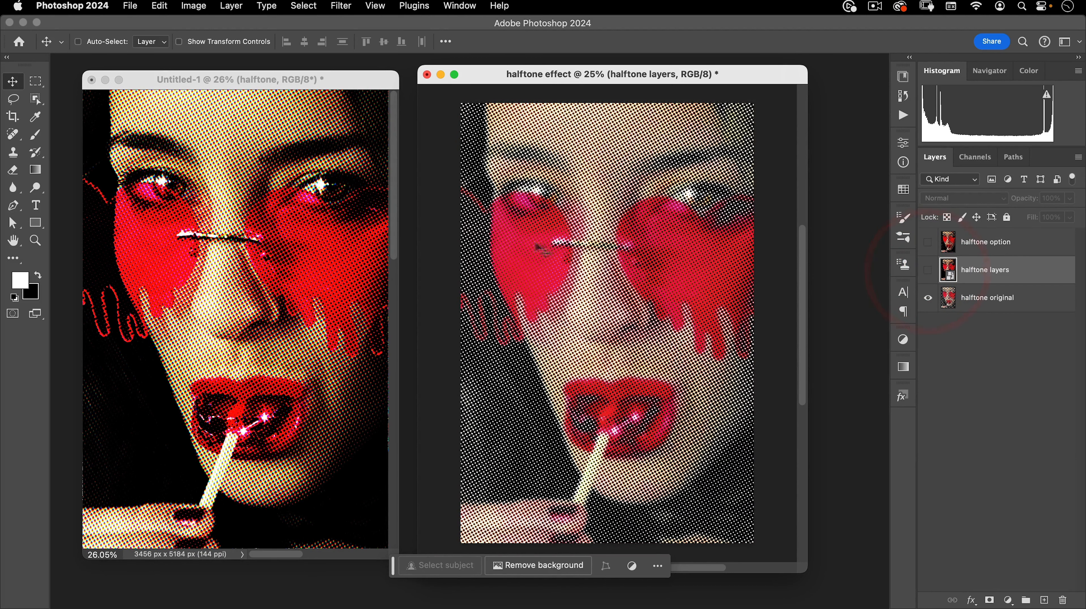
Step: Show halftone layers and halftone option, zooming in on the dots to compare their styles
click(929, 270)
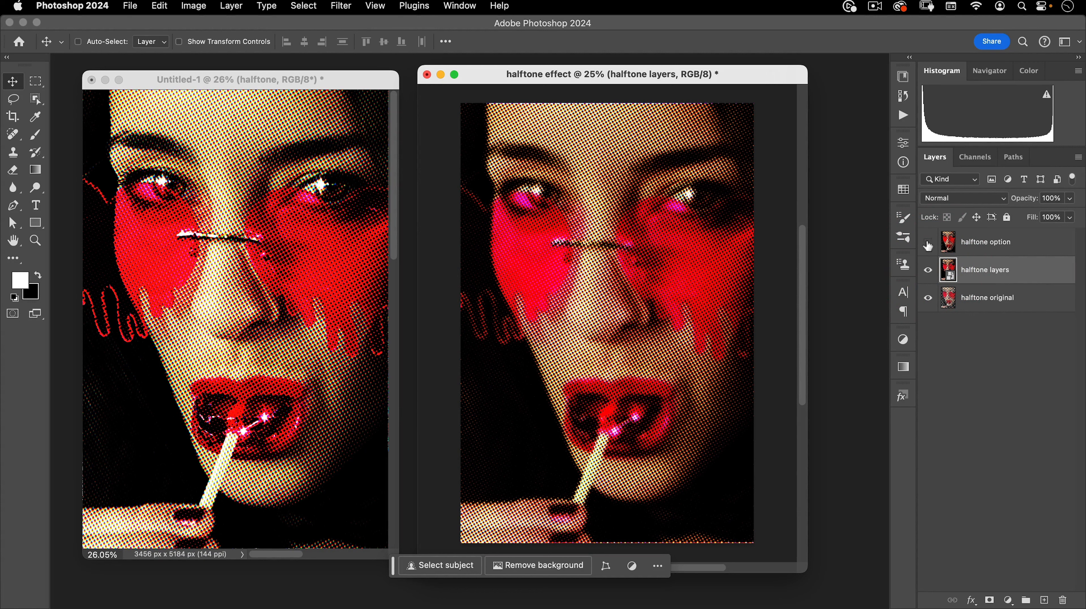
click(954, 246)
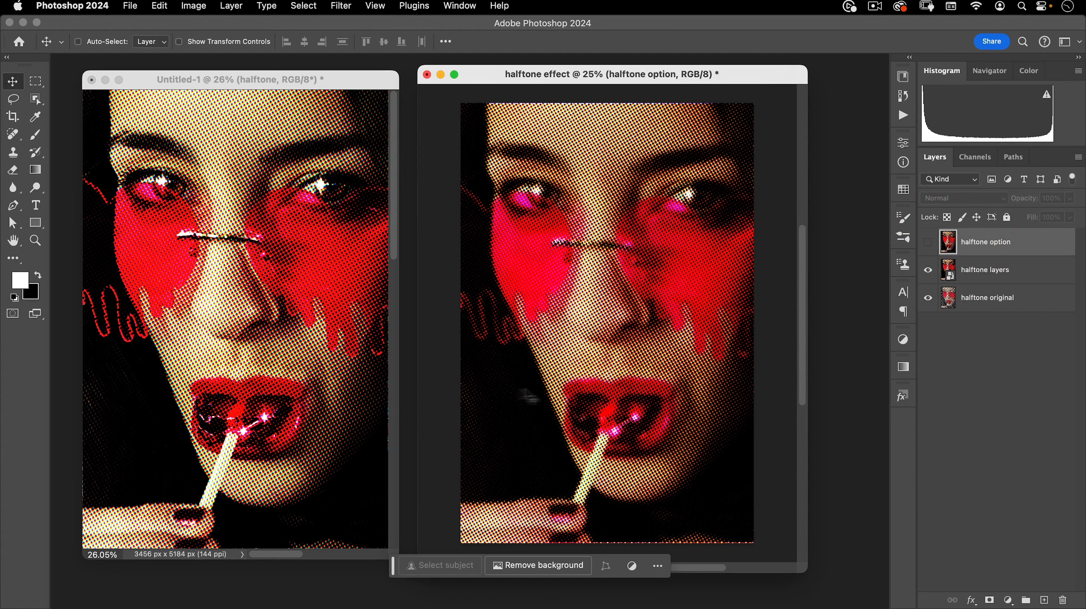
drag(577, 341, 725, 256)
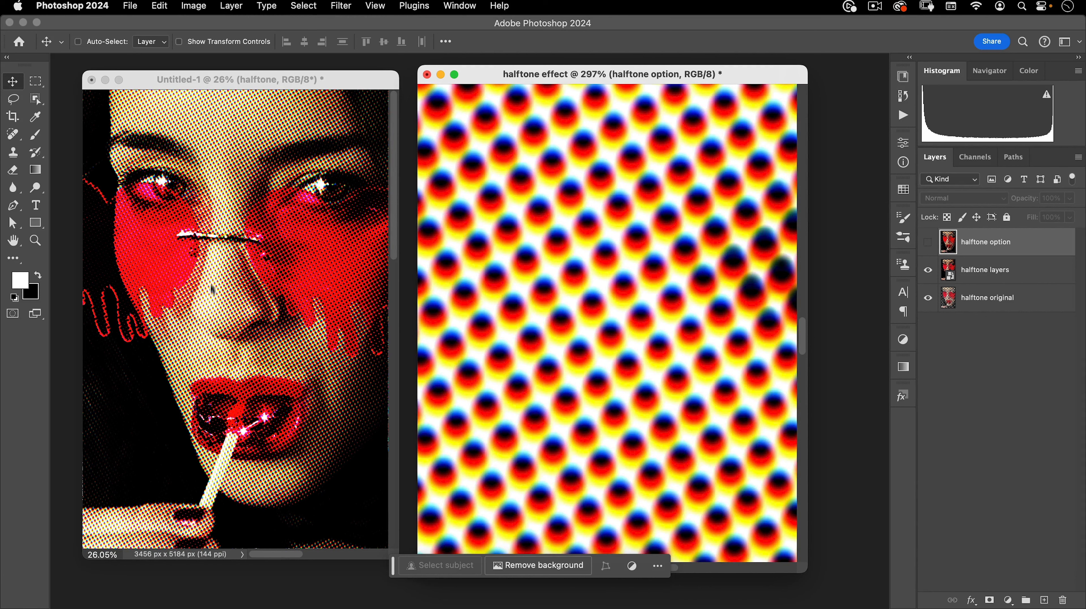
click(547, 273)
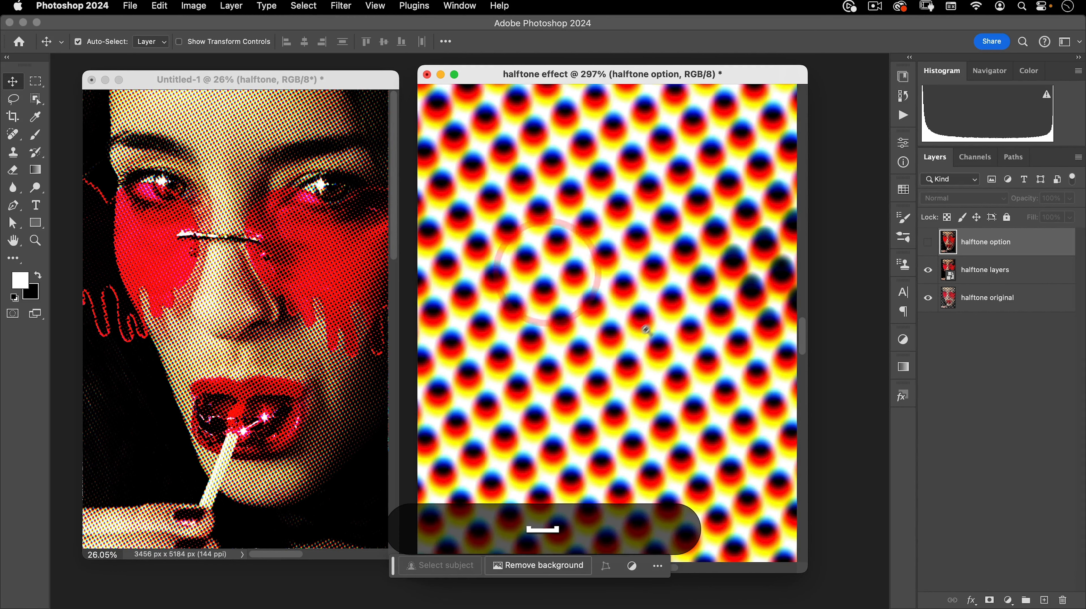
drag(667, 307, 620, 352)
click(928, 242)
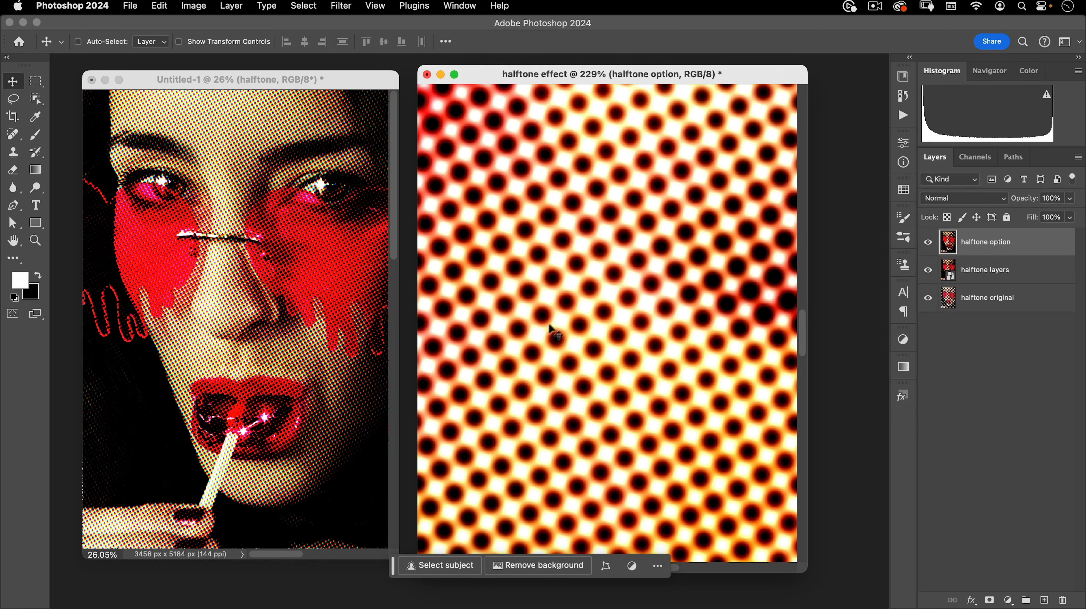
drag(557, 356, 491, 438)
drag(552, 331, 533, 352)
drag(614, 330, 605, 355)
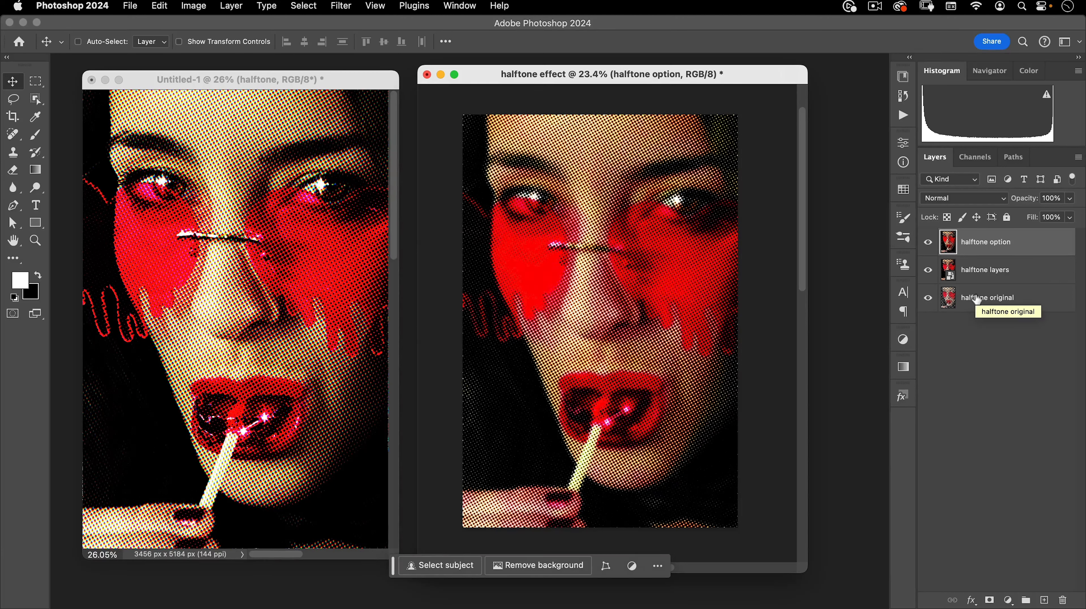
Step: Hide the halftone option layer and select halftone layers
click(929, 244)
click(983, 270)
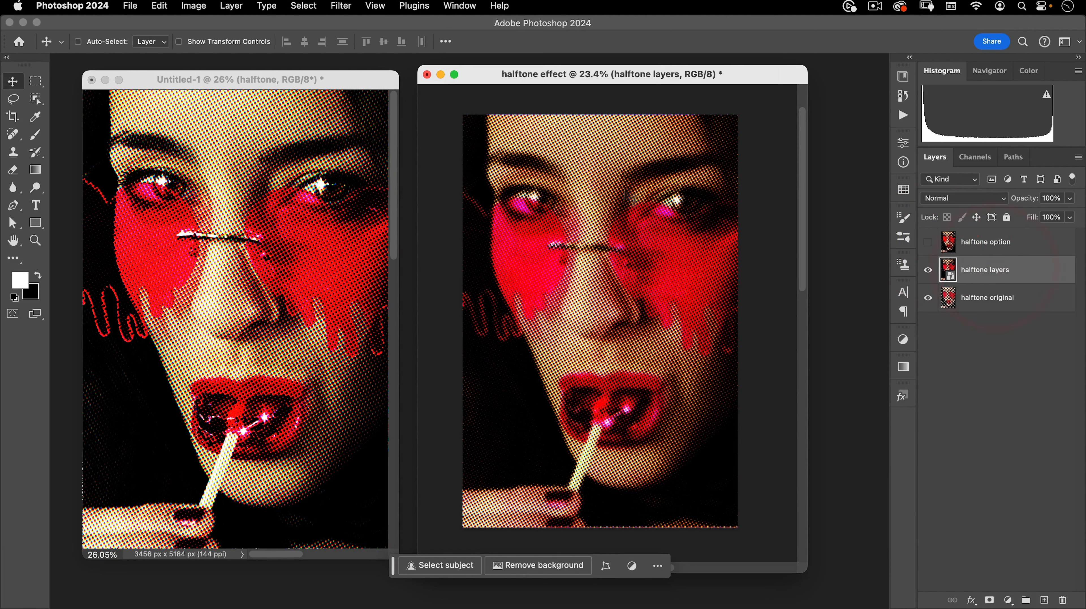
click(144, 297)
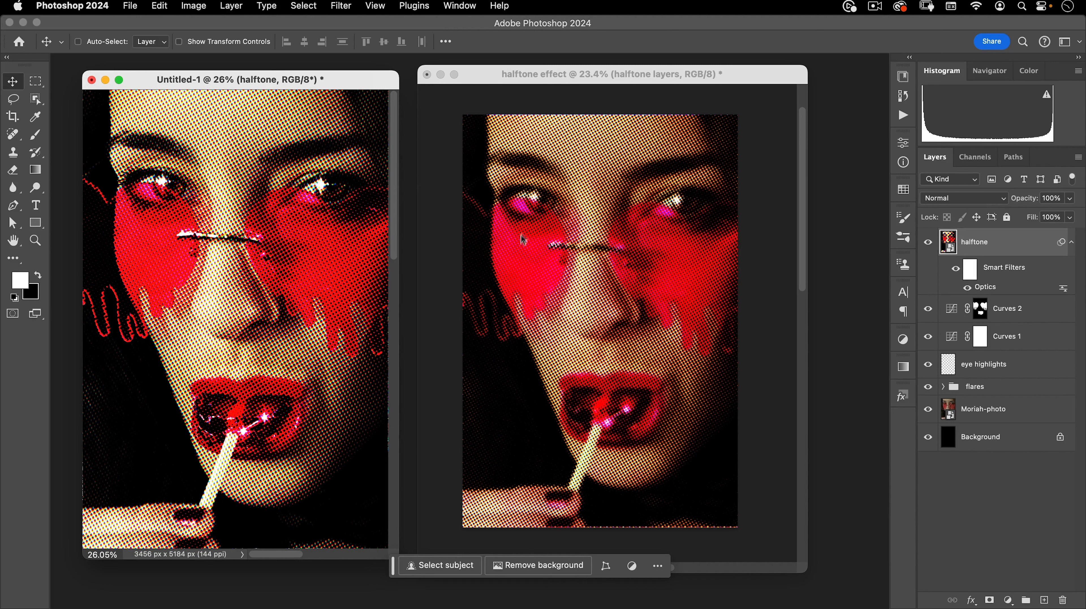
click(604, 252)
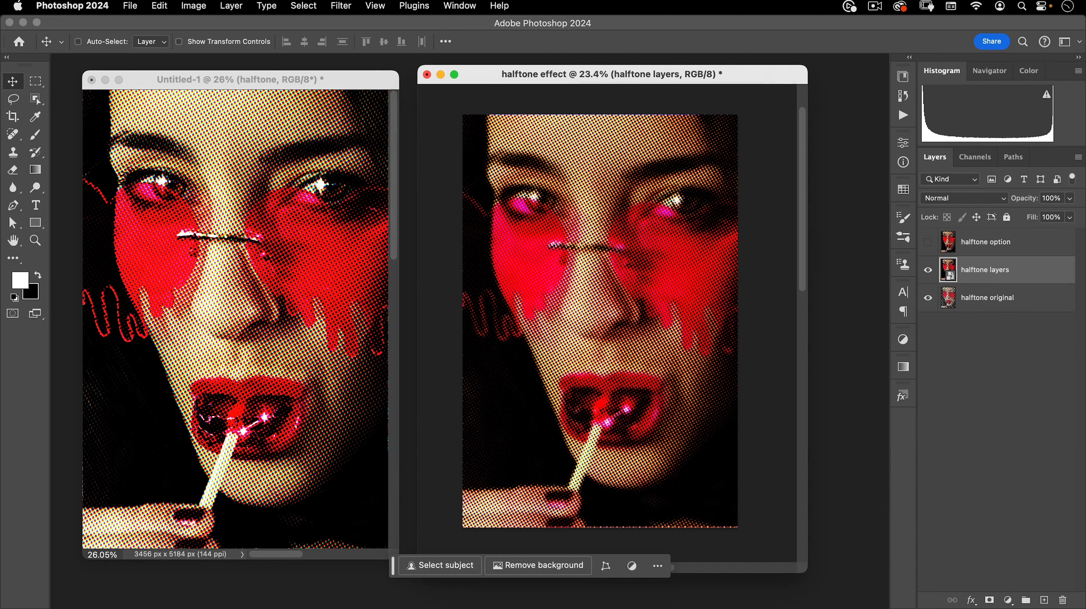
Step: Copy halftone layers into Untitled-1, close halftone effect without saving, and dock Untitled-1 as a tab
drag(993, 270, 205, 245)
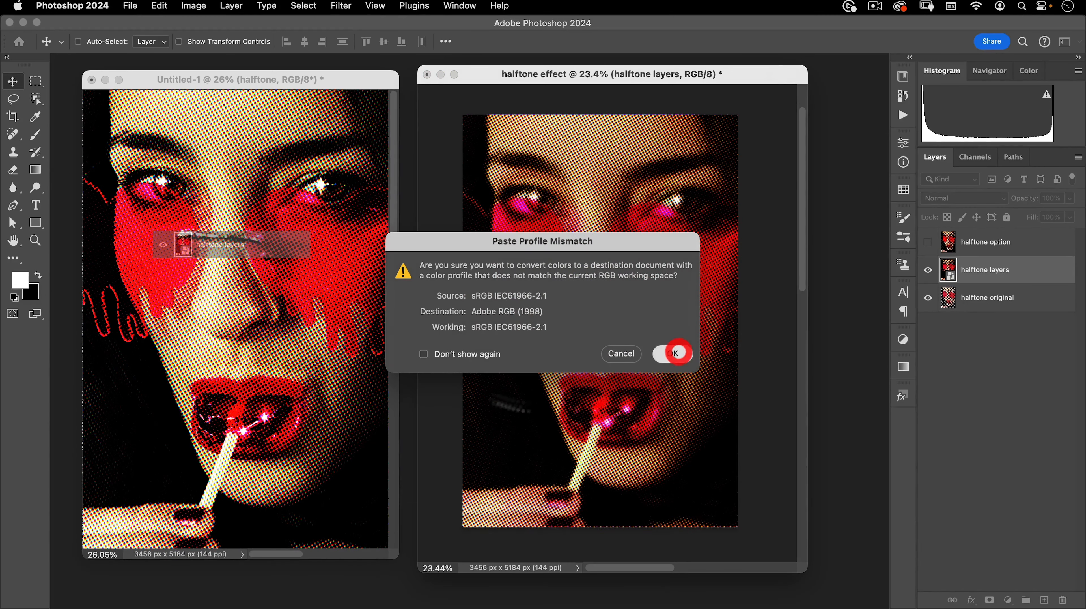
click(673, 353)
click(454, 182)
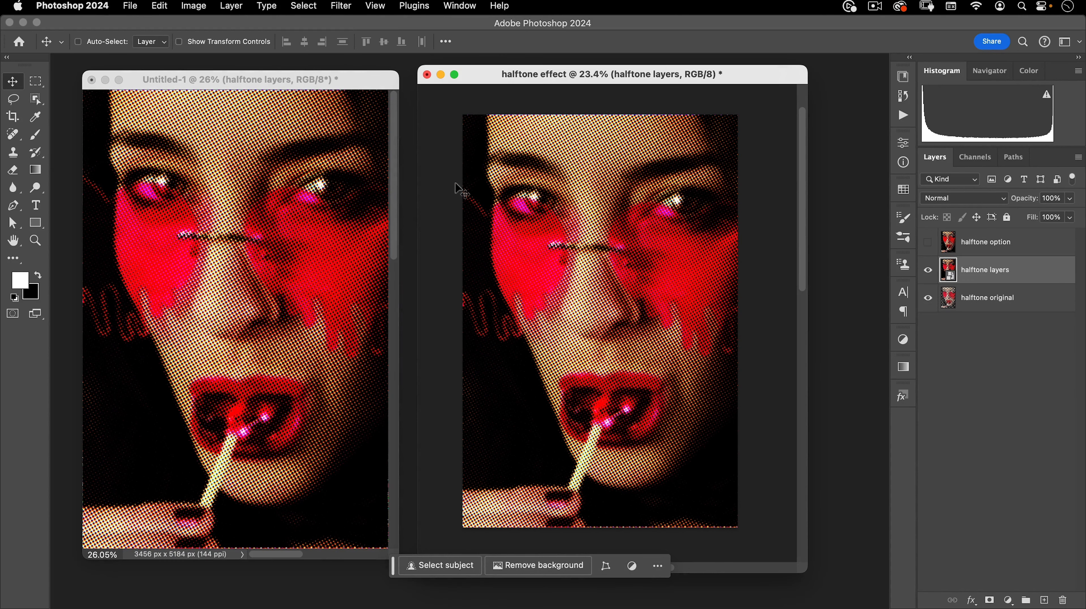
click(426, 74)
click(517, 264)
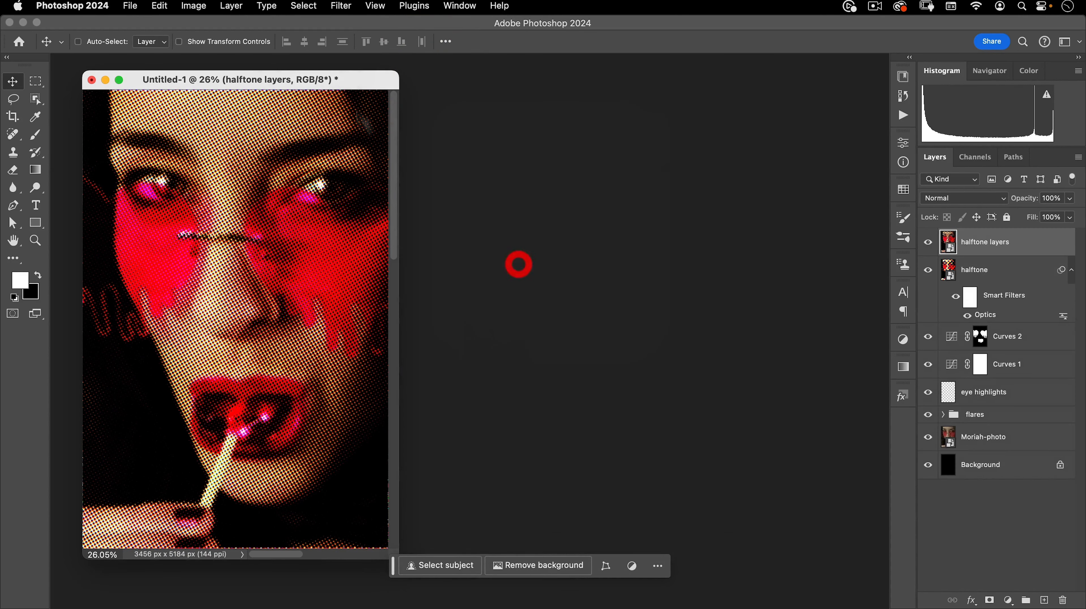
drag(340, 78, 379, 57)
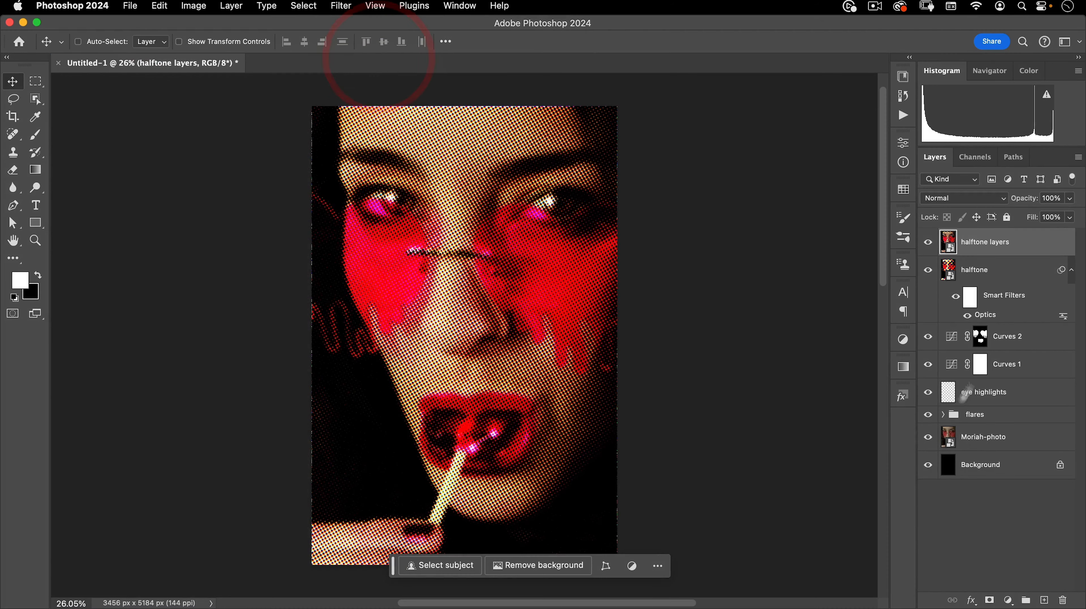
key(space)
drag(531, 337, 577, 334)
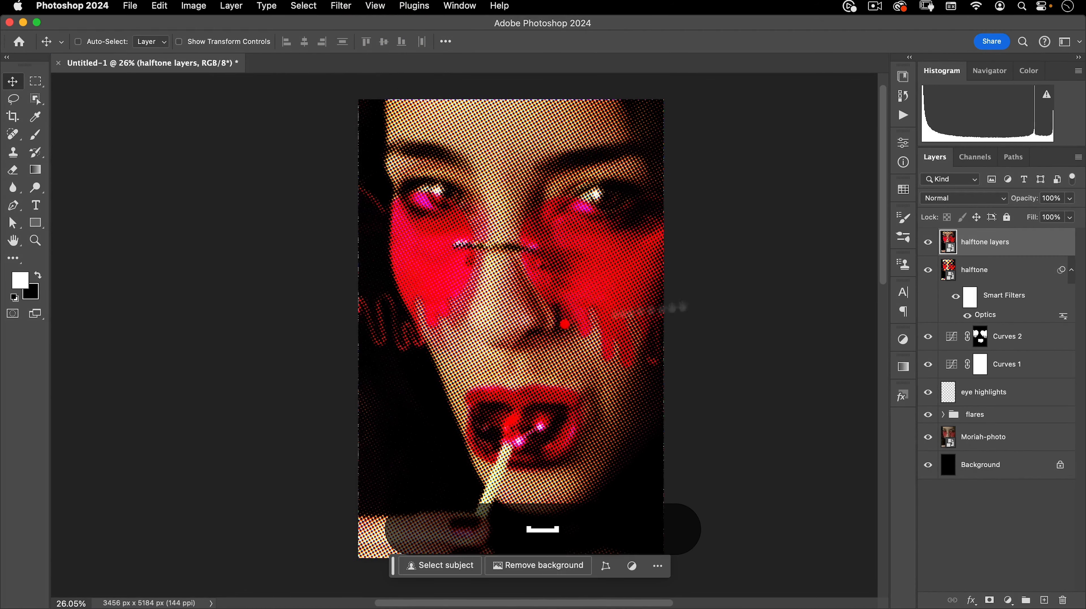
Step: Rename the top layer 'photoshop filters and action' and the halftone layer 'halftone from optics'
double_click(981, 242)
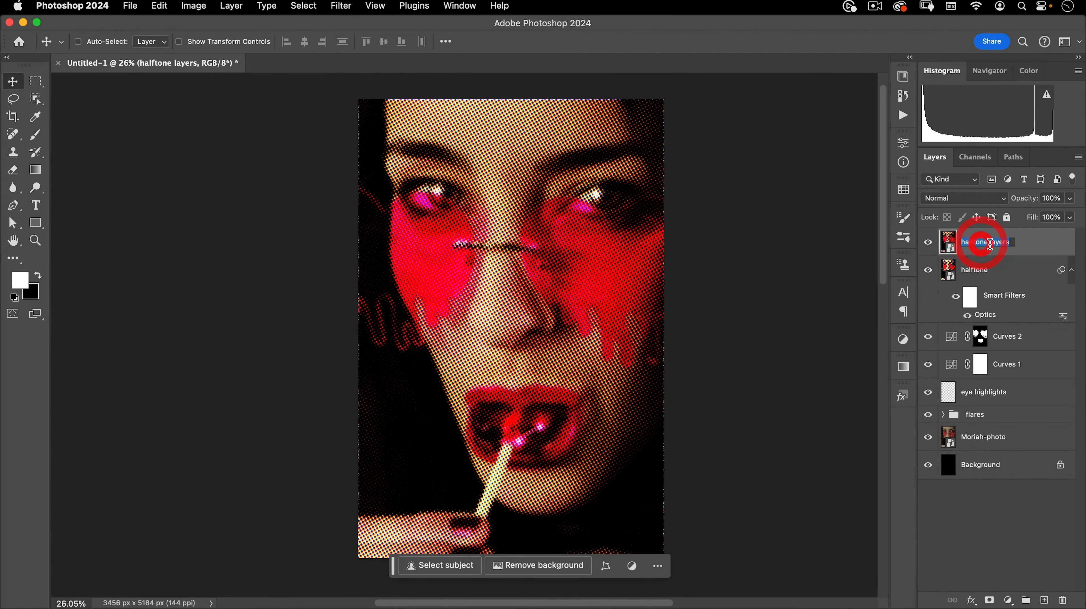
text(photos)
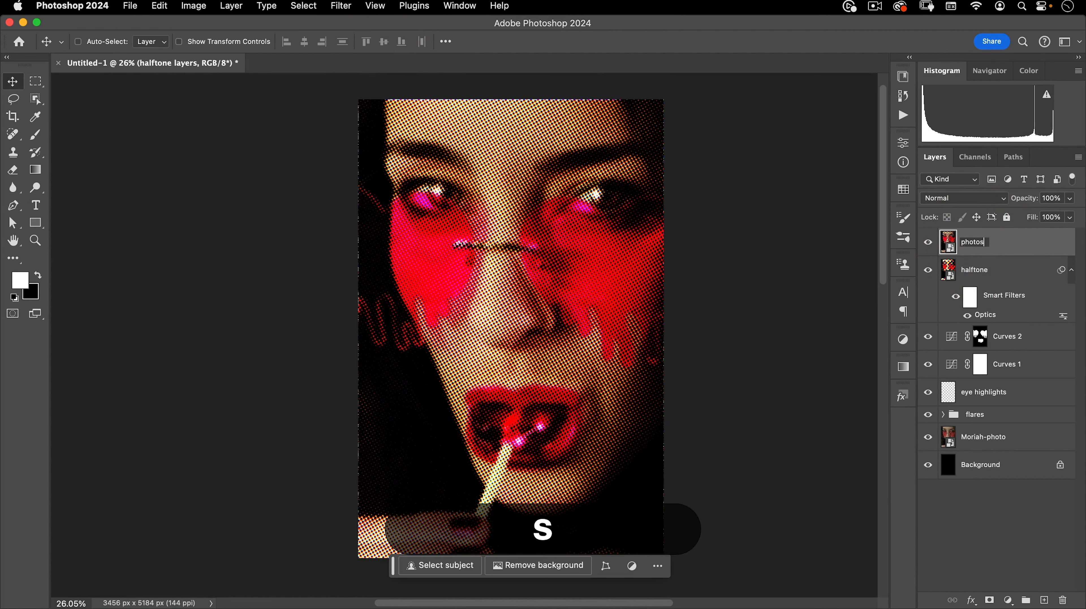
text(hop filters and action)
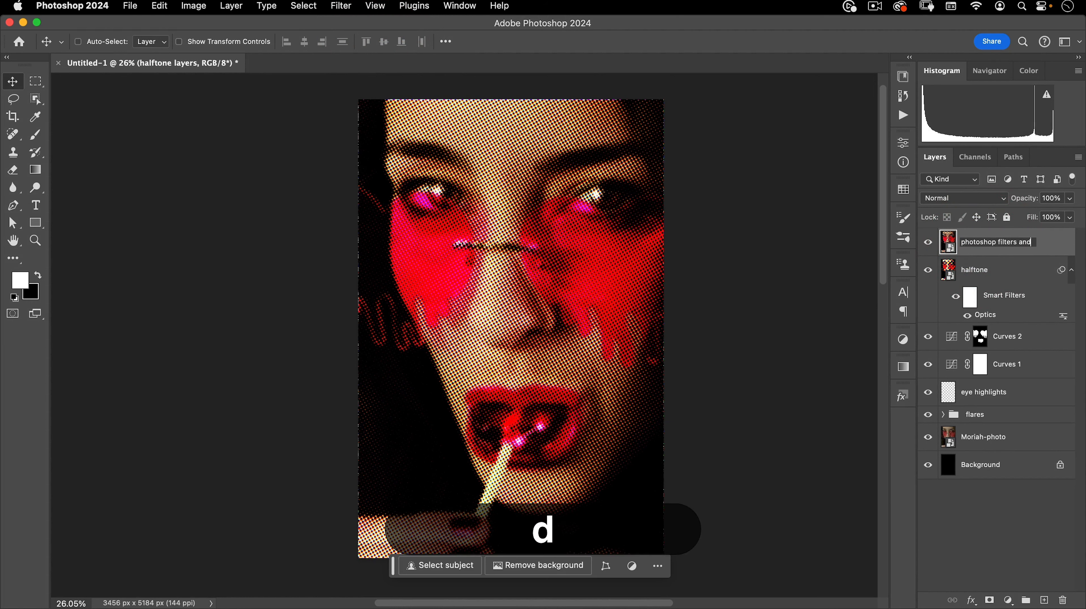
key(Return)
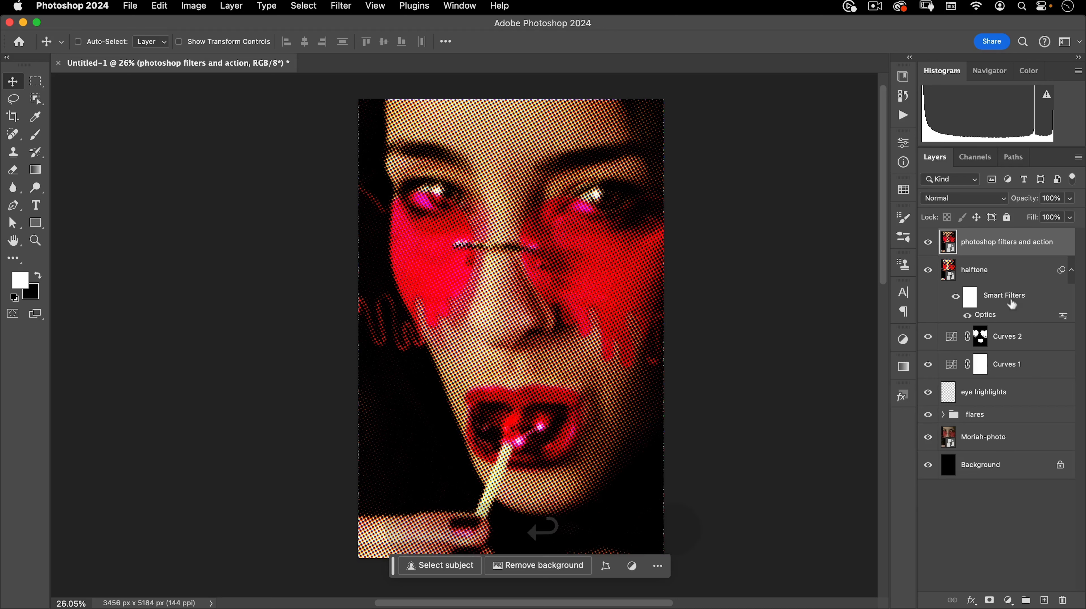
double_click(976, 269)
key(Right)
text(from opt)
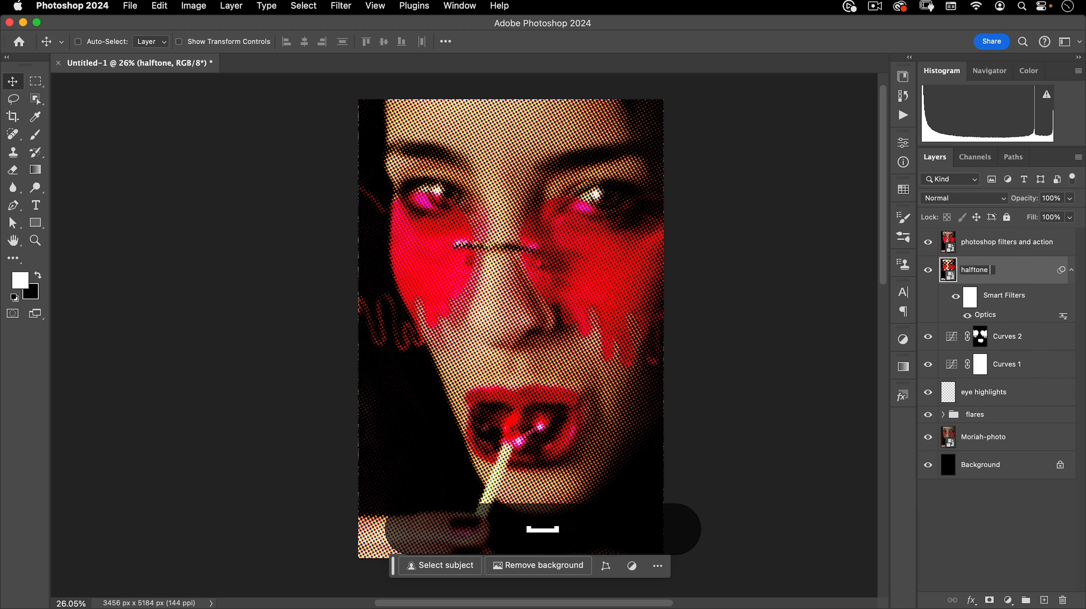
text(ics)
key(Return)
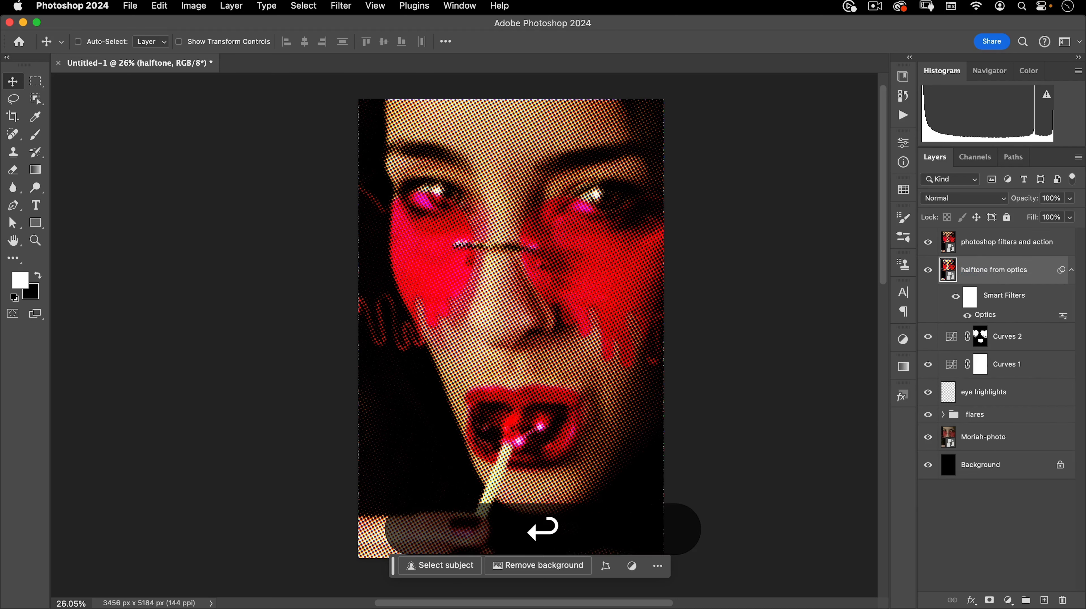
Step: Hide the 'photoshop filters and action' layer
click(927, 242)
scroll(732, 316, down, 2)
scroll(732, 316, right, 3)
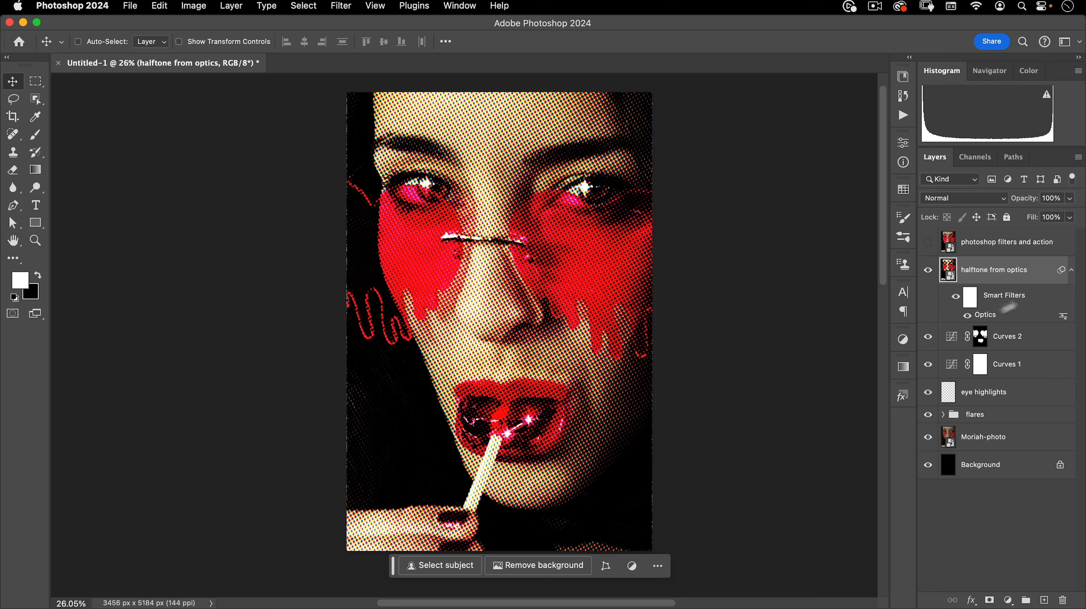
Step: Add a Curves adjustment that lowers the white point to output 216 and pulls midtones down
click(1006, 600)
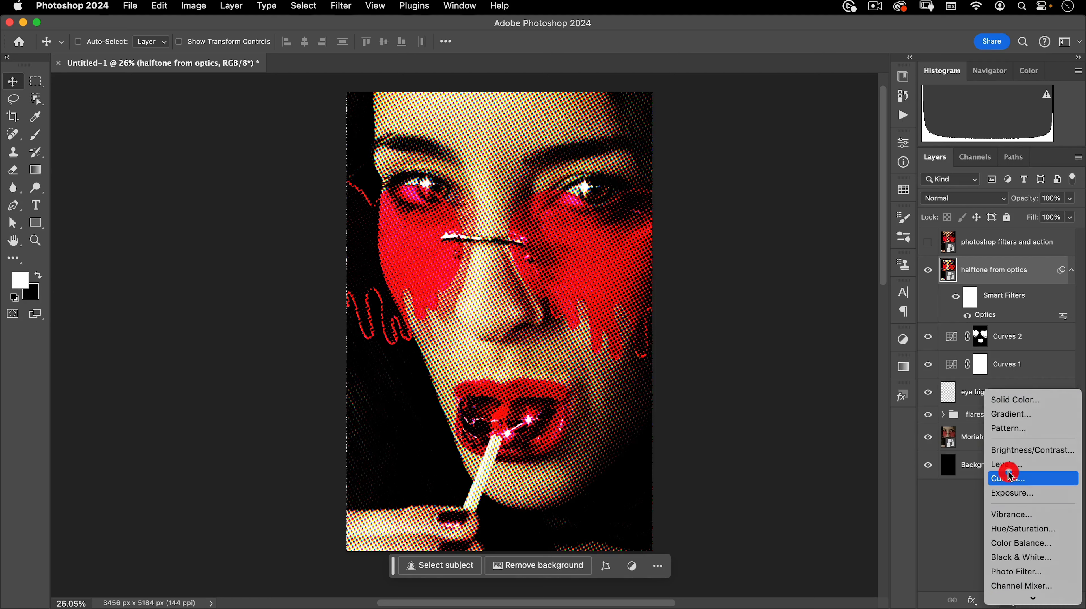
click(1009, 474)
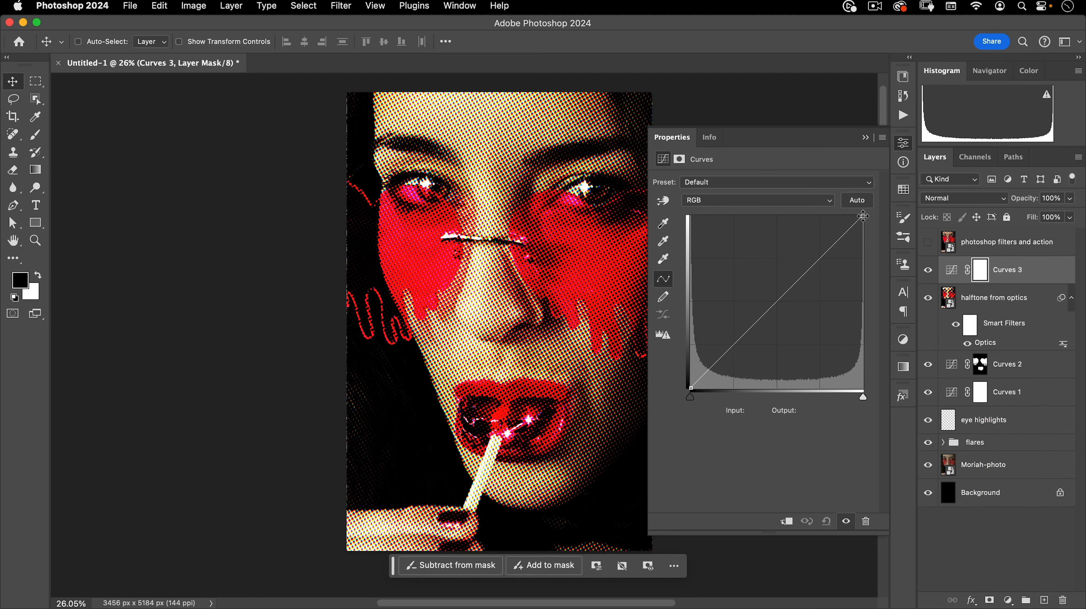
drag(863, 216, 877, 248)
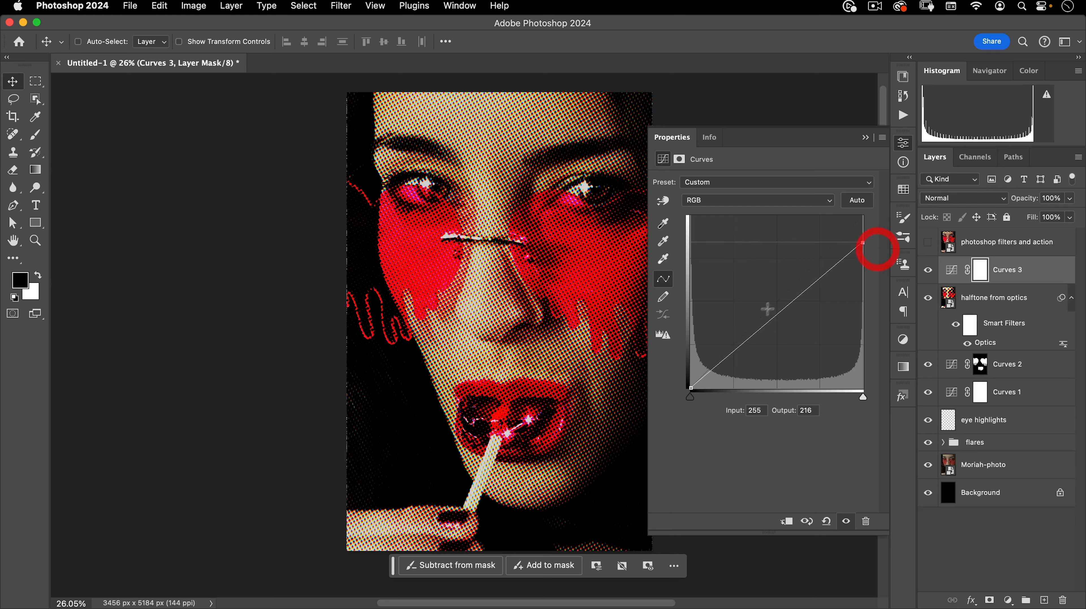
drag(777, 314, 775, 328)
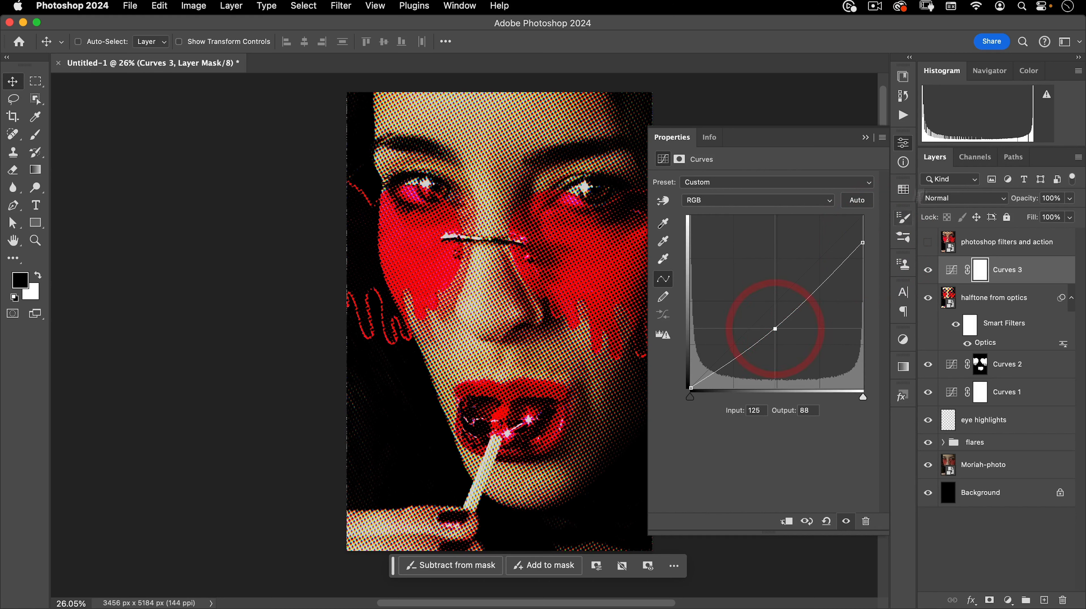
click(904, 145)
Step: Toggle Curves 3 to compare, recentre the poster, and show the guides
click(928, 269)
click(928, 270)
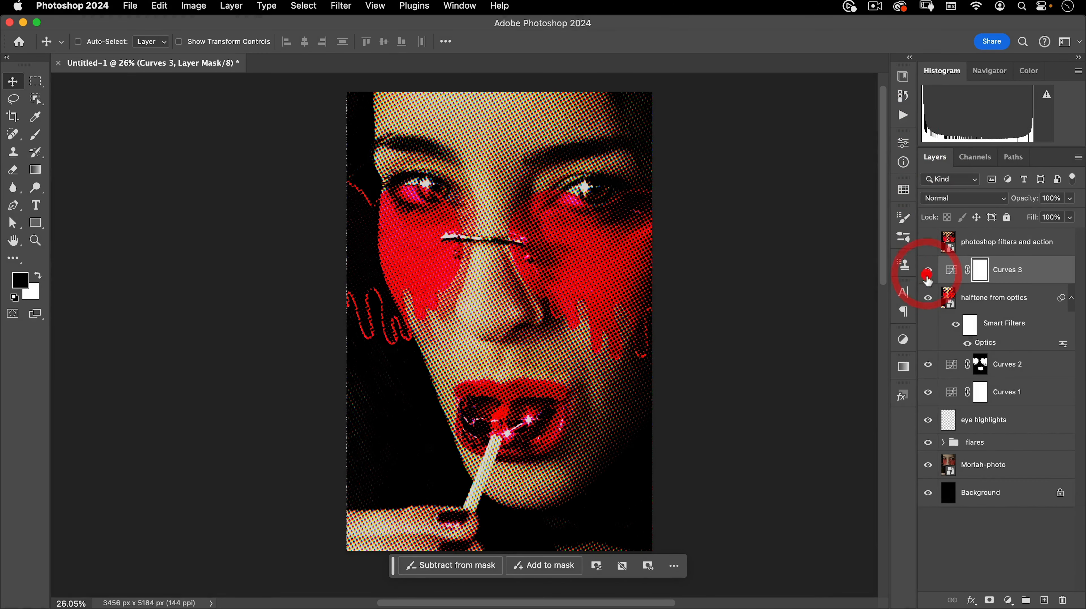
drag(417, 345, 409, 350)
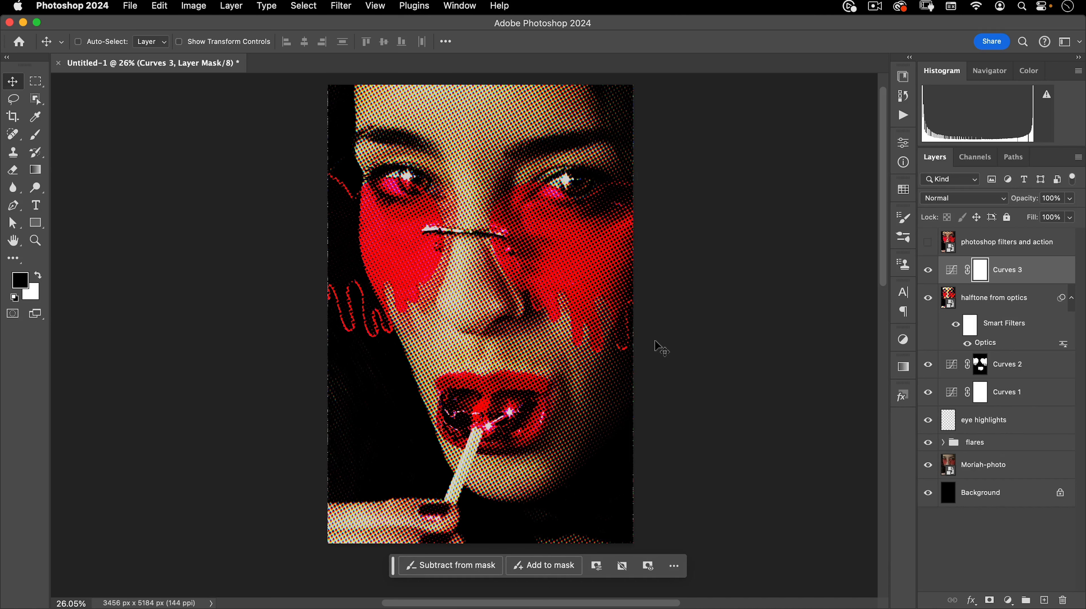
key(super+semicolon)
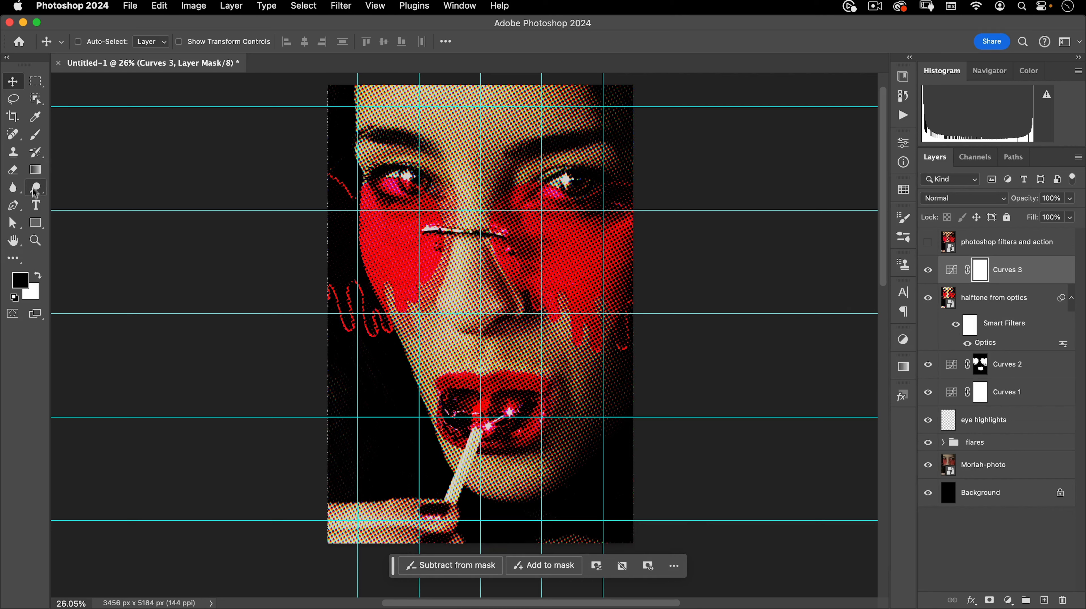
Step: Set the Type tool to Rubik Black at 255 pt and bring up the text colour picker
click(36, 205)
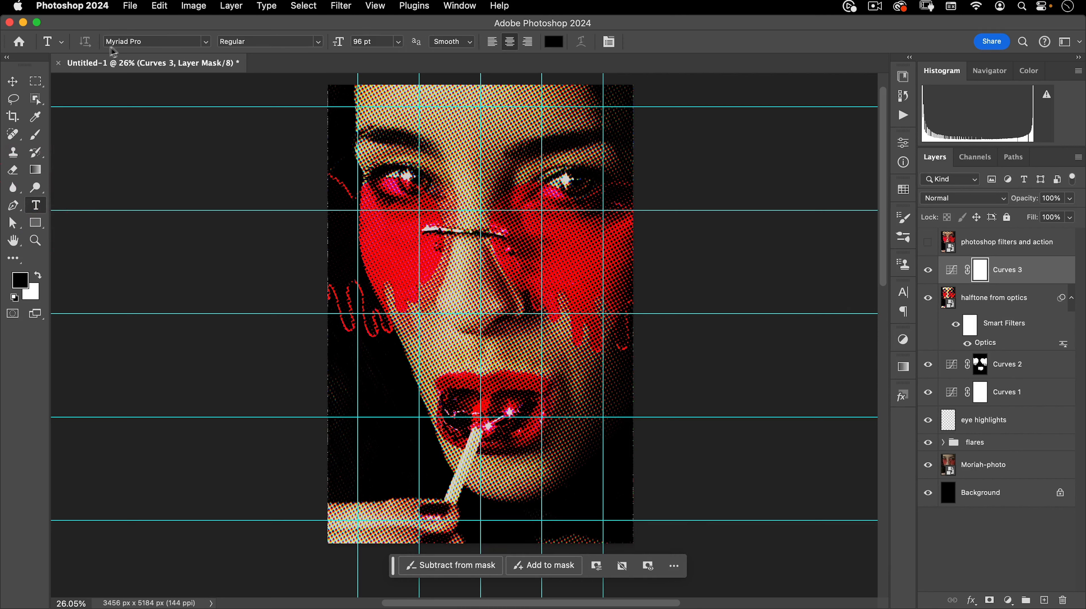
click(145, 41)
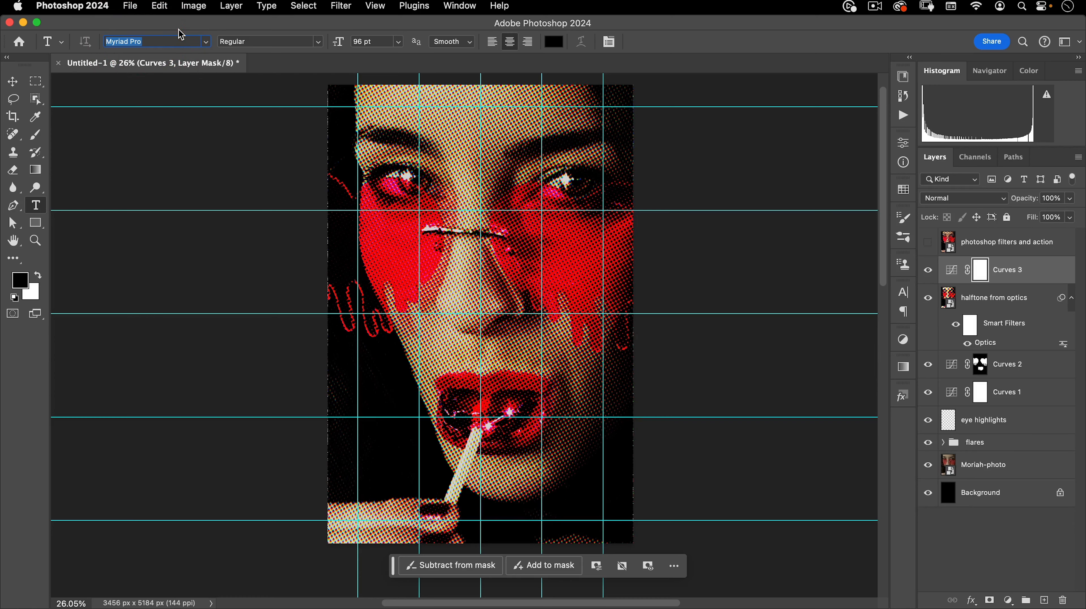
text(rub)
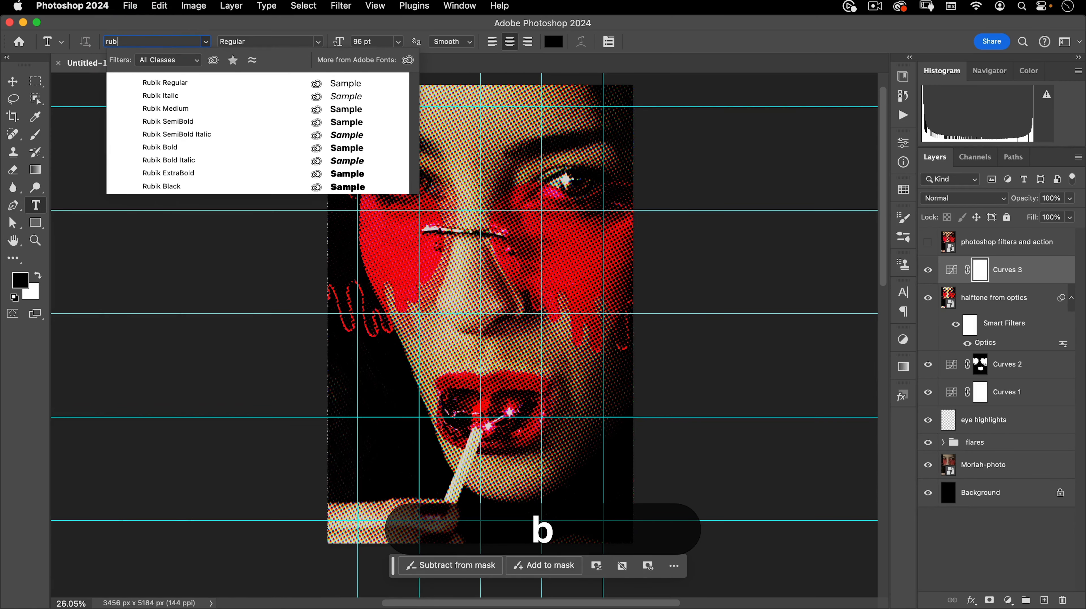
text(ik)
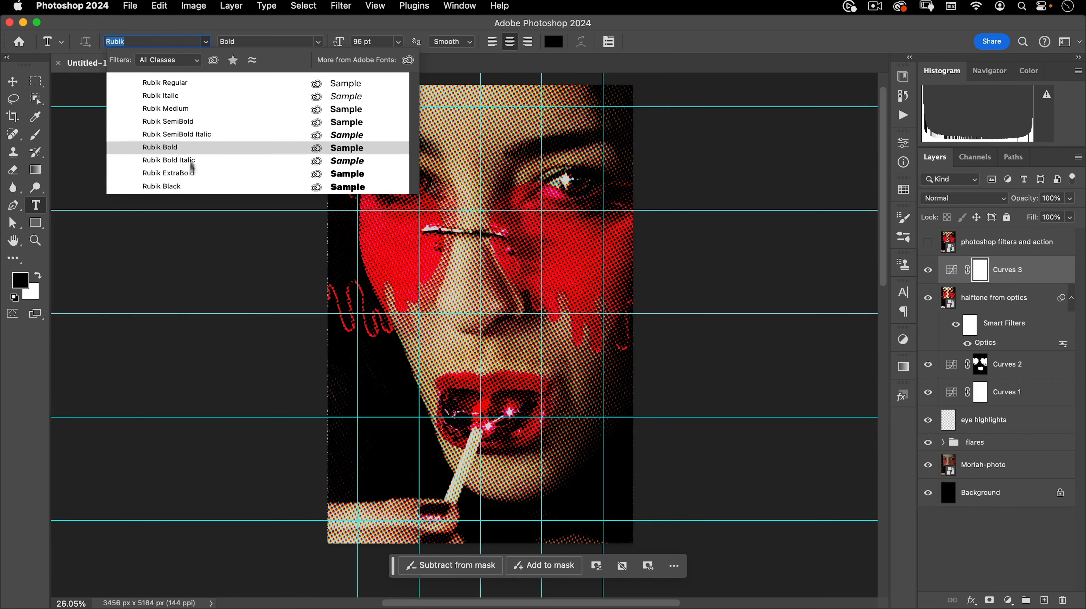
click(191, 186)
click(382, 40)
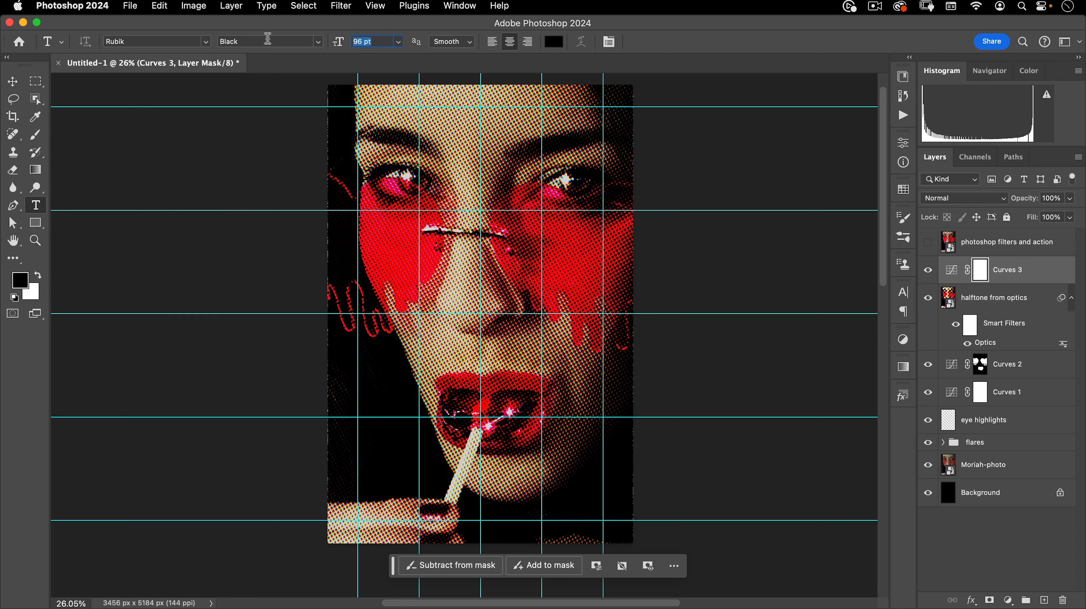
click(264, 41)
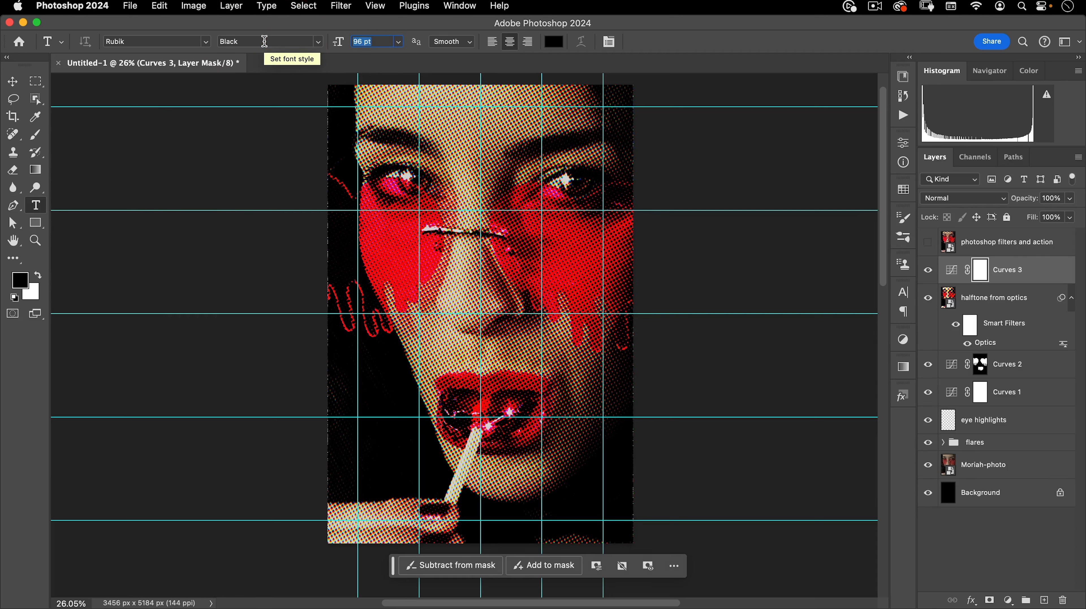
text(255)
key(Tab)
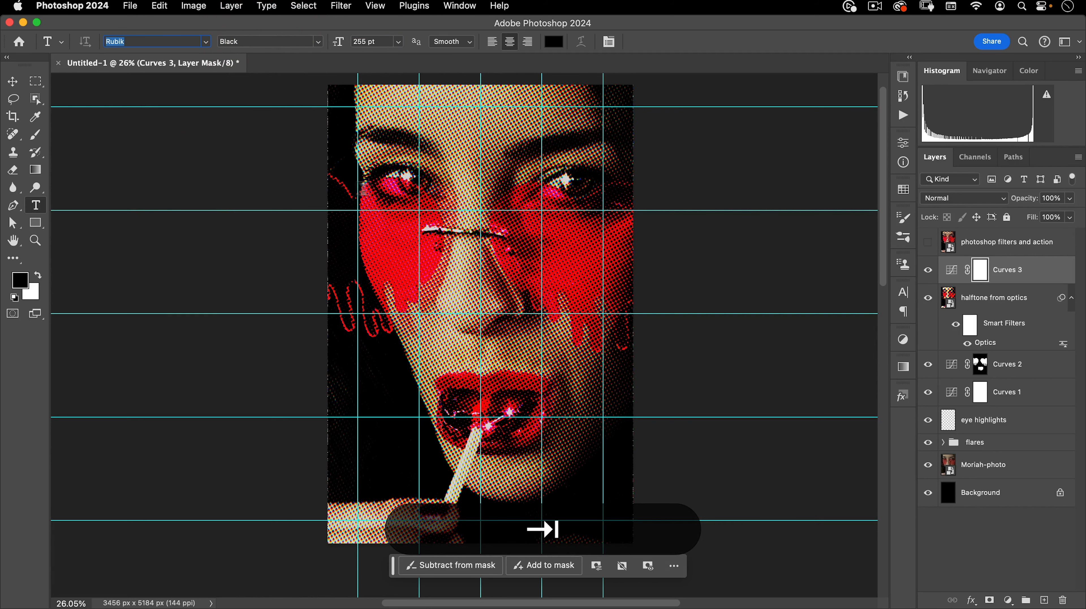
click(554, 42)
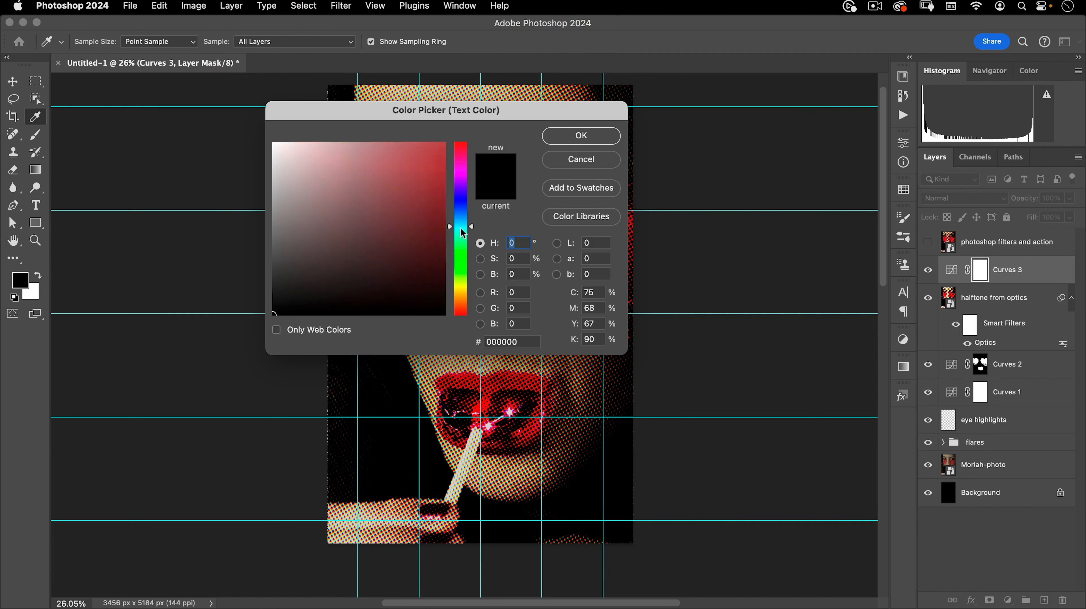
Step: Set the text colour to bright cyan #5cfff9
drag(463, 233, 460, 229)
mouse_move(424, 196)
mouse_down()
mouse_move(469, 115)
mouse_move(410, 109)
mouse_move(544, 102)
mouse_up()
click(514, 341)
click(366, 326)
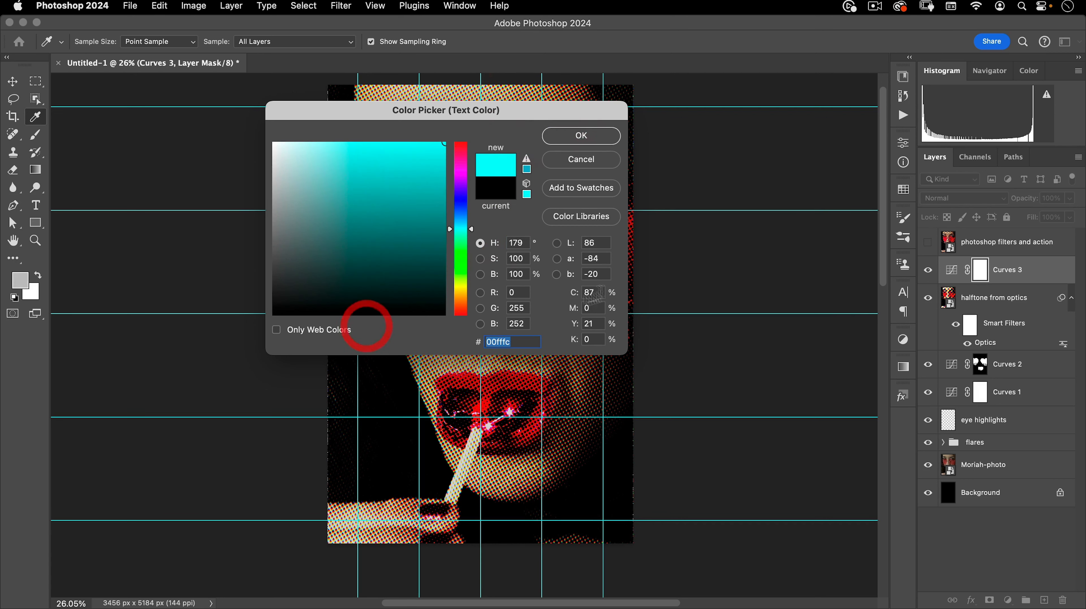
text(5c)
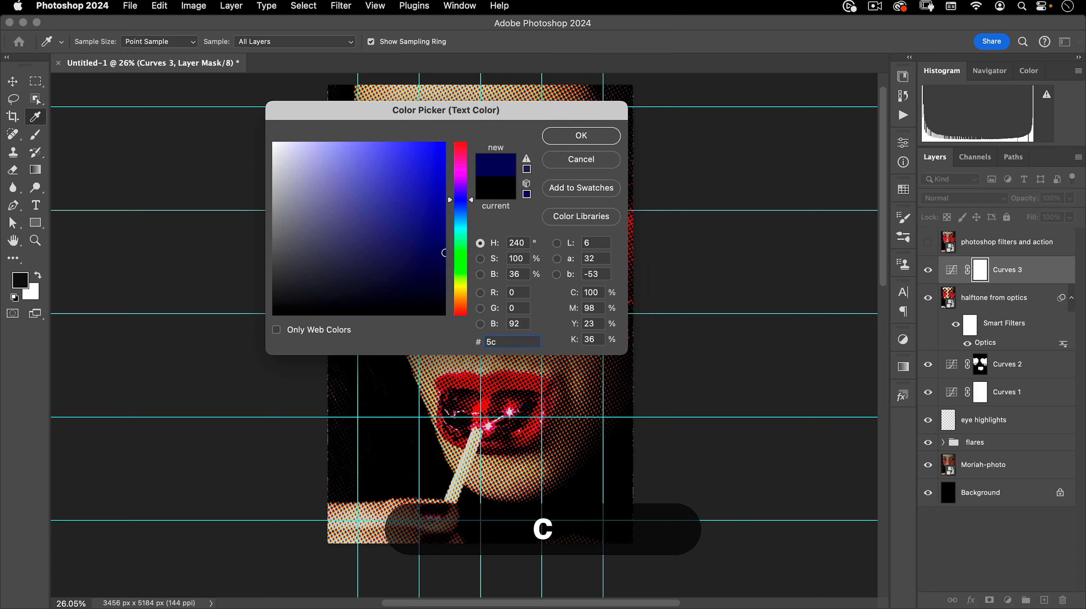
text(fff)
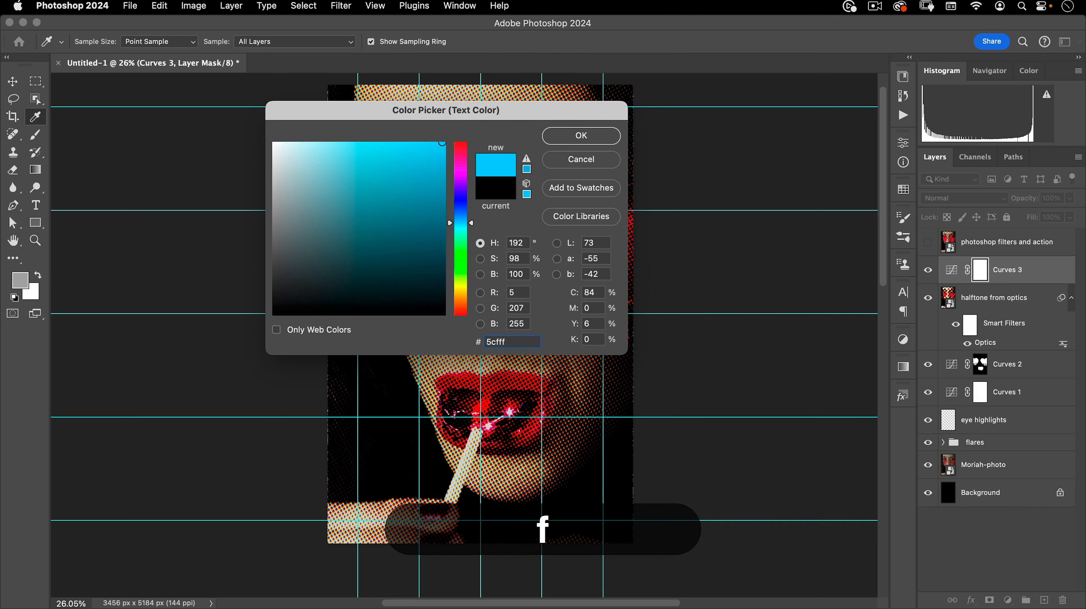
text(9)
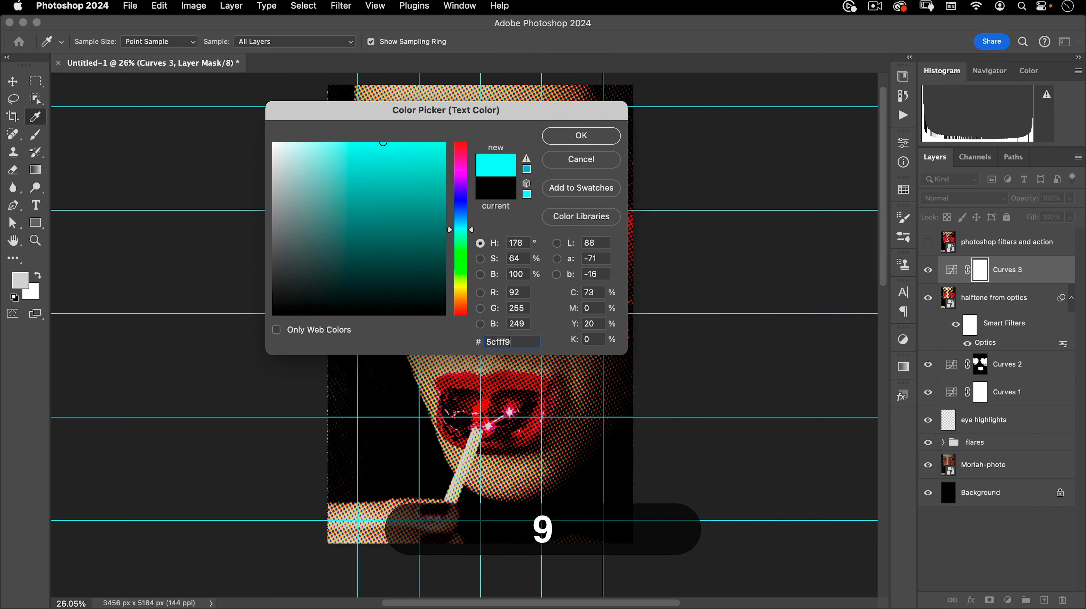
click(579, 136)
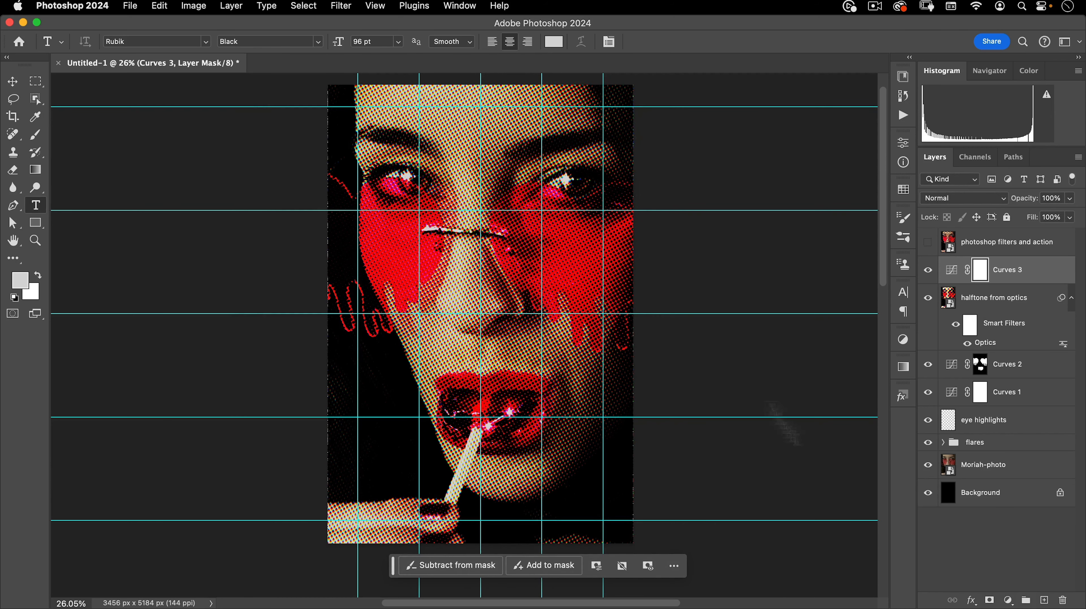
Step: Select the 'photoshop filters and action' layer and make the foreground colour #5cfff9
click(971, 243)
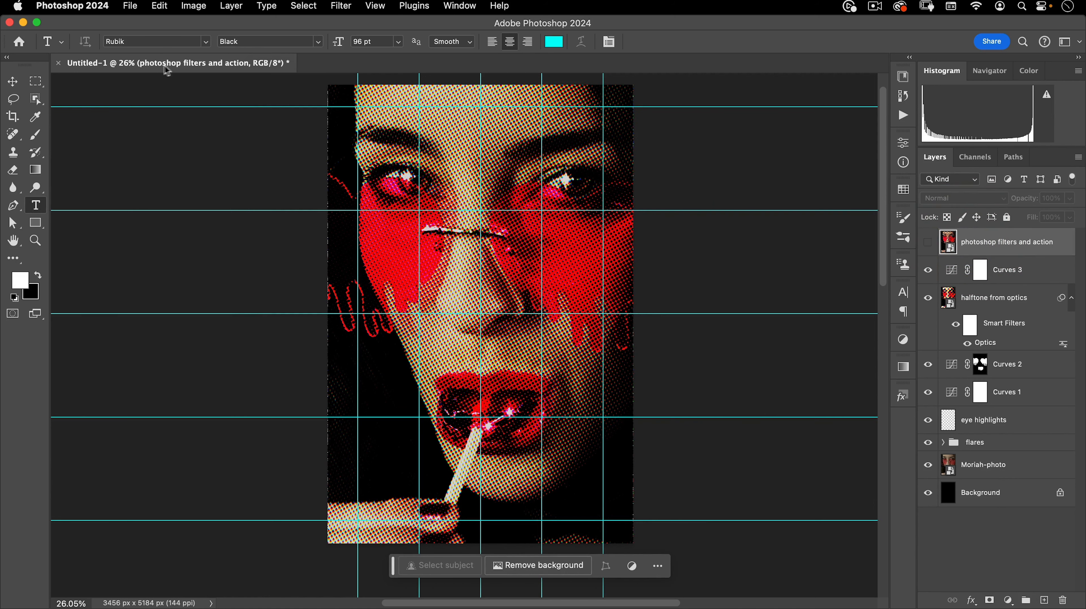
click(19, 280)
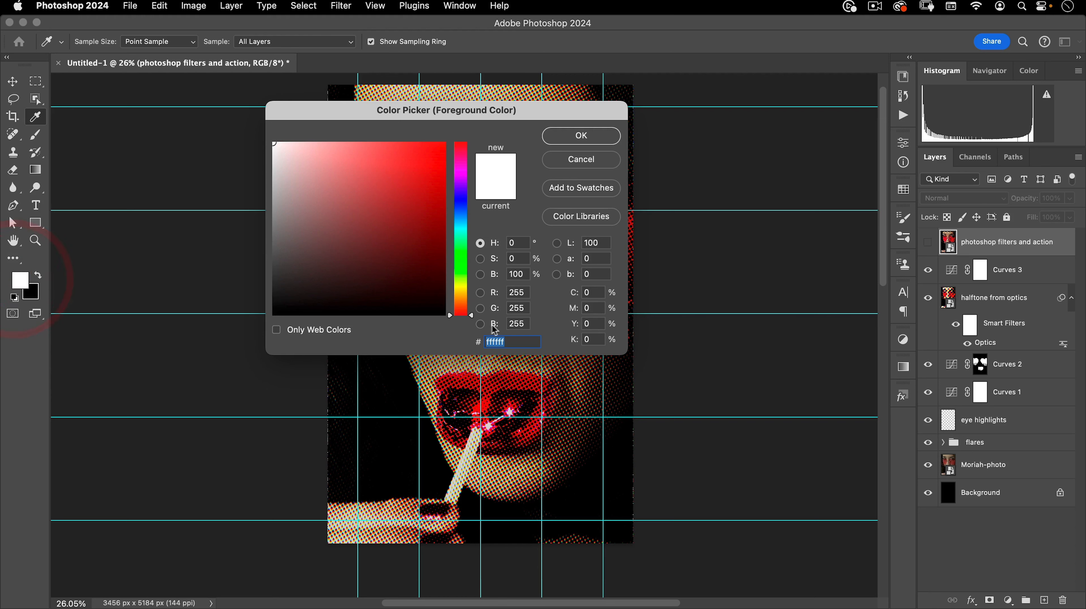
text(5ff)
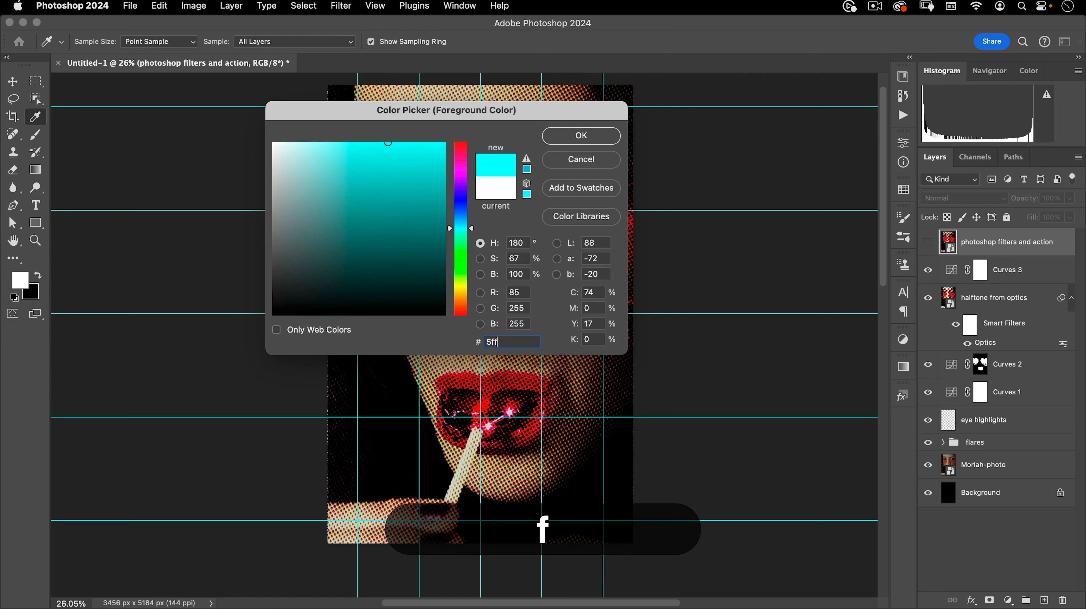
key(super+a)
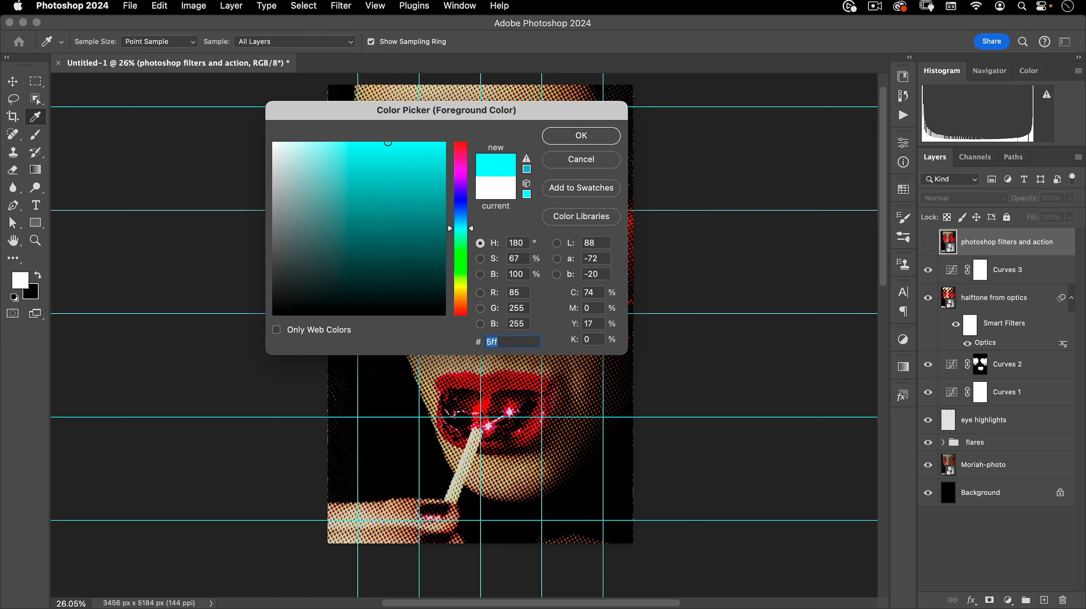
text(5cfff9)
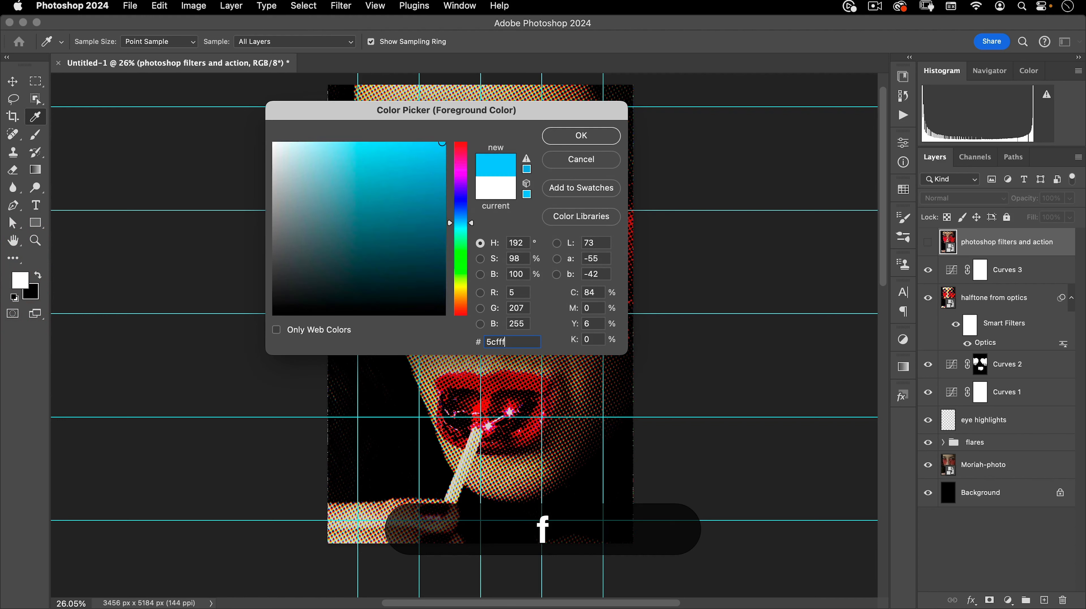
click(589, 140)
Step: Type the title 'ZIPPY RIDE' and size it to 255 pt
click(478, 254)
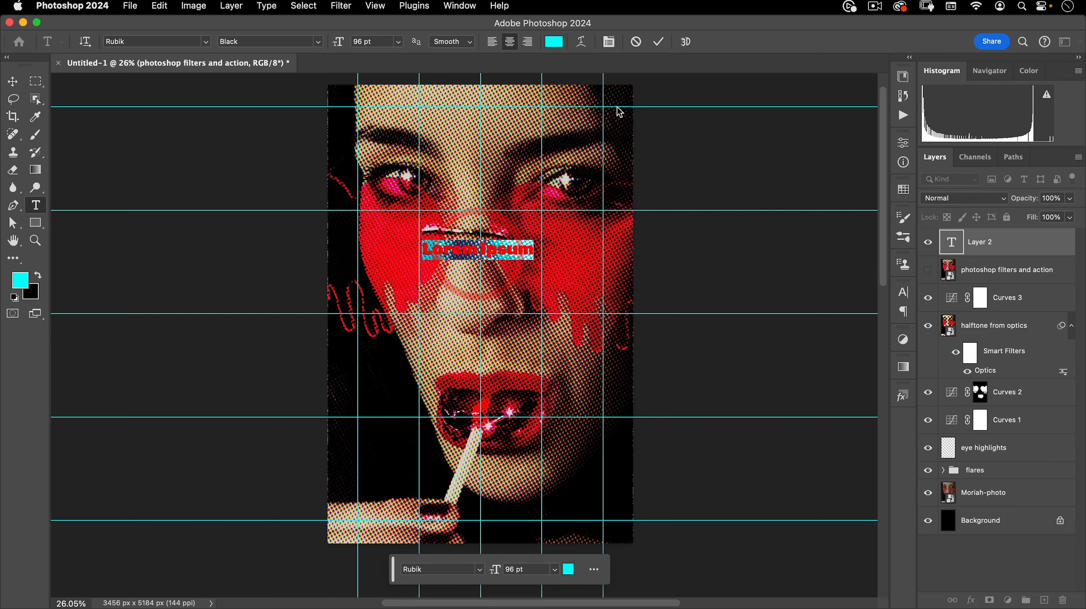
text(ZIPPY)
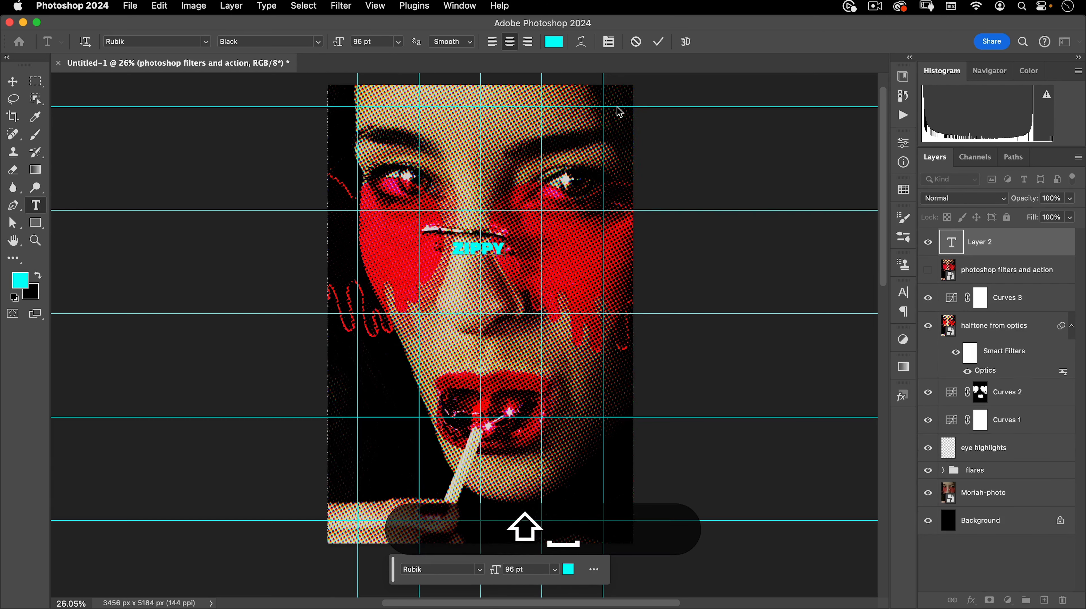
text( RIDE)
key(shift+super+a)
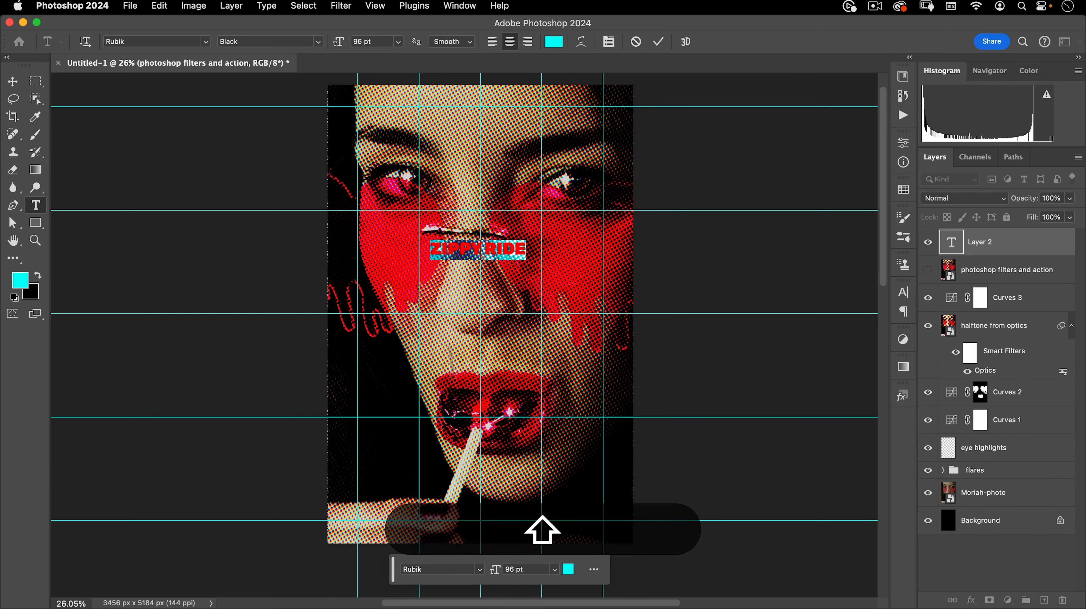
click(380, 41)
click(265, 42)
text(255)
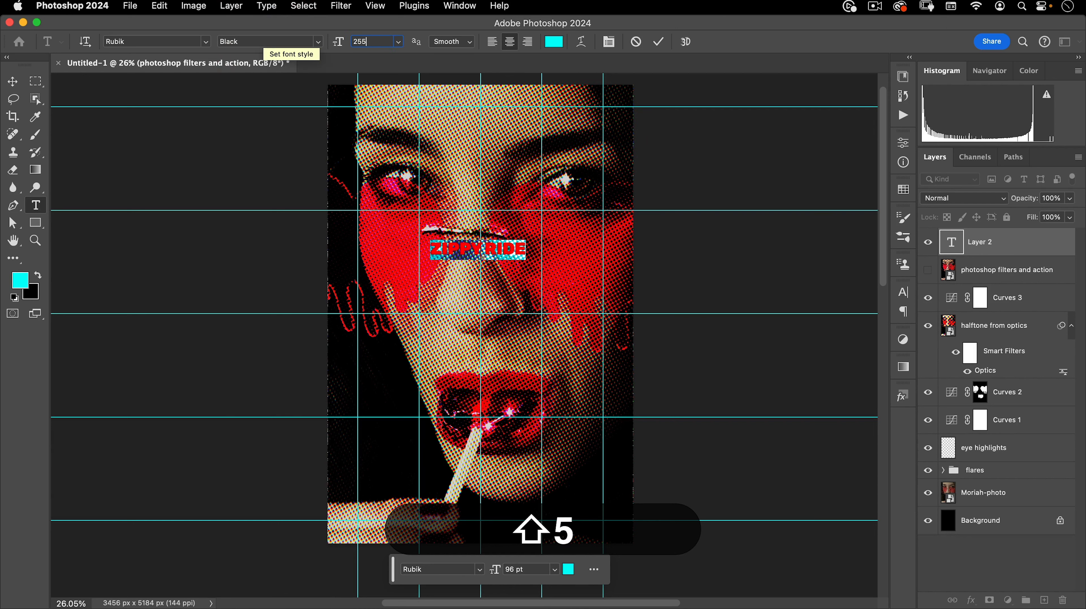
key(shift+Tab)
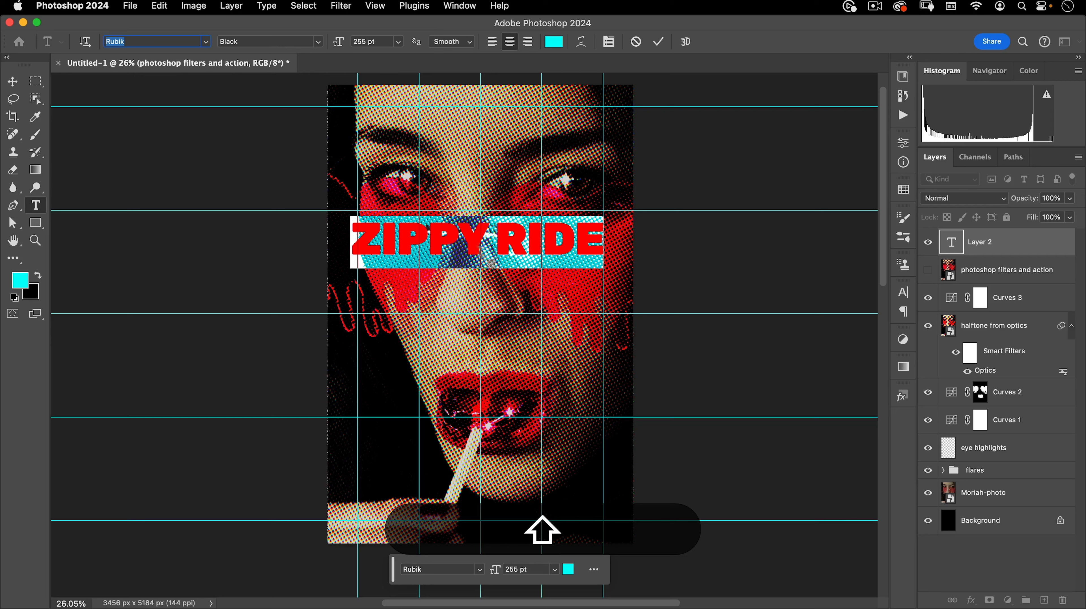
Step: Move the ZIPPY RIDE title down so it sits across the face
click(12, 81)
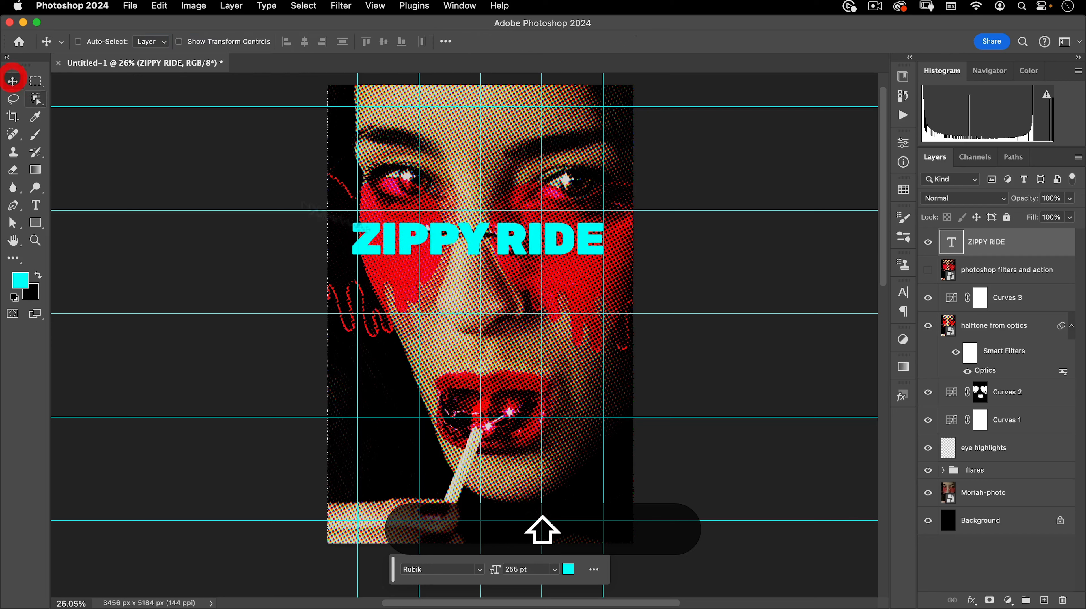
drag(539, 254, 567, 273)
drag(565, 271, 566, 272)
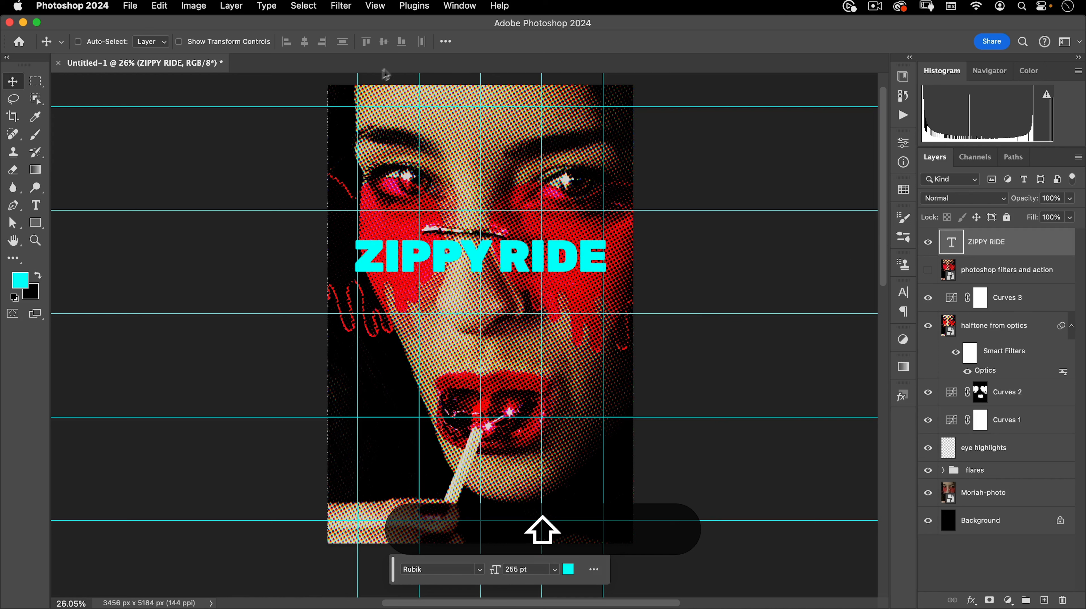
key(shift+t)
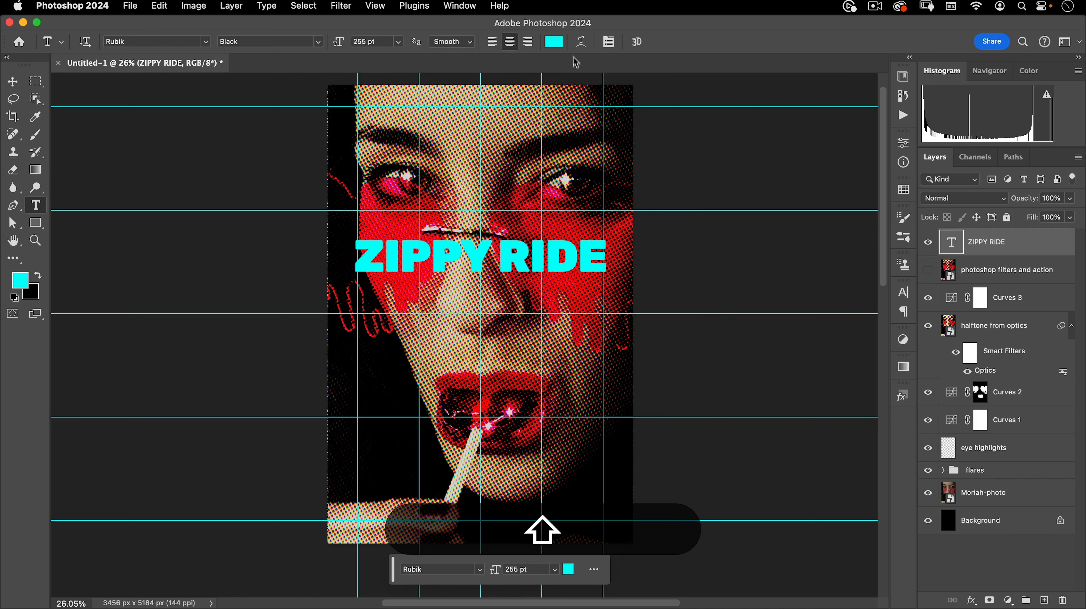
click(609, 43)
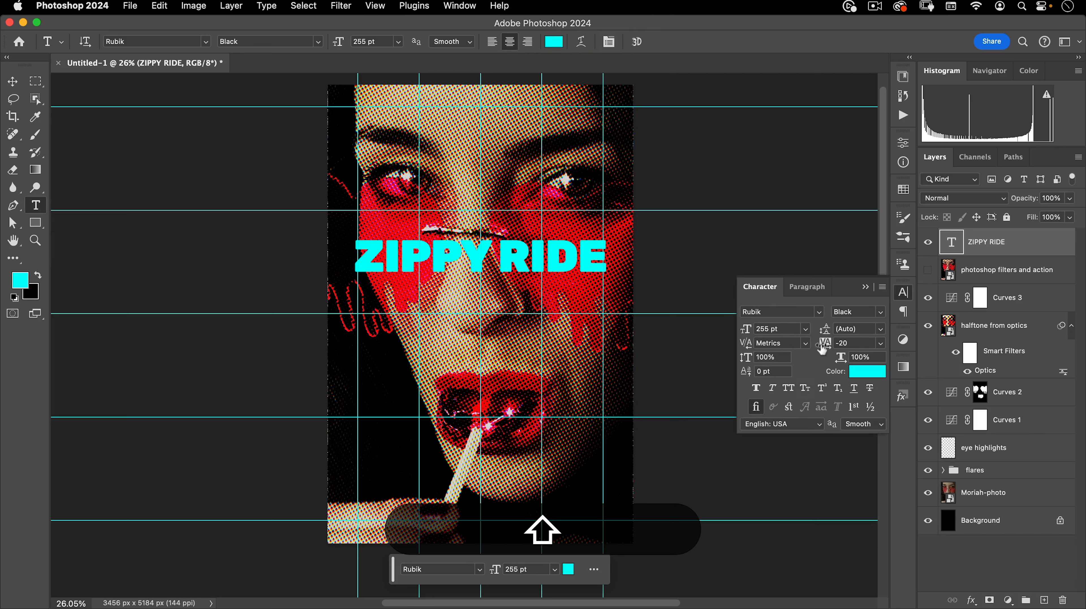
drag(828, 342, 800, 340)
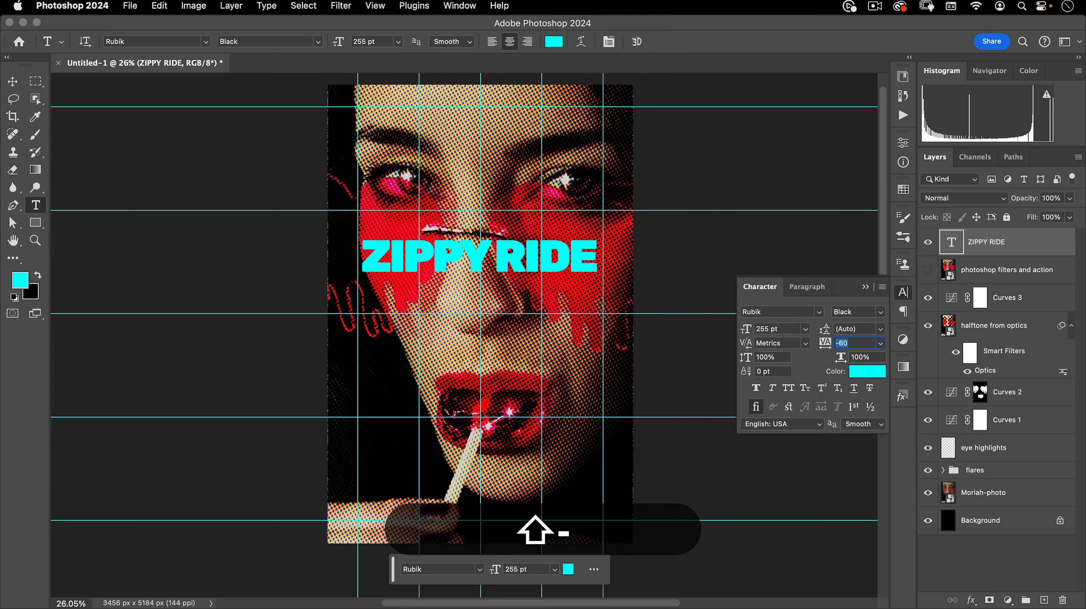
text(-20)
key(shift+Tab)
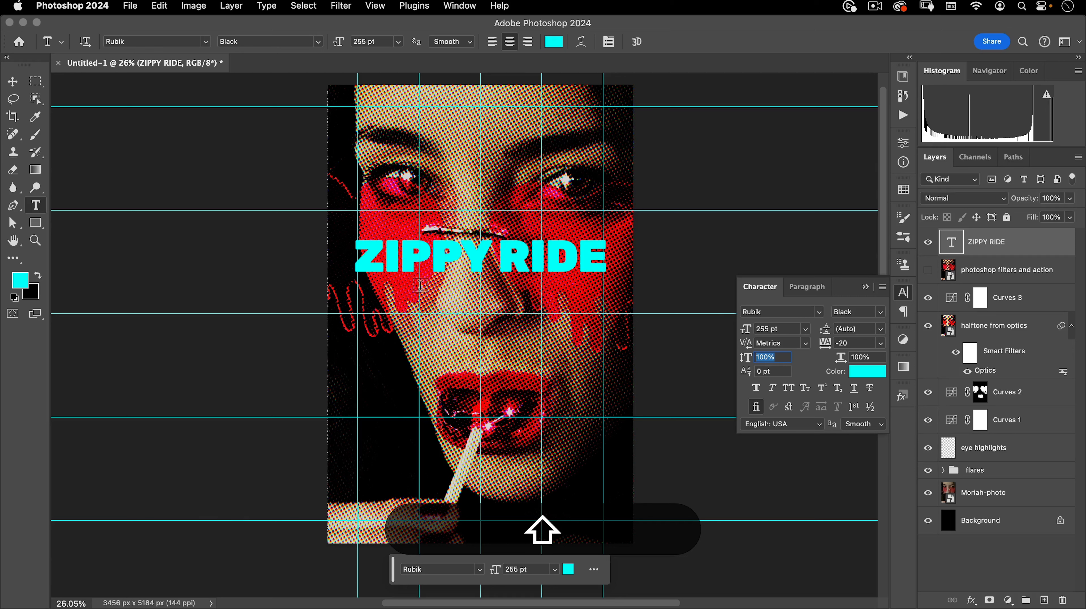
click(12, 81)
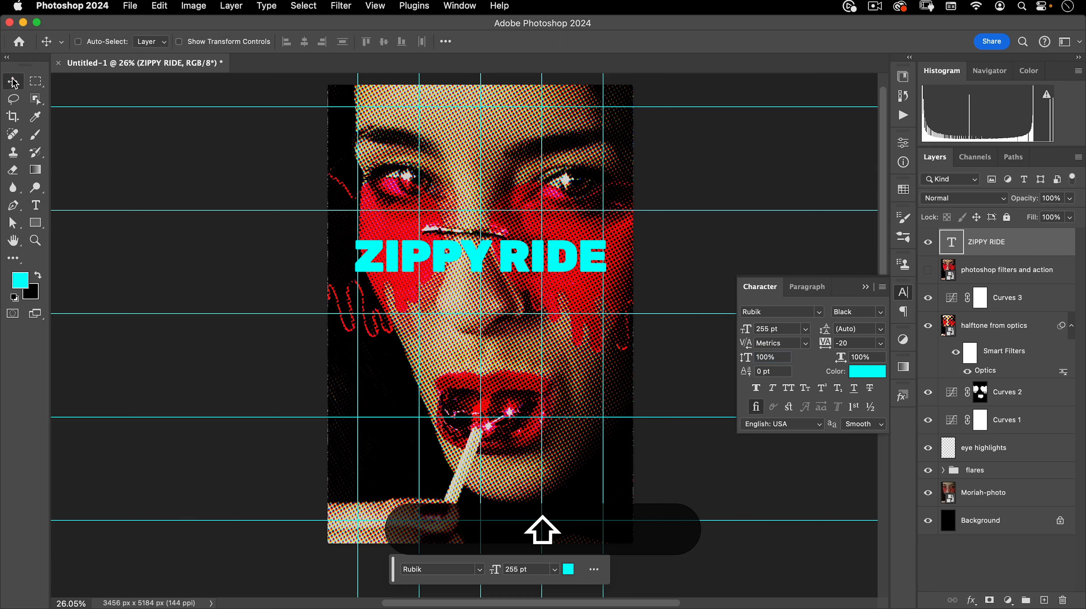
click(903, 292)
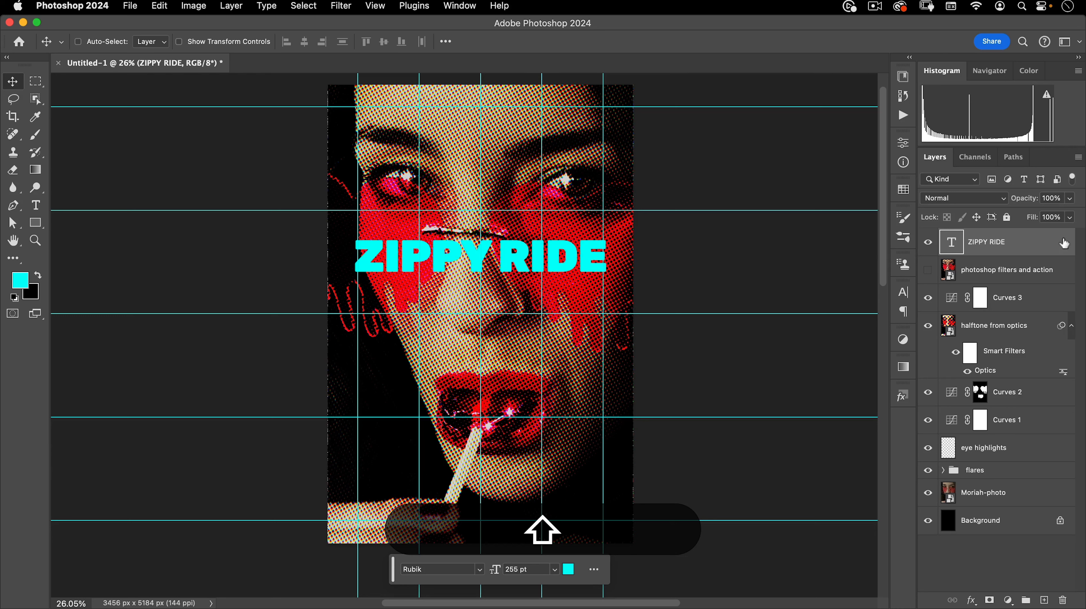
Step: In ZIPPY RIDE's Layer Style, split the Underlying Layer Blend If black slider to 0/5
double_click(1059, 249)
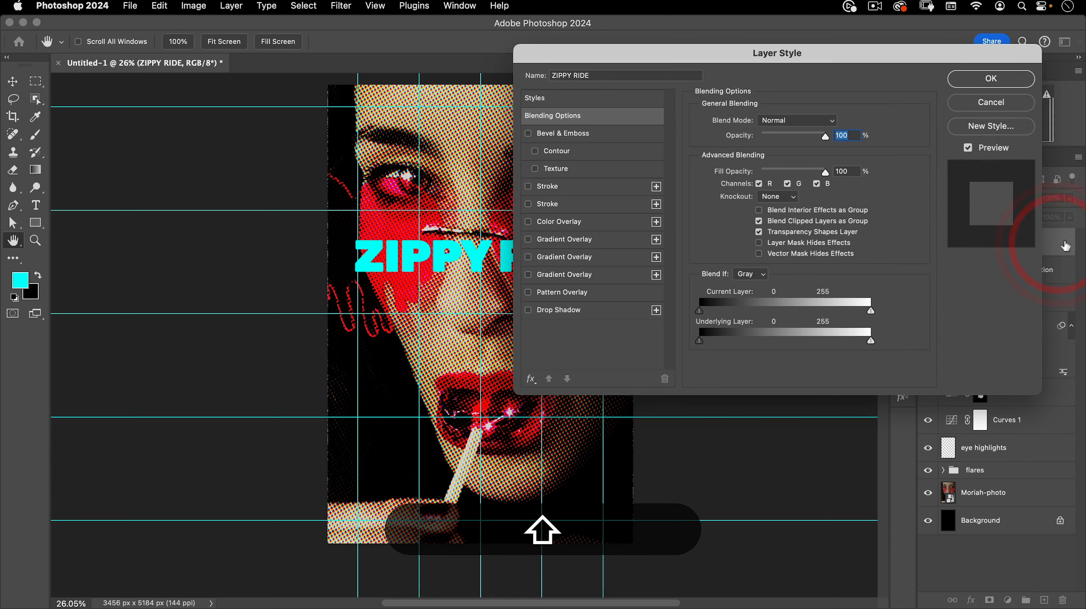
drag(834, 63, 788, 128)
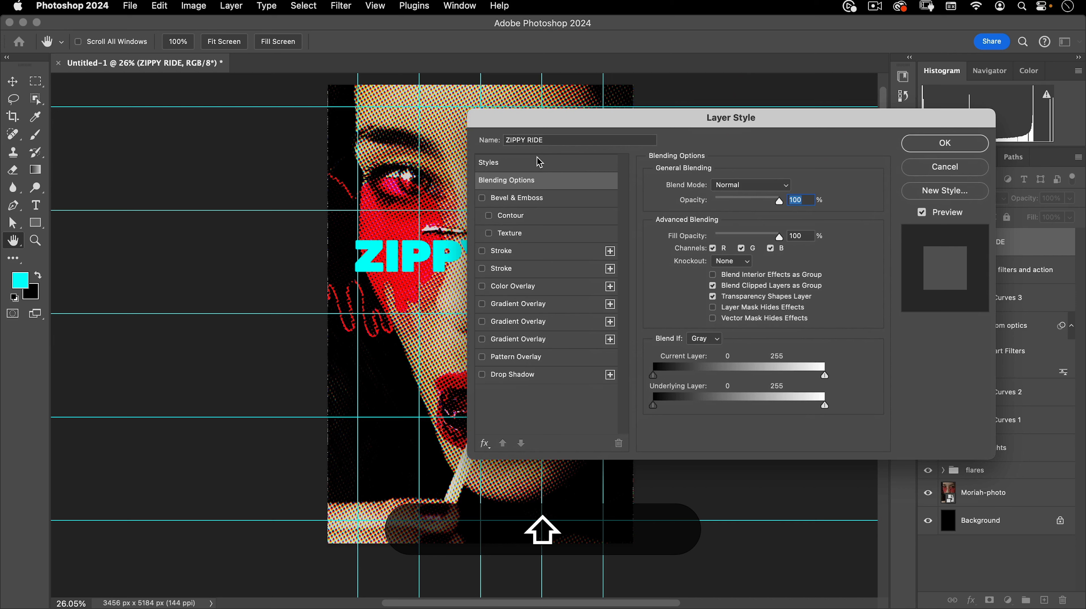
drag(558, 128, 617, 76)
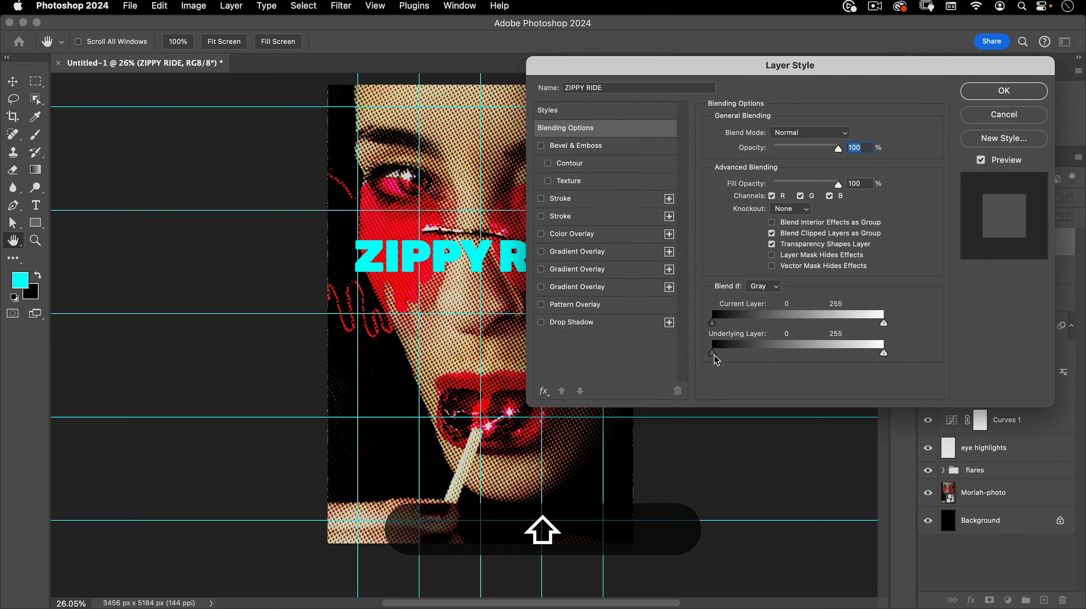
mouse_move(714, 355)
mouse_down()
mouse_move(744, 353)
mouse_move(696, 353)
mouse_move(716, 353)
mouse_up()
key(alt)
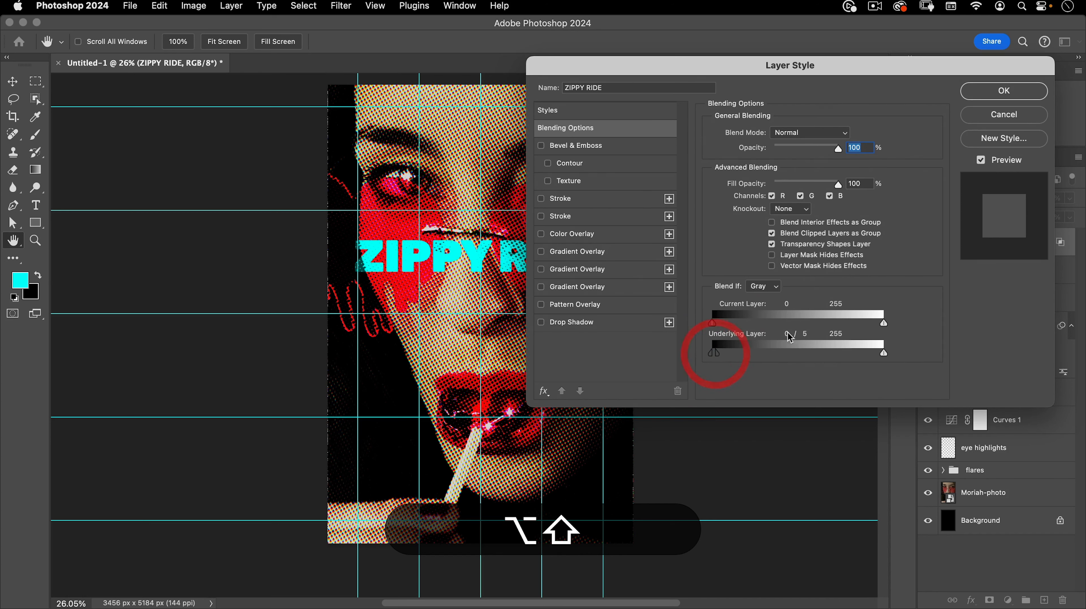
click(812, 335)
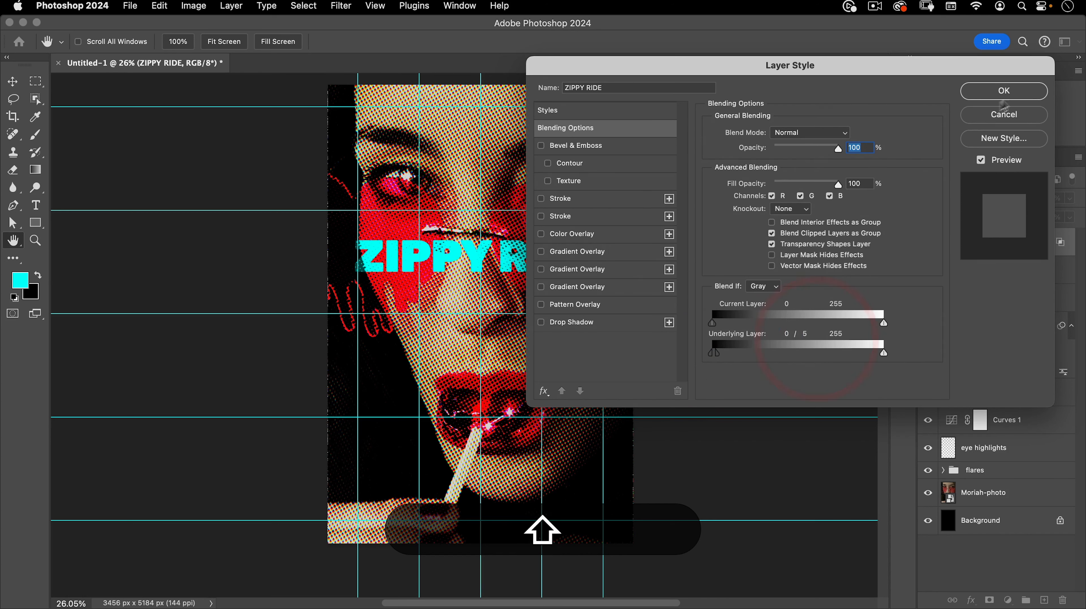
click(1004, 90)
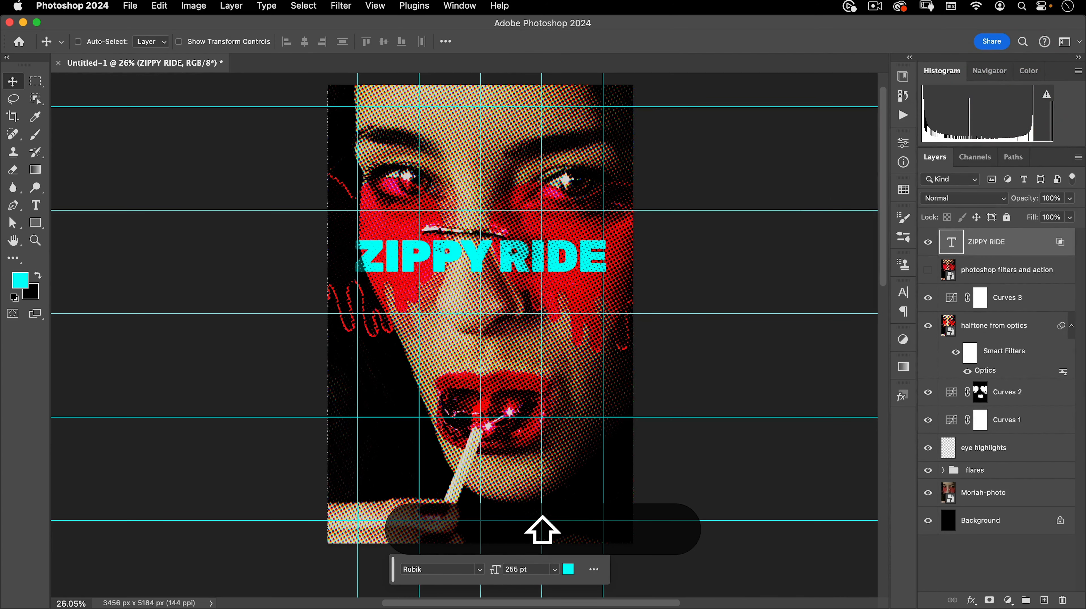
Step: Type the director credit line 'a [director's name] Film' above the title
drag(466, 263, 465, 297)
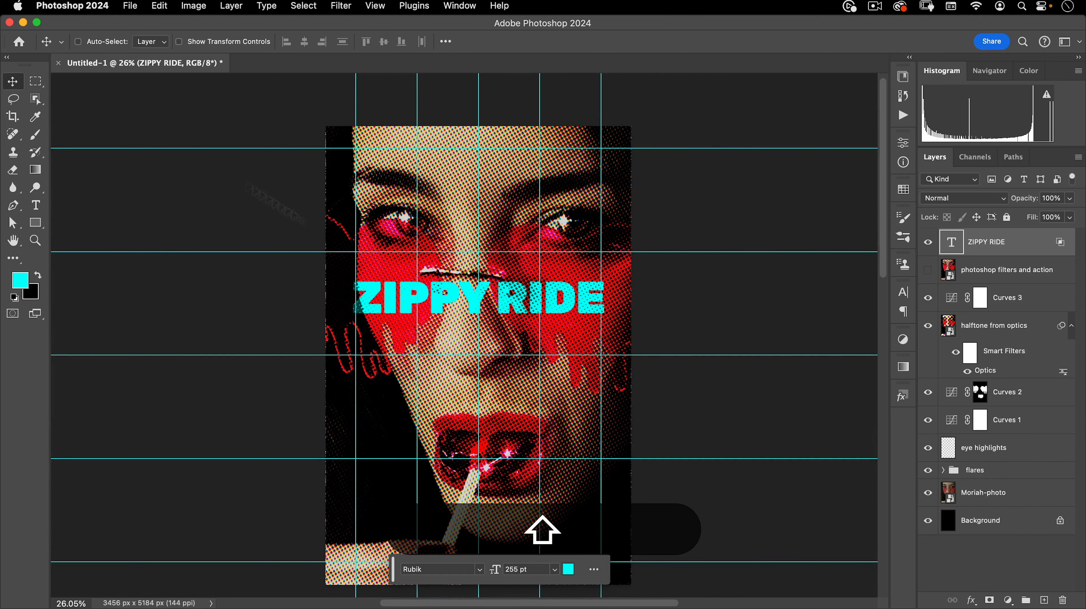
key(shift+t)
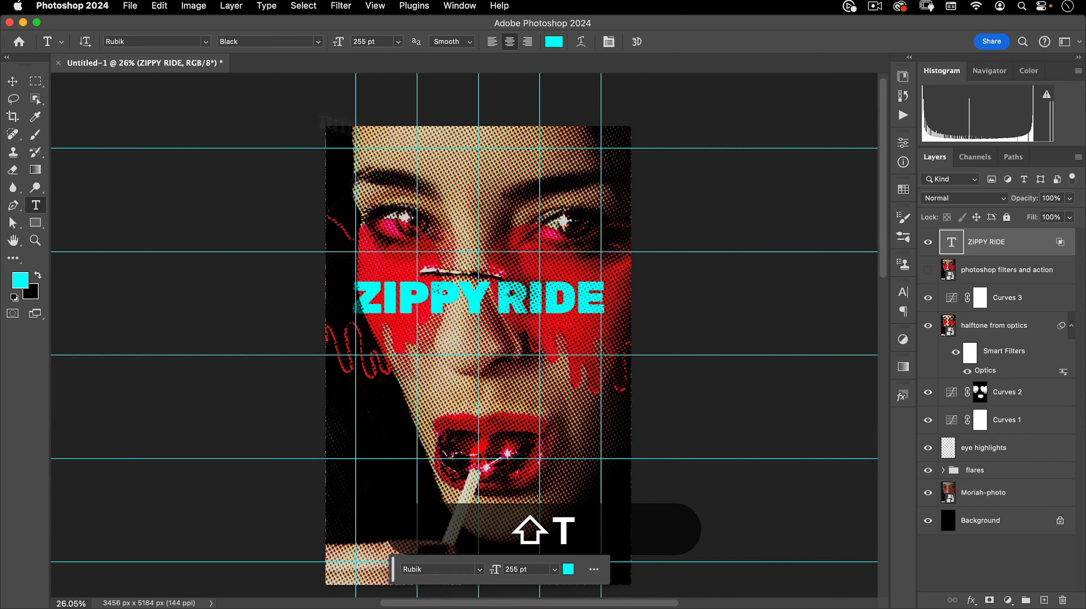
click(478, 233)
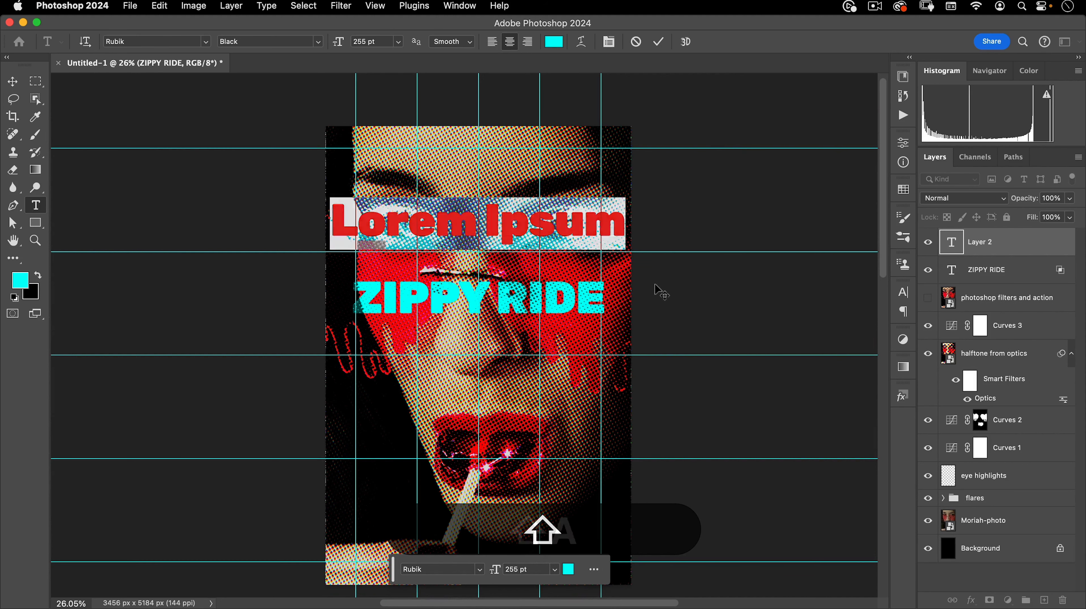
text(aR)
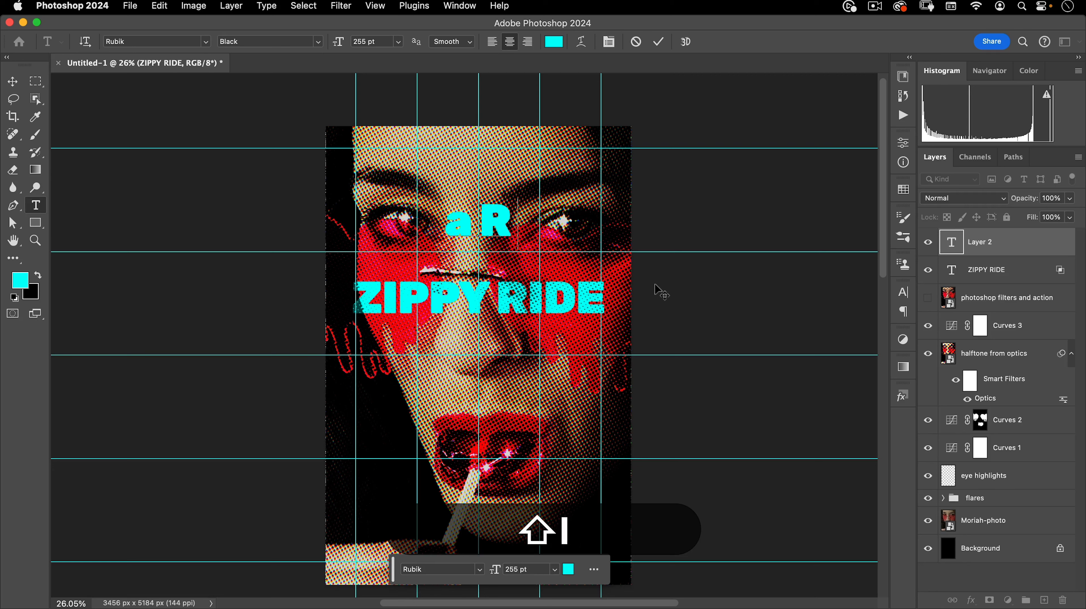
text(ikard Rodin Film)
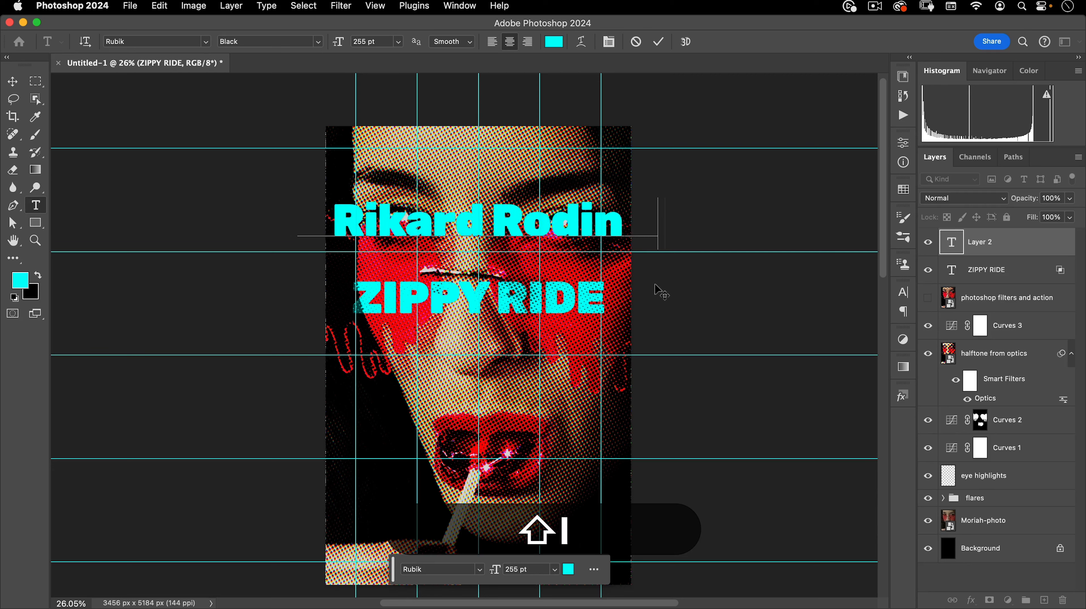
key(super+a)
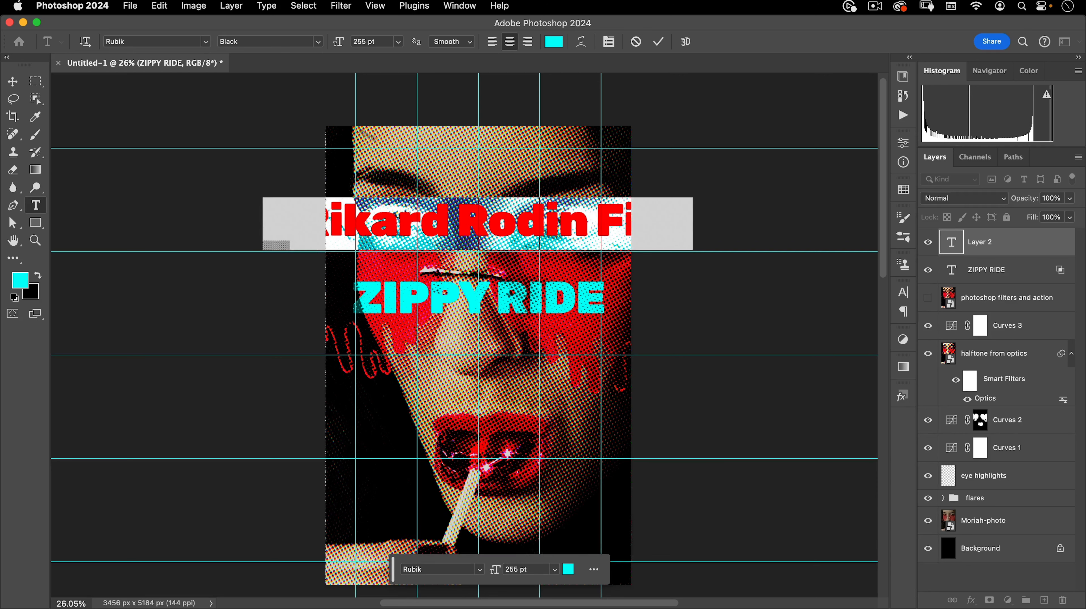
Step: Make the credit line 69 pt Bold in white
click(381, 41)
text(69)
key(Tab)
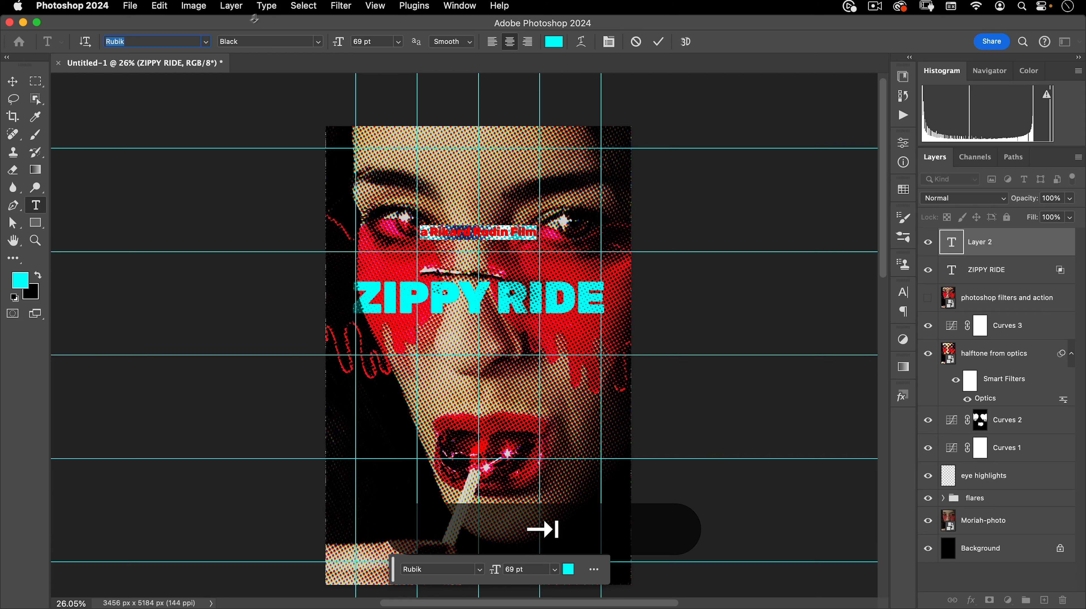
click(321, 40)
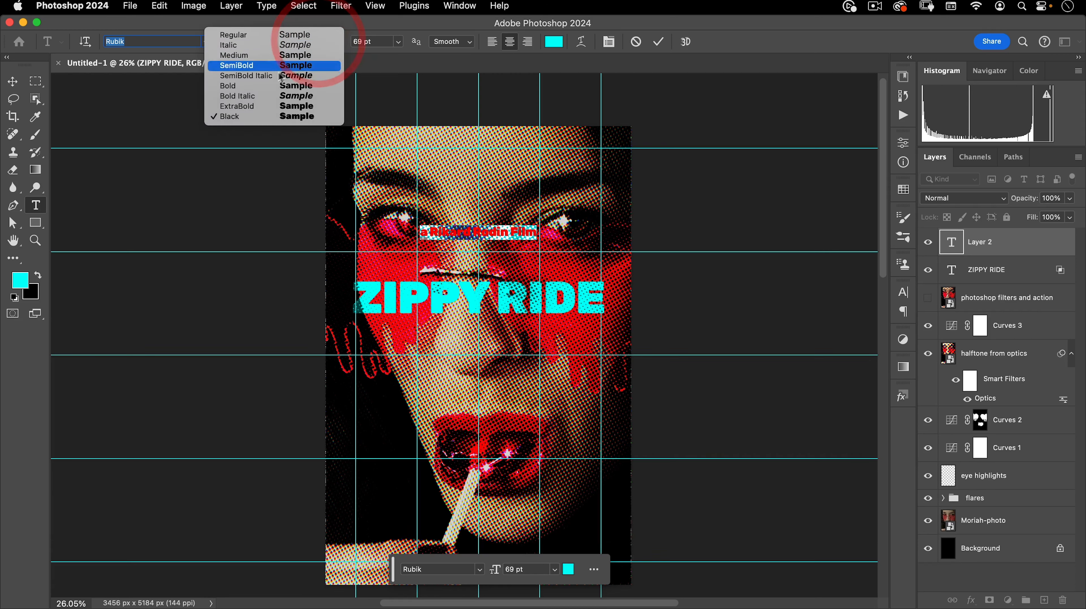
click(261, 87)
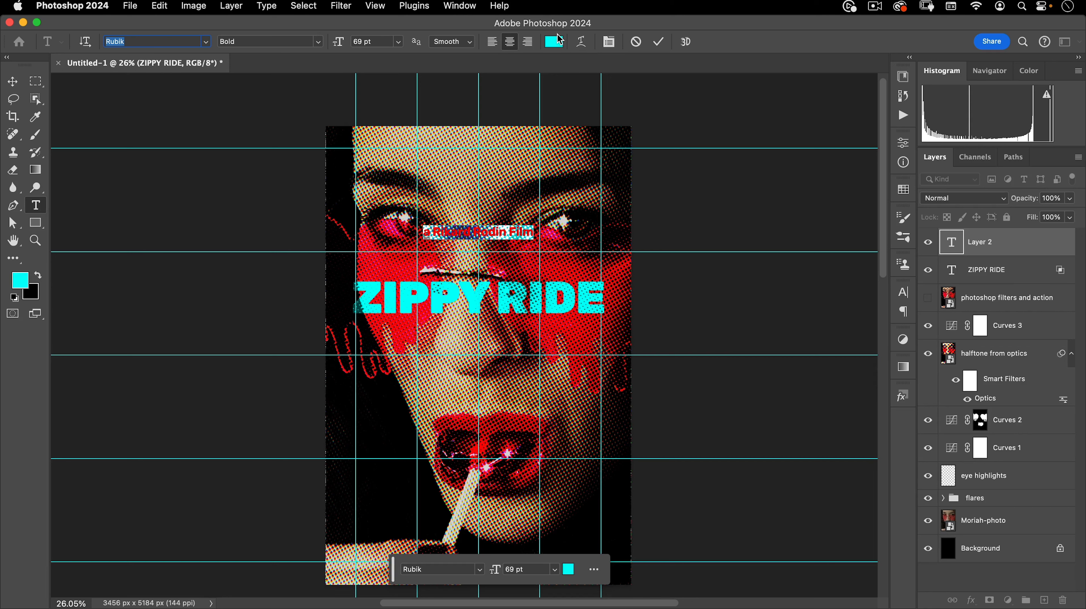
click(553, 41)
click(108, 64)
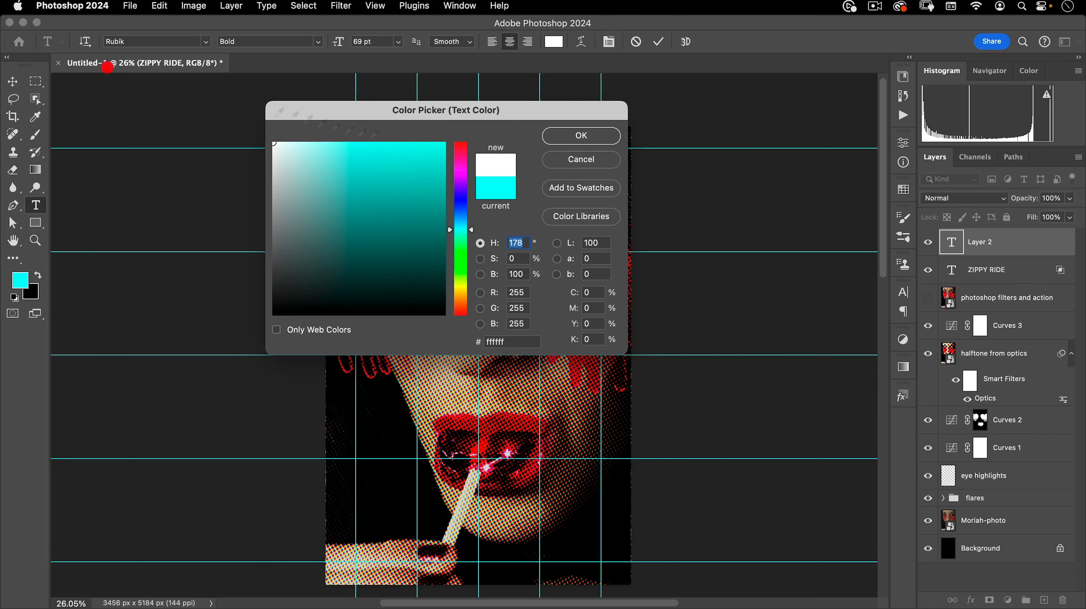
click(581, 135)
click(12, 81)
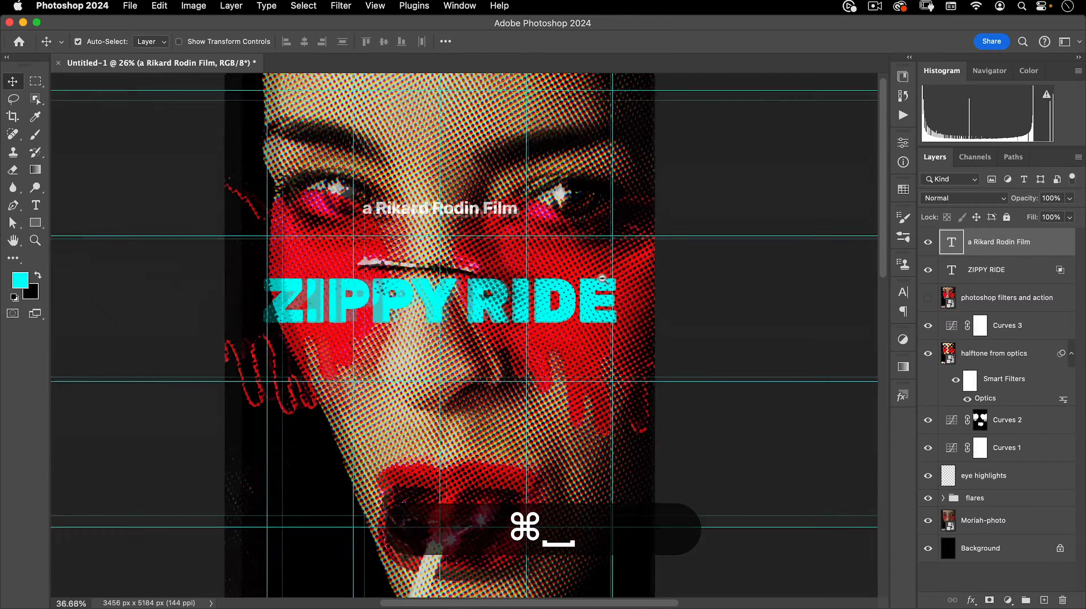
super+click(589, 279)
Step: Move the credit line down toward the title and nudge both title lines into position
drag(469, 187, 477, 251)
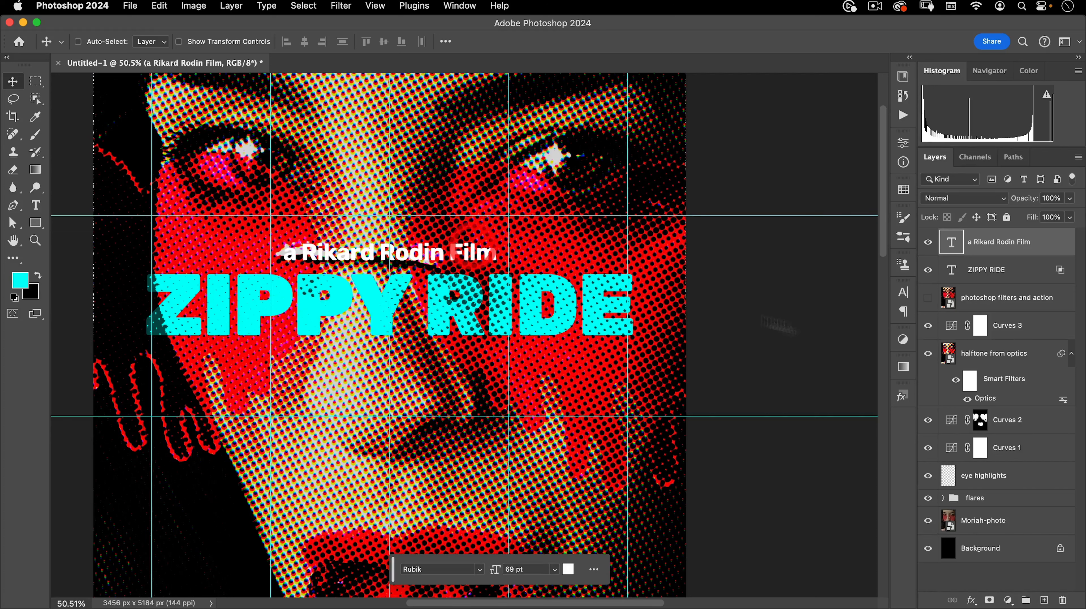
shift+click(1012, 271)
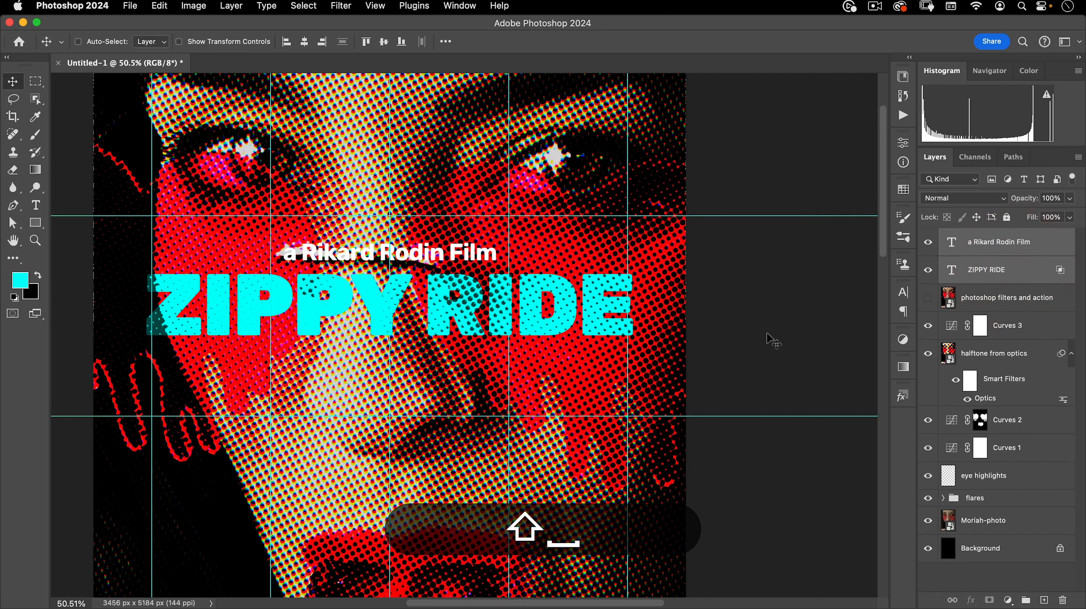
key(shift+Down)
key(shift+Down)
key(shift+Down)
key(shift+Down)
key(shift+Down)
key(shift+Down)
key(shift+Down)
key(shift+Down)
key(shift+Down)
key(shift+Up)
key(shift+Up)
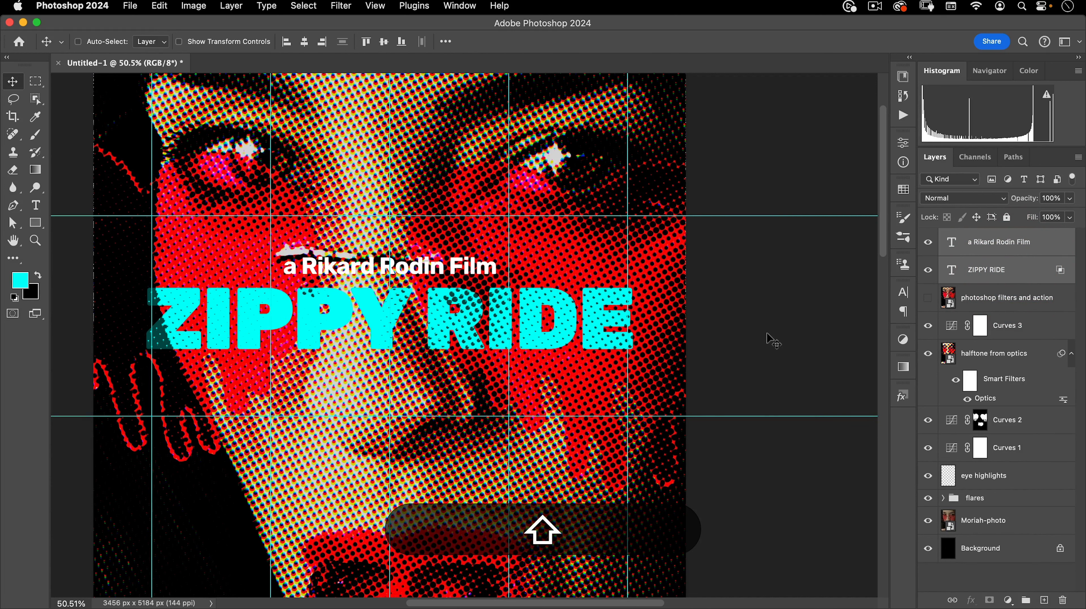
key(shift+Down)
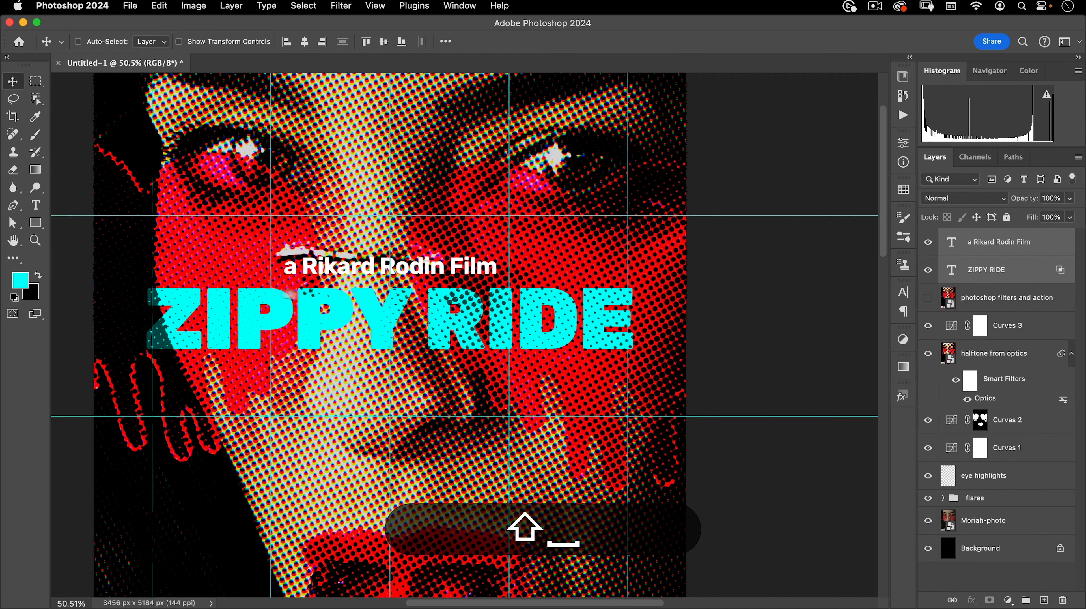
Step: Zoom in on the credit line and add an empty layer above ZIPPY RIDE
drag(262, 293, 393, 287)
key(super+plus)
drag(549, 256, 577, 252)
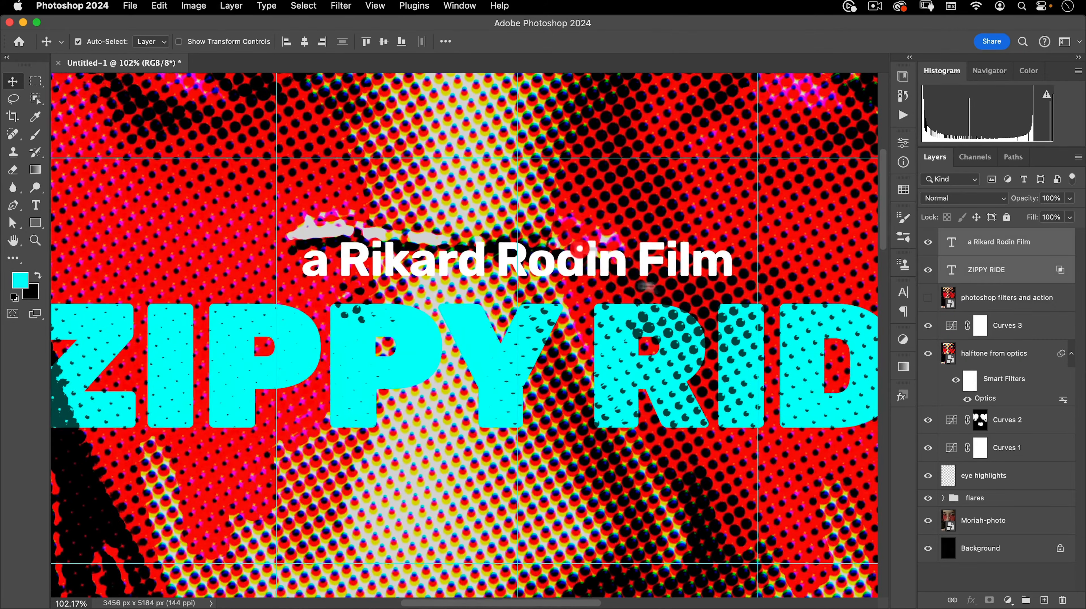
click(977, 271)
click(1044, 599)
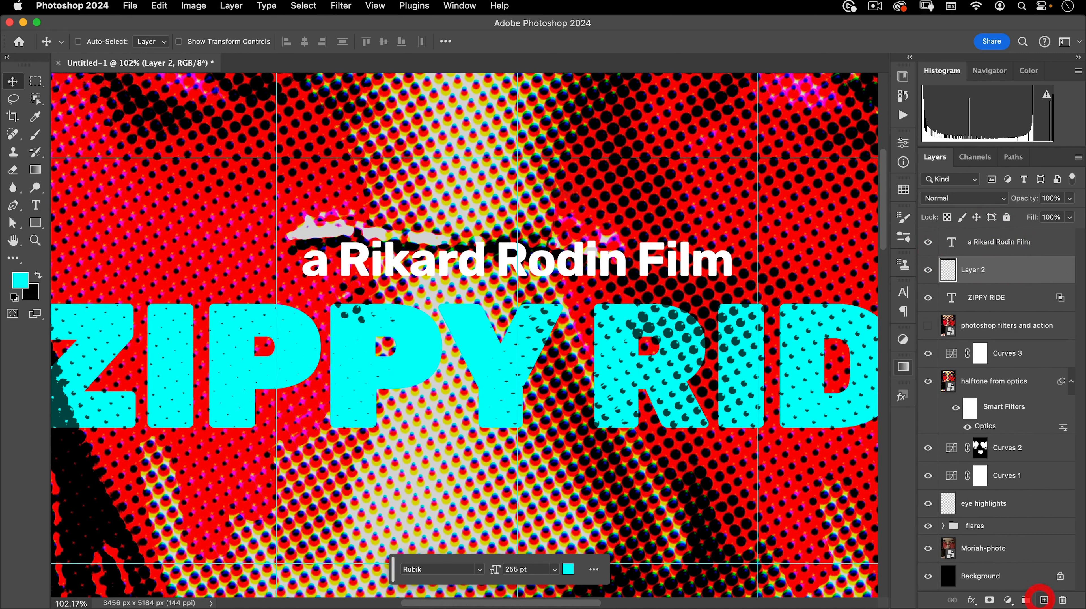
Step: Draw a rectangular marquee around the credit line
click(41, 85)
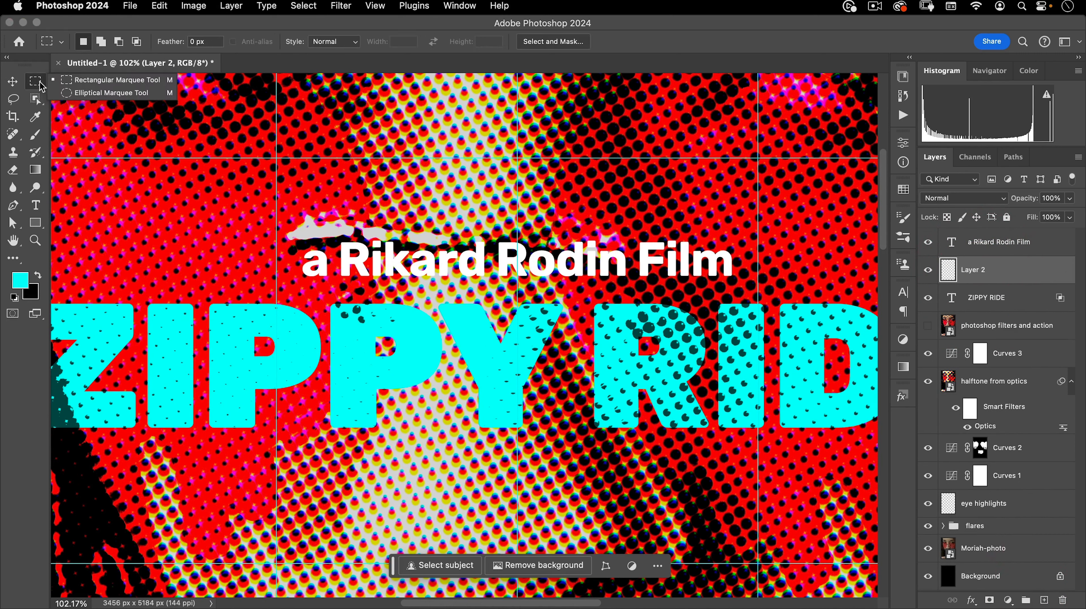
click(64, 80)
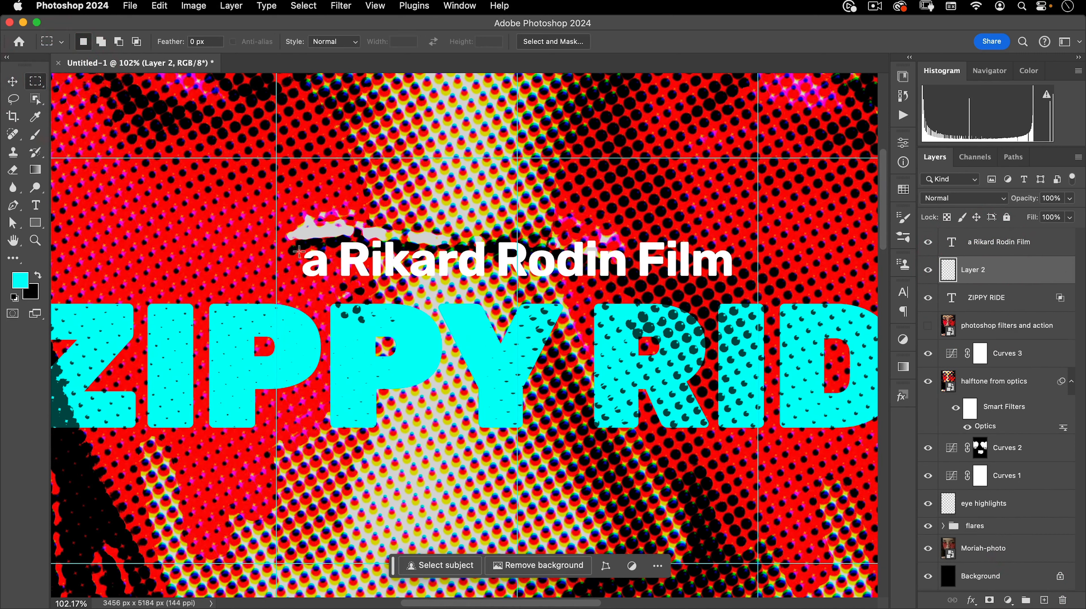
drag(300, 251, 435, 273)
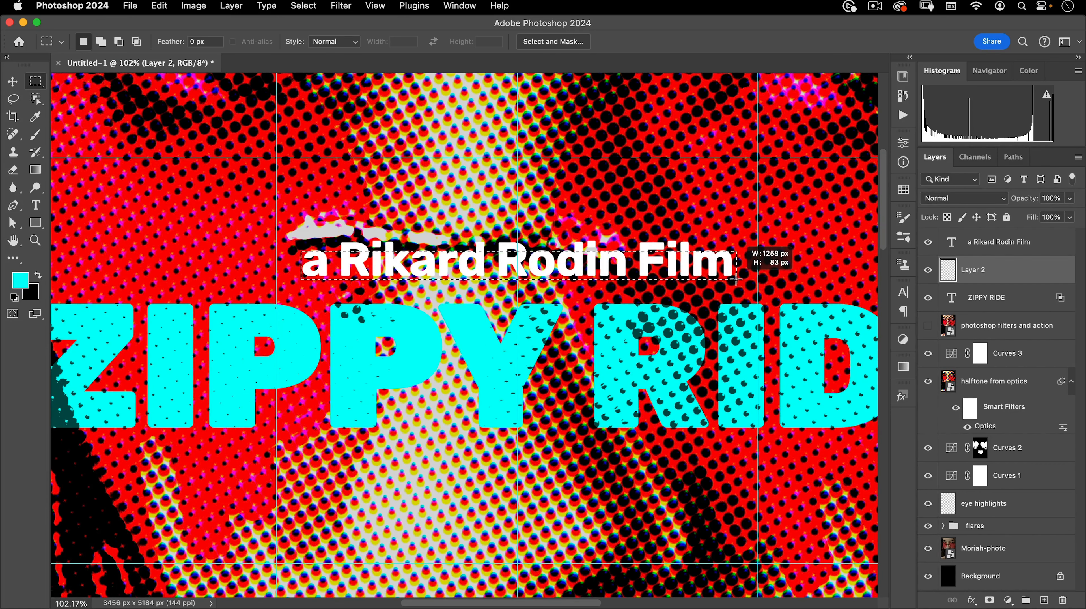
drag(736, 280, 736, 279)
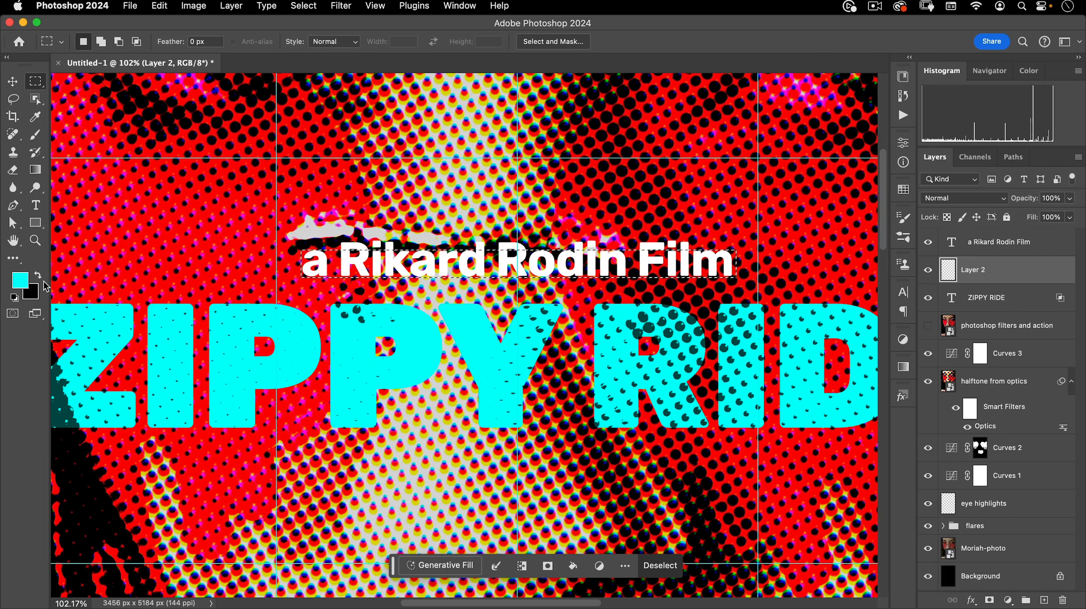
Step: Sample the portrait's red and fill the selection with it on Layer 2
key(alt)
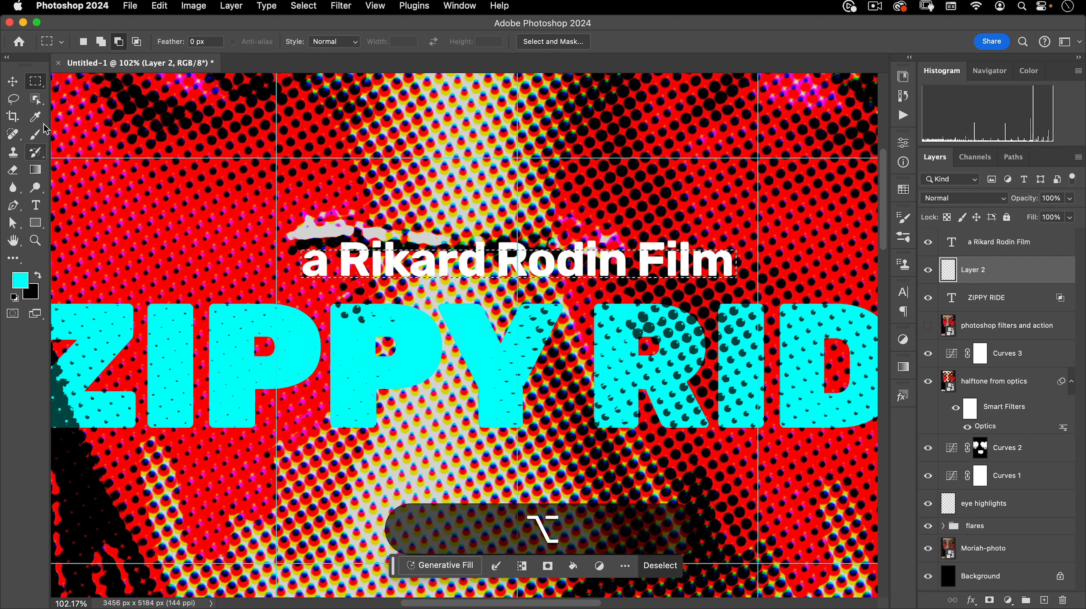
click(35, 116)
click(91, 230)
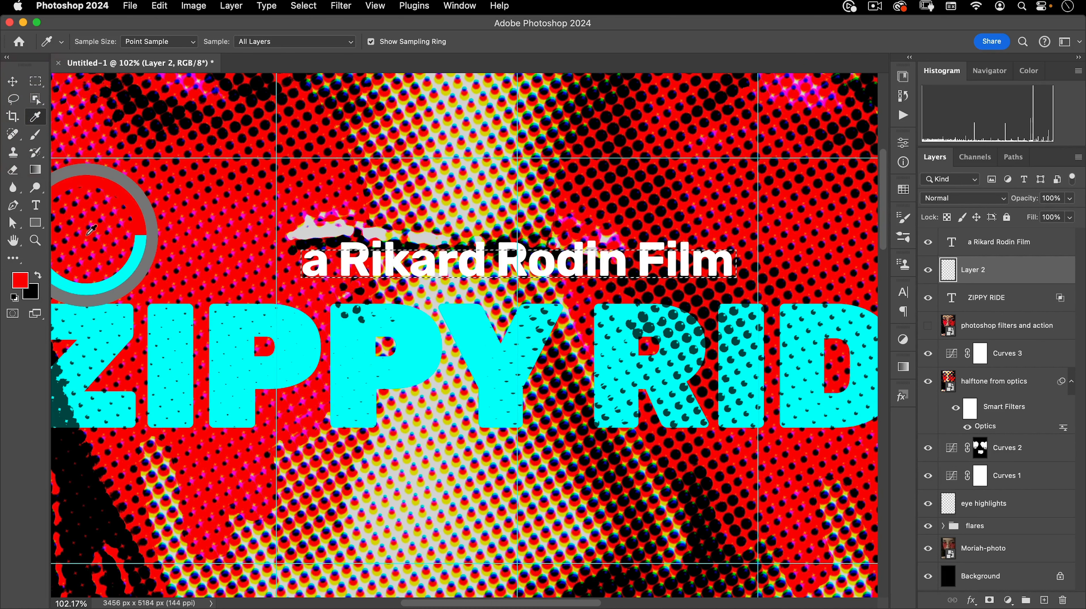
key(alt+BackSpace)
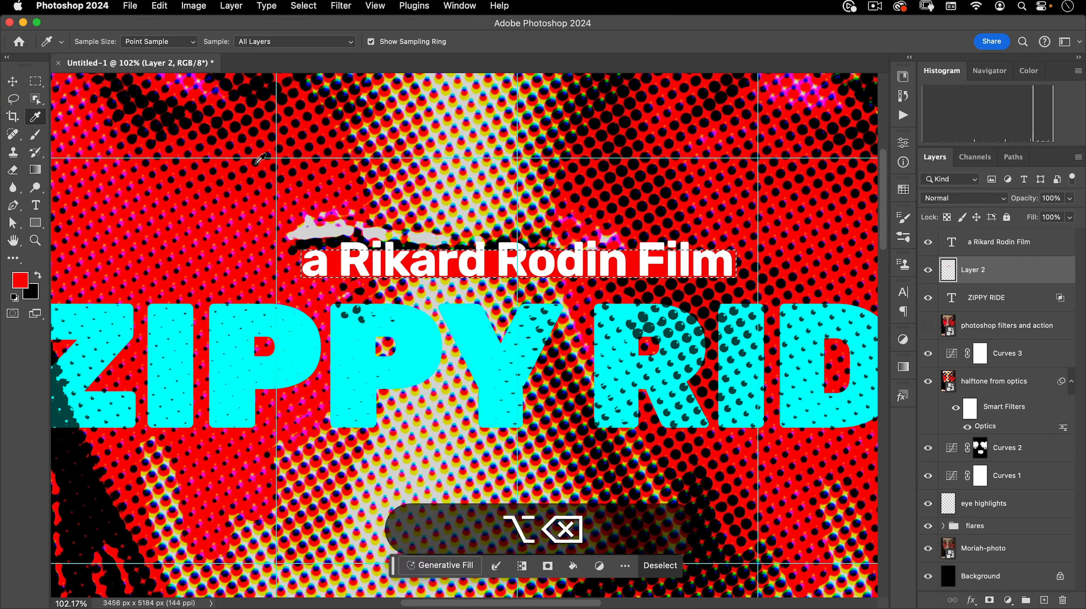
key(alt+super+BackSpace)
key(super+v)
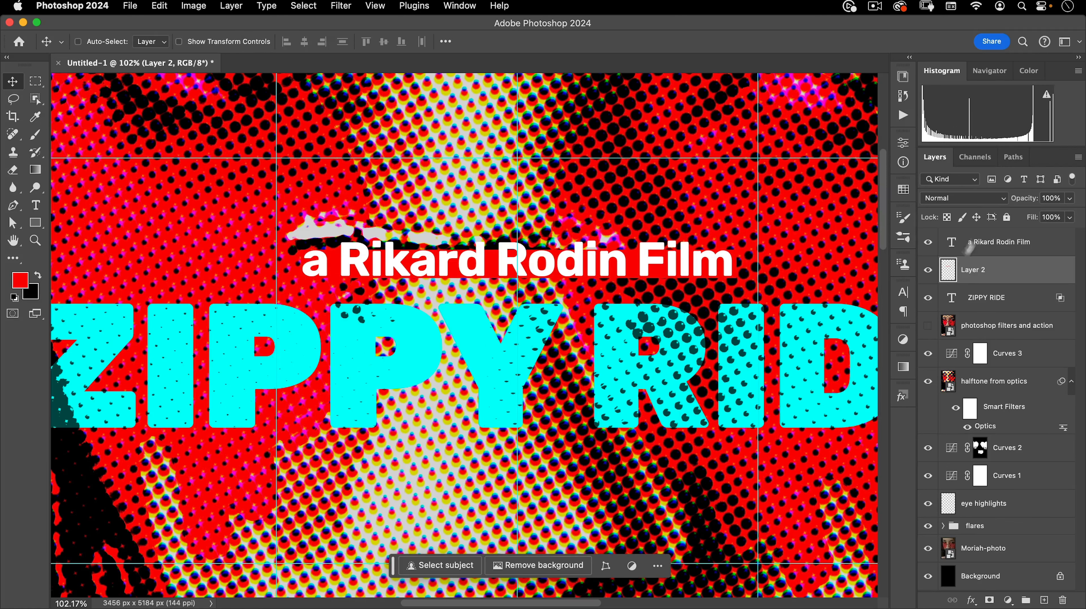
Step: Set the red bar's blend mode to Darken
click(973, 200)
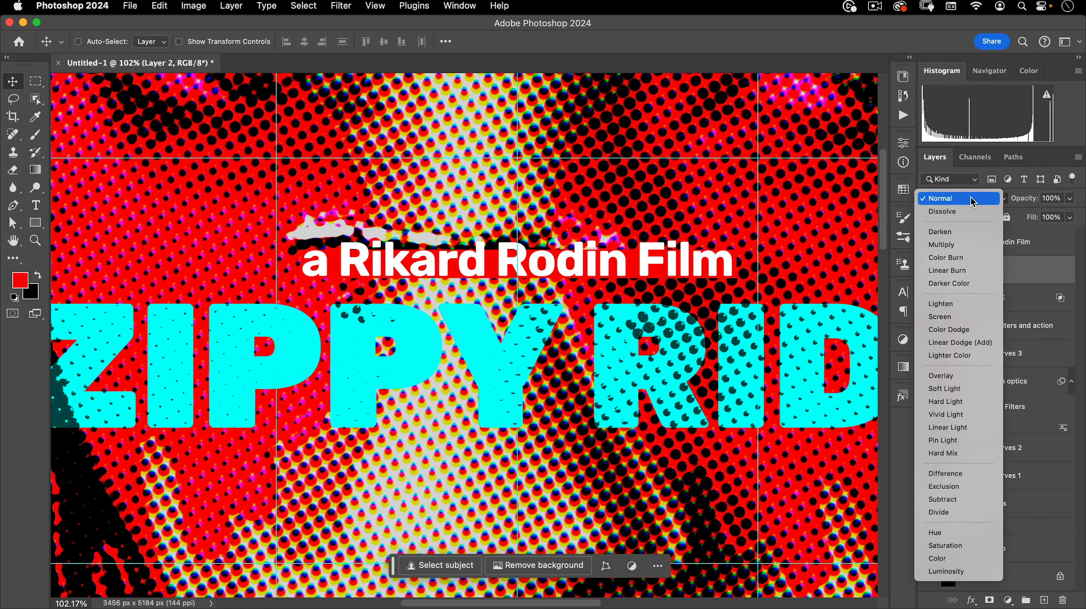
click(966, 231)
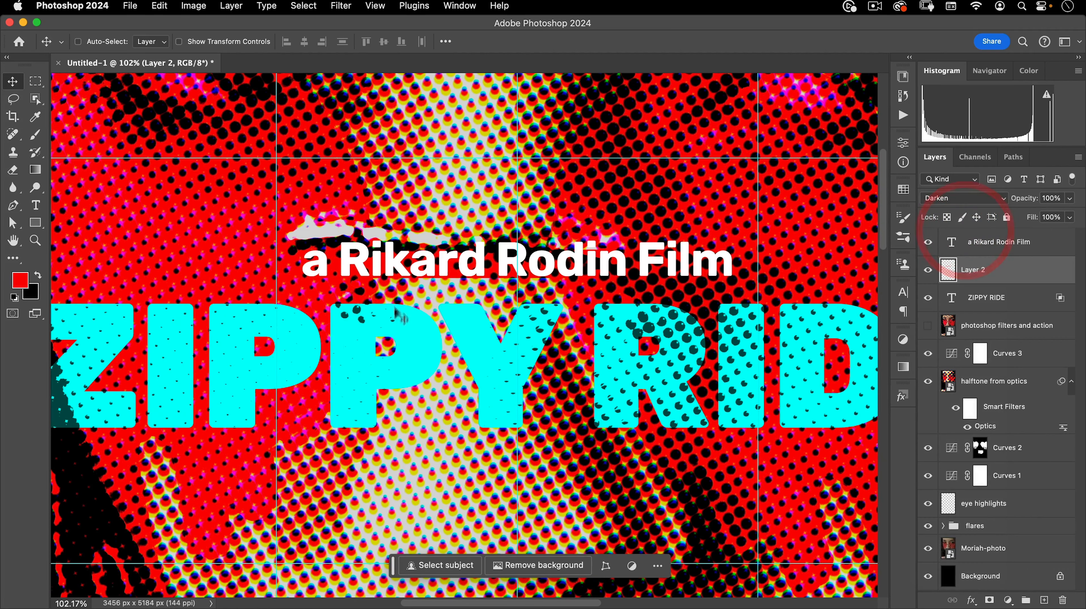
key(super+space)
drag(361, 267, 331, 310)
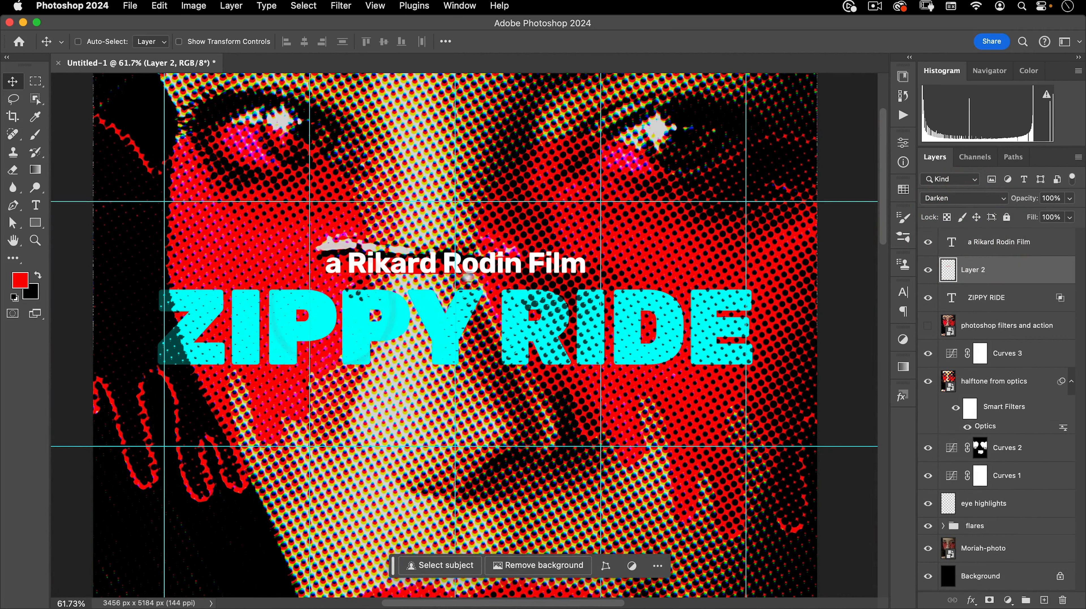
key(super+space)
drag(472, 280, 526, 291)
key(space)
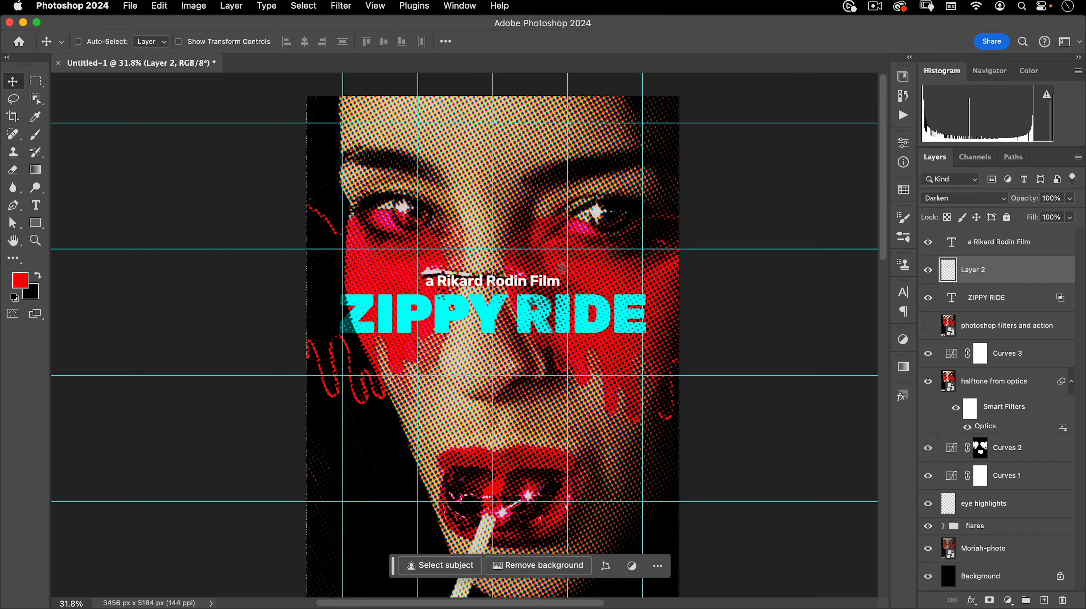
key(space)
drag(536, 284, 507, 290)
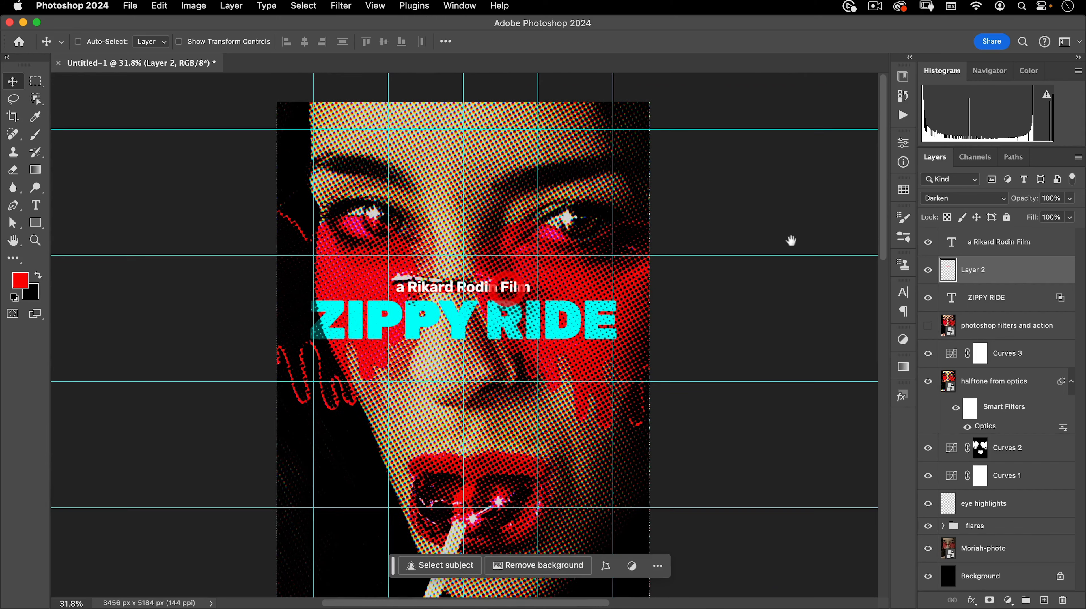
Step: Rename Layer 2 to 'red block'
shift+click(991, 243)
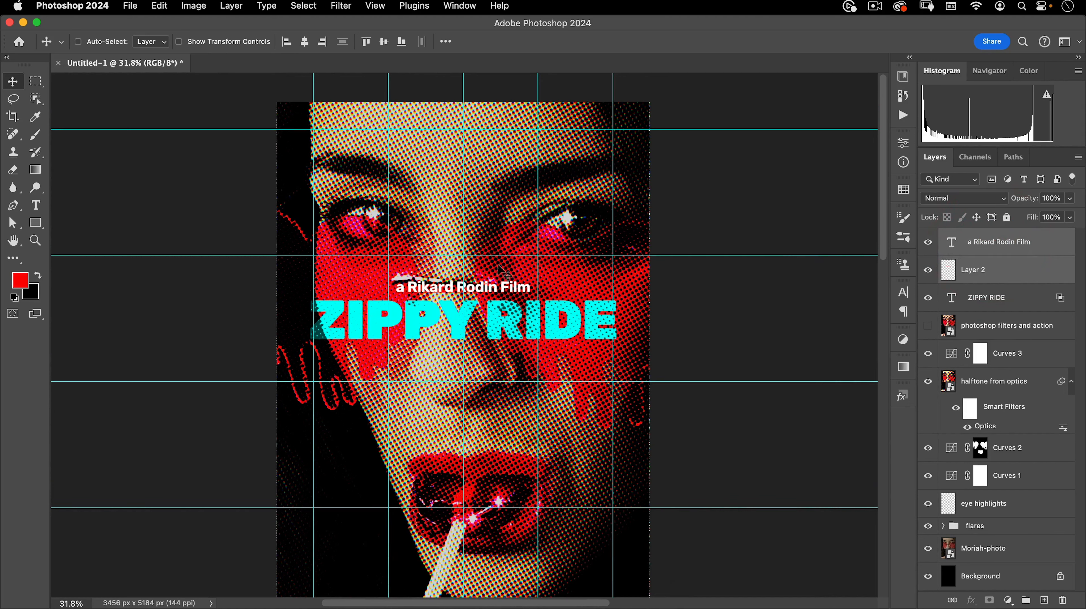
double_click(971, 271)
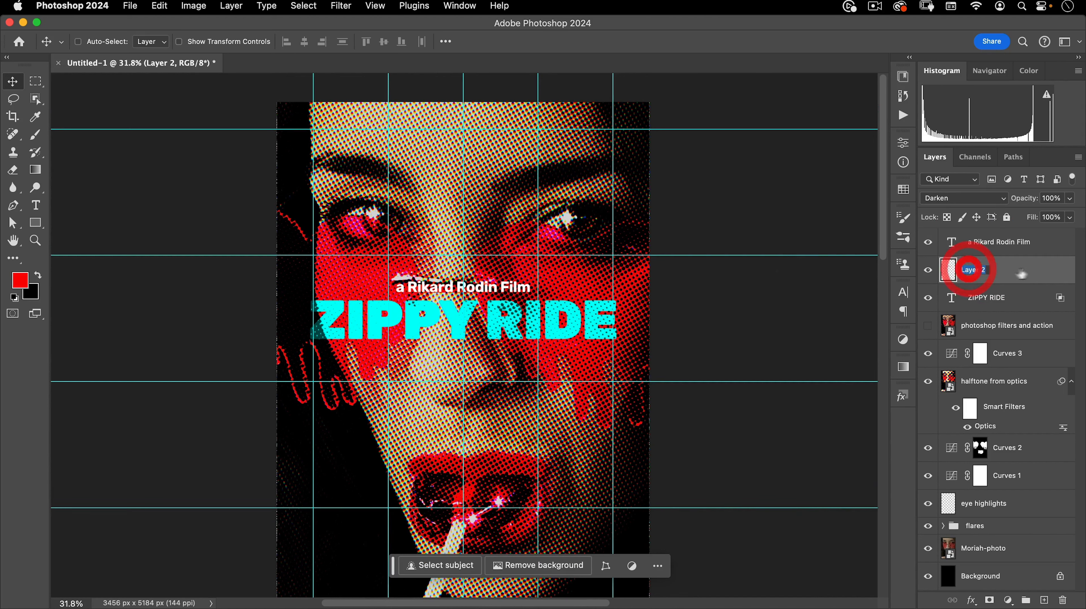
text(red block)
key(Return)
Step: Duplicate the red block and credit line upward toward the poster's top
shift+click(1015, 245)
drag(501, 273, 478, 241)
key(space)
key(super+plus)
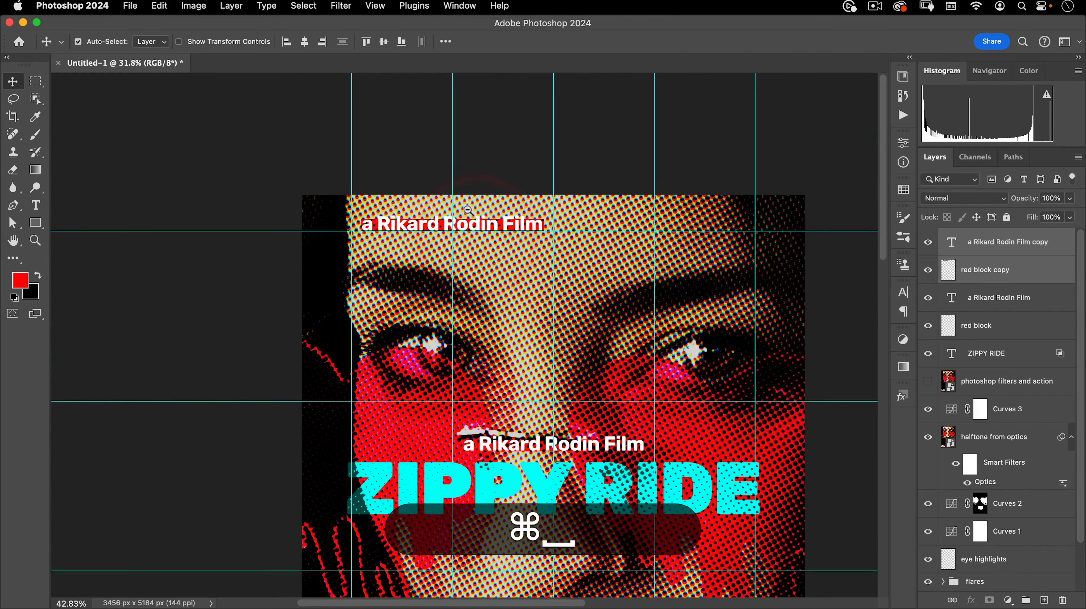
Step: Retype the copied credit as the actor's name at 60 pt and center it on its red block
key(t)
click(461, 215)
key(super+a)
text(C)
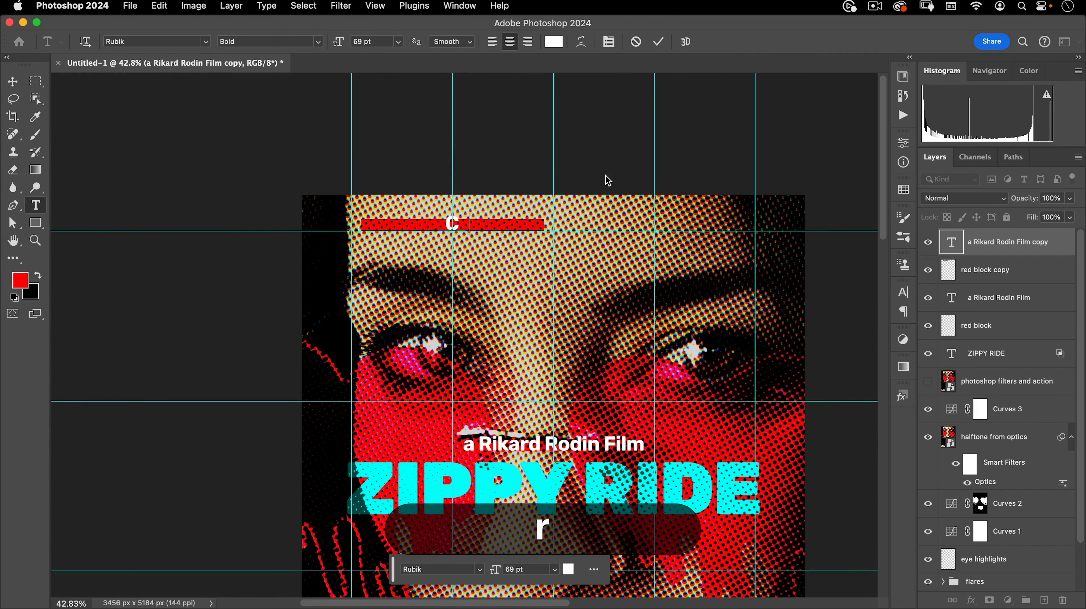
text(hristian)
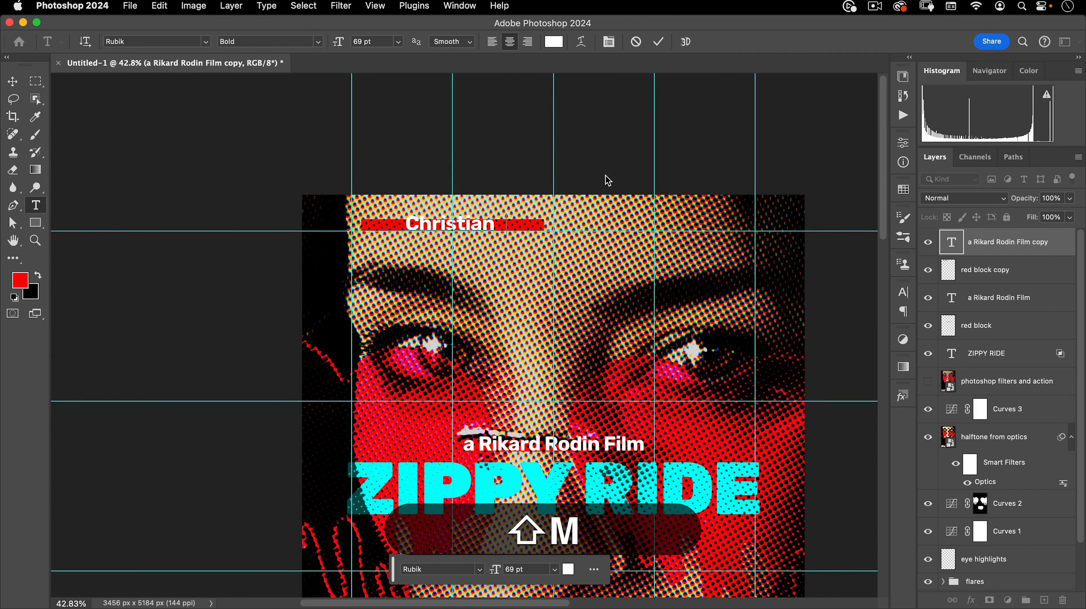
text( Marchant)
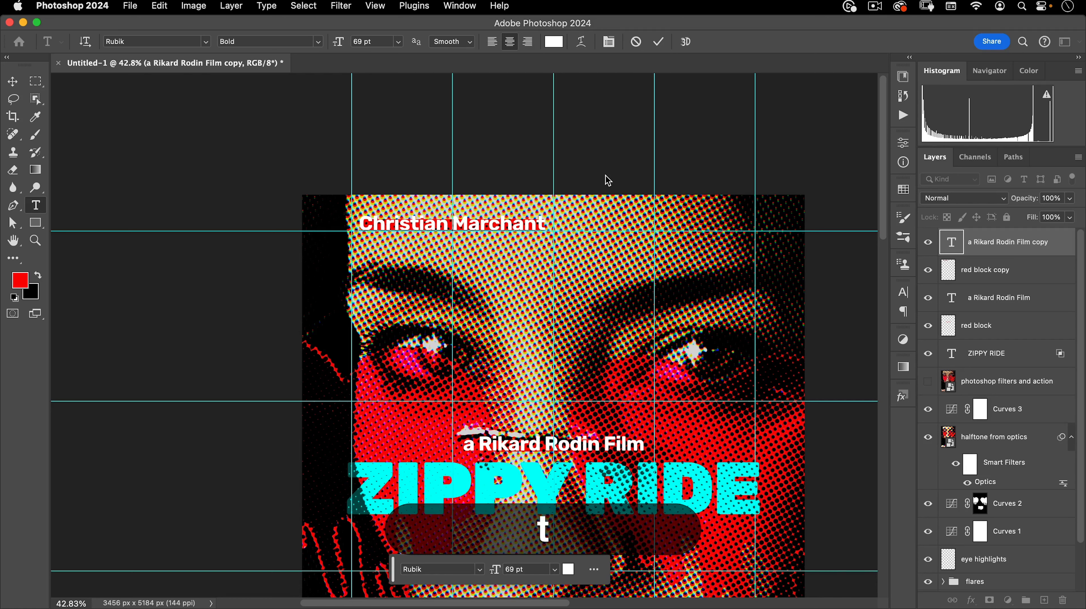
key(super+a)
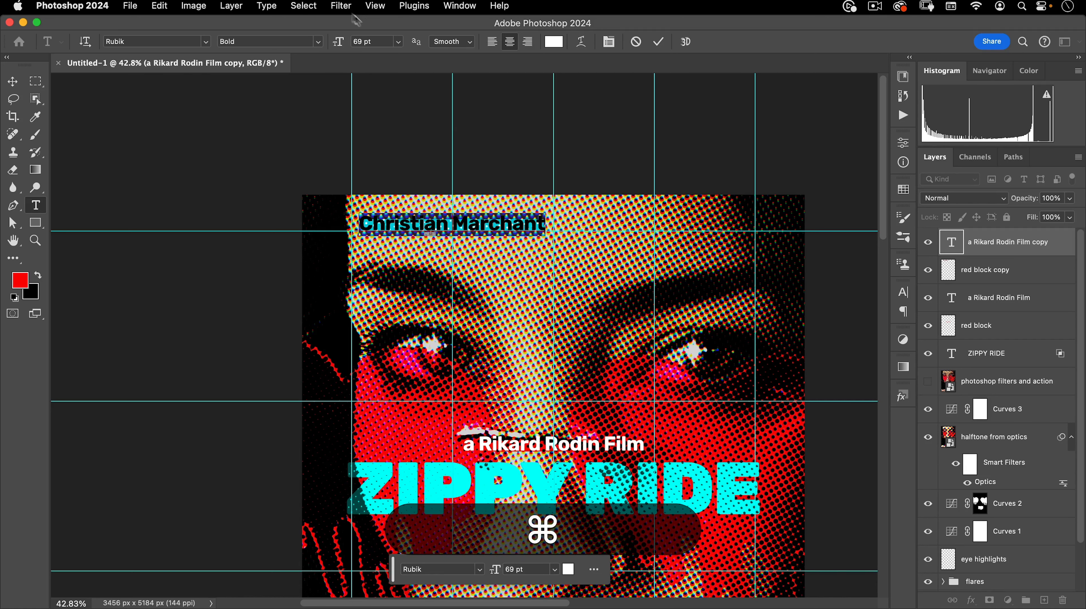
click(375, 41)
click(319, 46)
text(60)
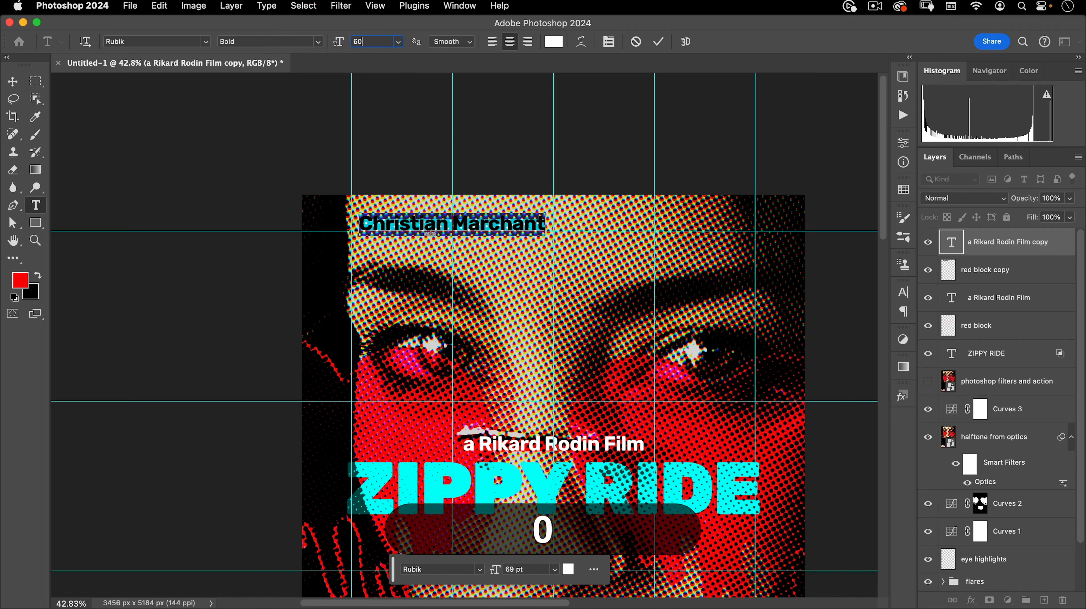
key(Tab)
click(14, 78)
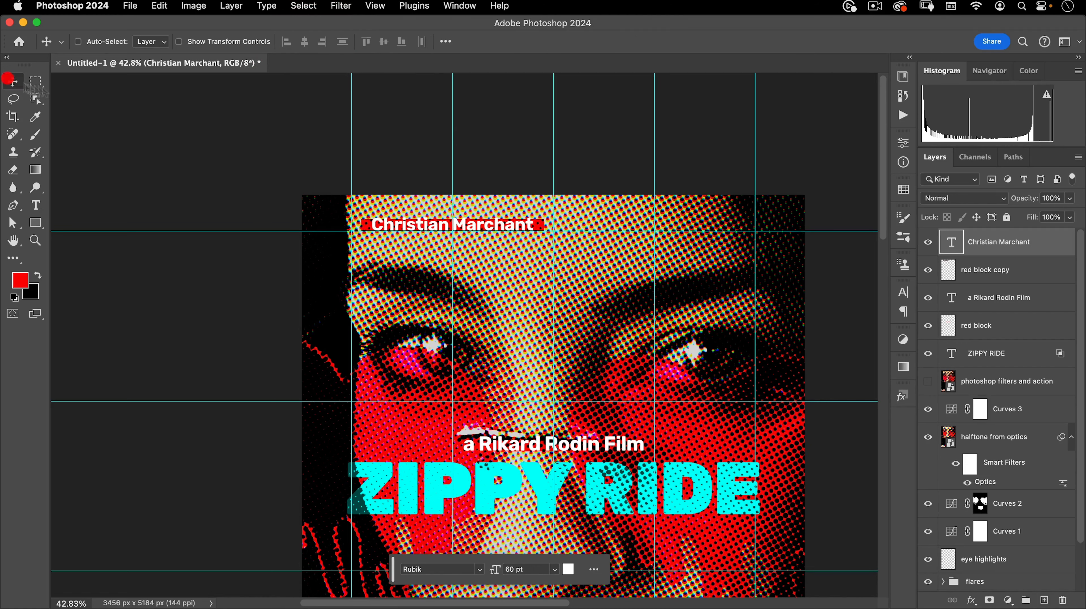
key(space)
drag(468, 209, 567, 165)
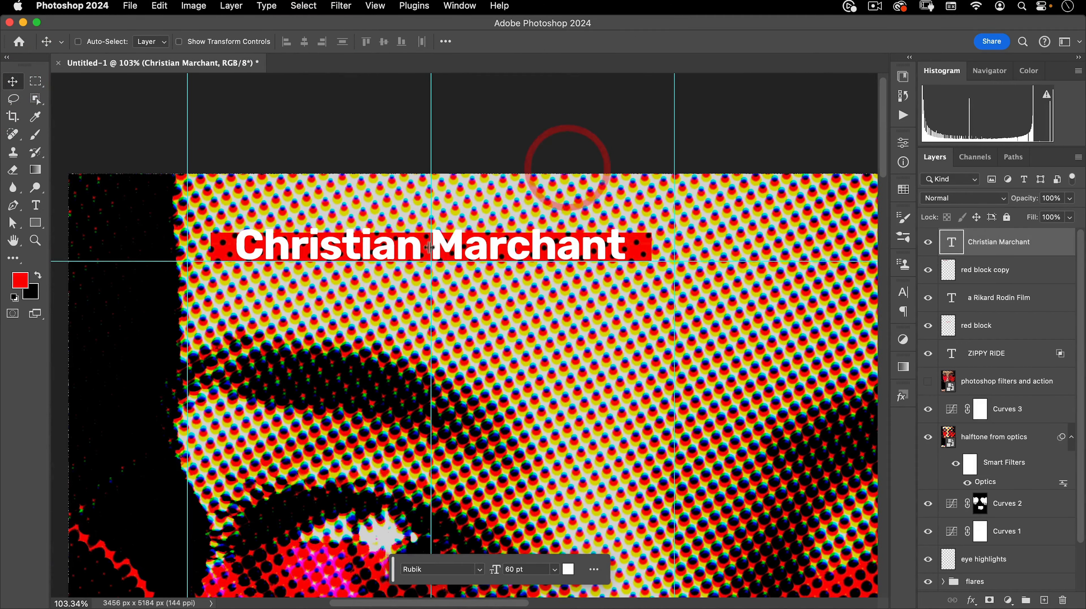
mouse_move(466, 258)
mouse_down()
mouse_move(478, 255)
mouse_move(465, 256)
mouse_up()
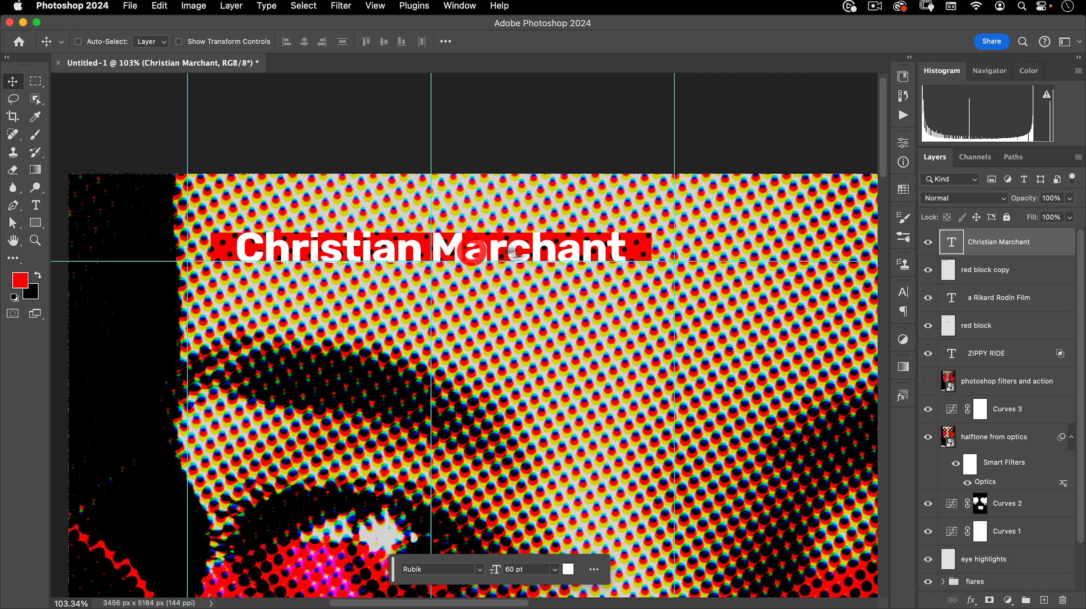
Step: Scale the copied red block to about 89% by 77% and nudge it down slightly
click(986, 273)
key(super+t)
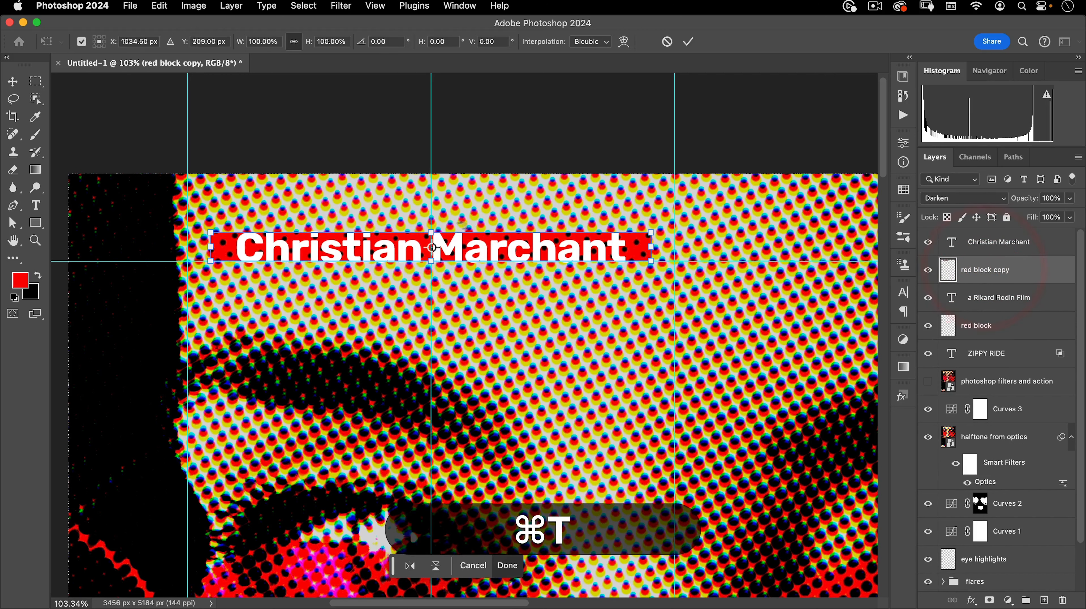
drag(429, 232, 431, 237)
drag(599, 249, 625, 250)
drag(262, 250, 235, 249)
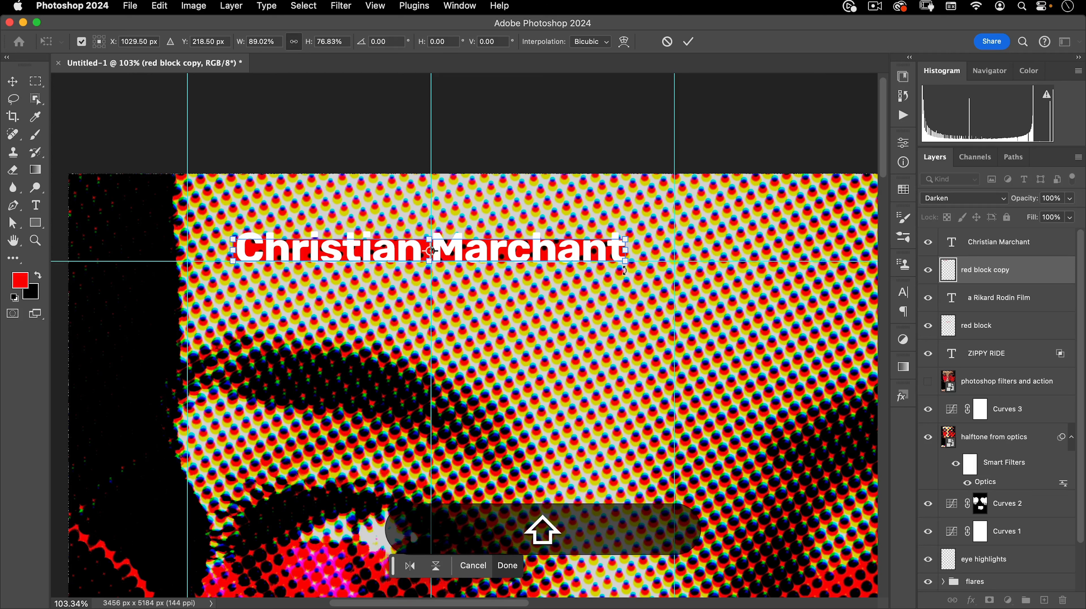
key(shift+Down)
key(Return)
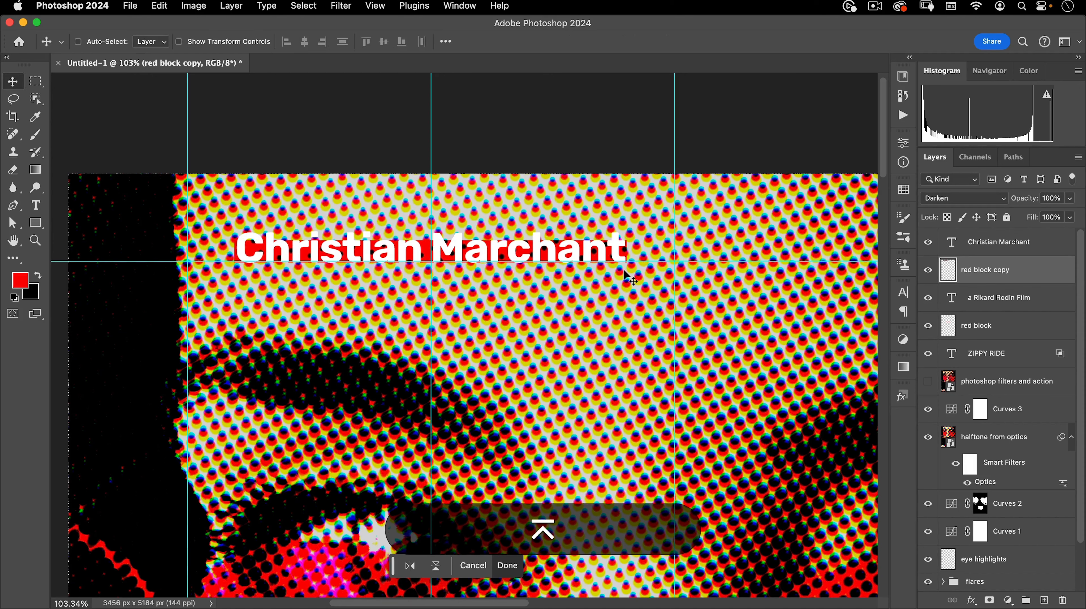
drag(385, 296, 352, 347)
drag(535, 337, 480, 307)
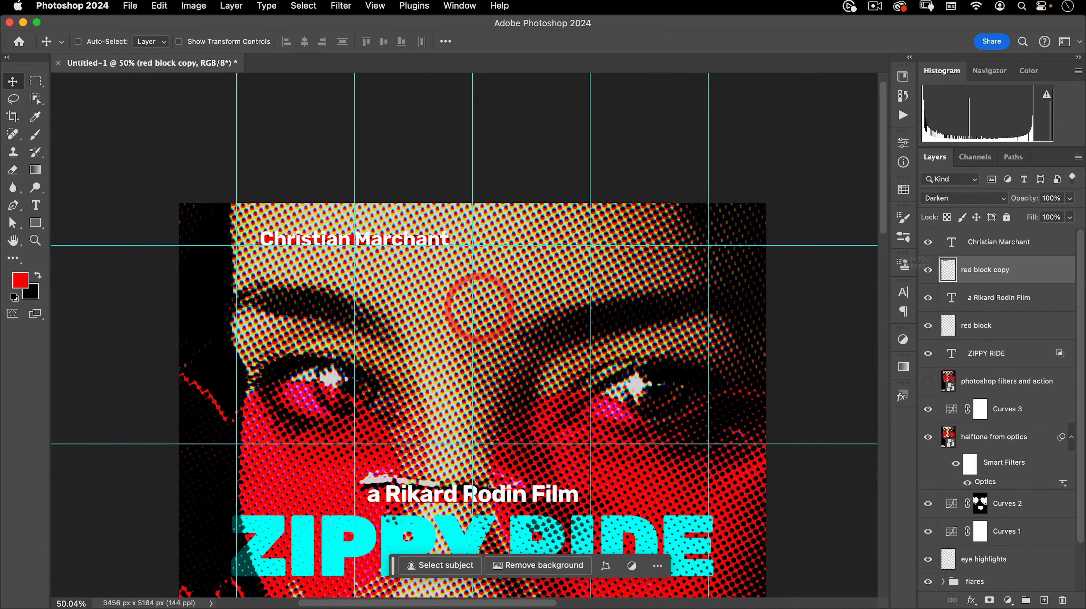
Step: Duplicate the actor credit to the right and retype it as a second actor's name
shift+click(993, 242)
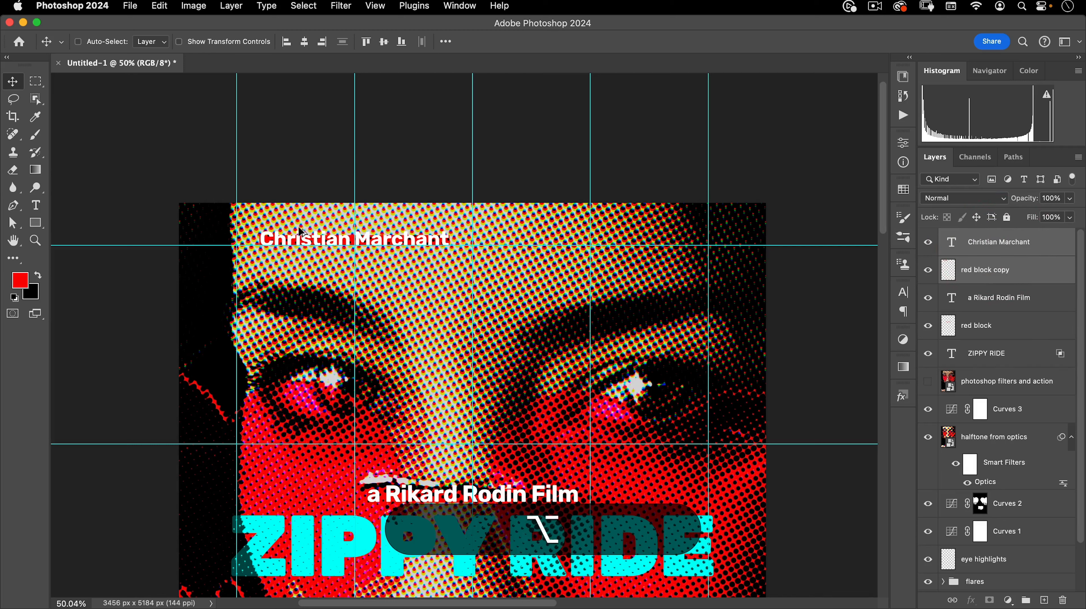
drag(295, 238, 537, 238)
key(t)
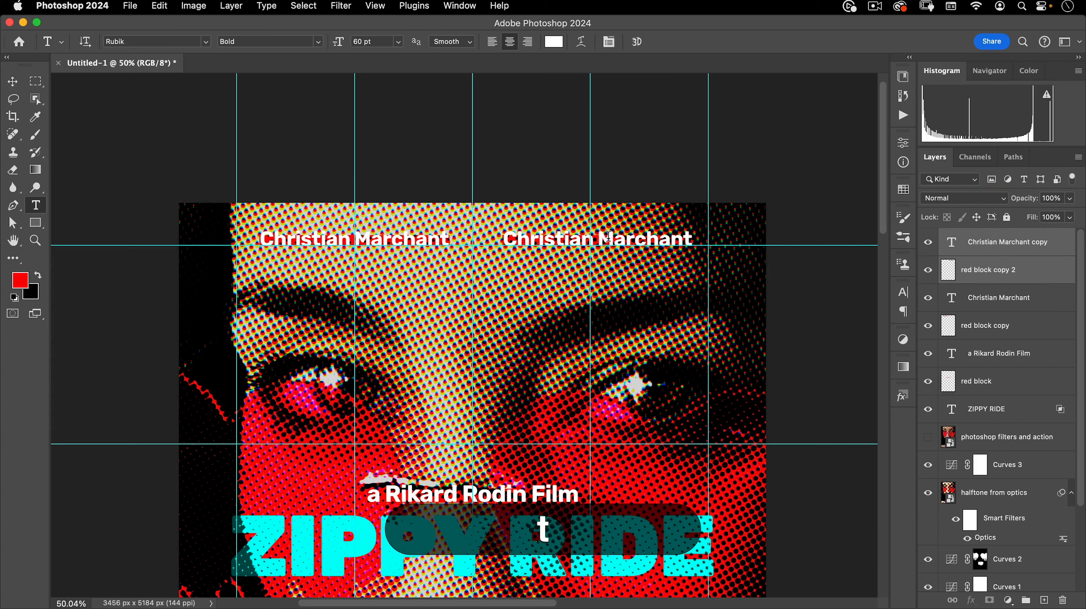
click(607, 240)
key(super+a)
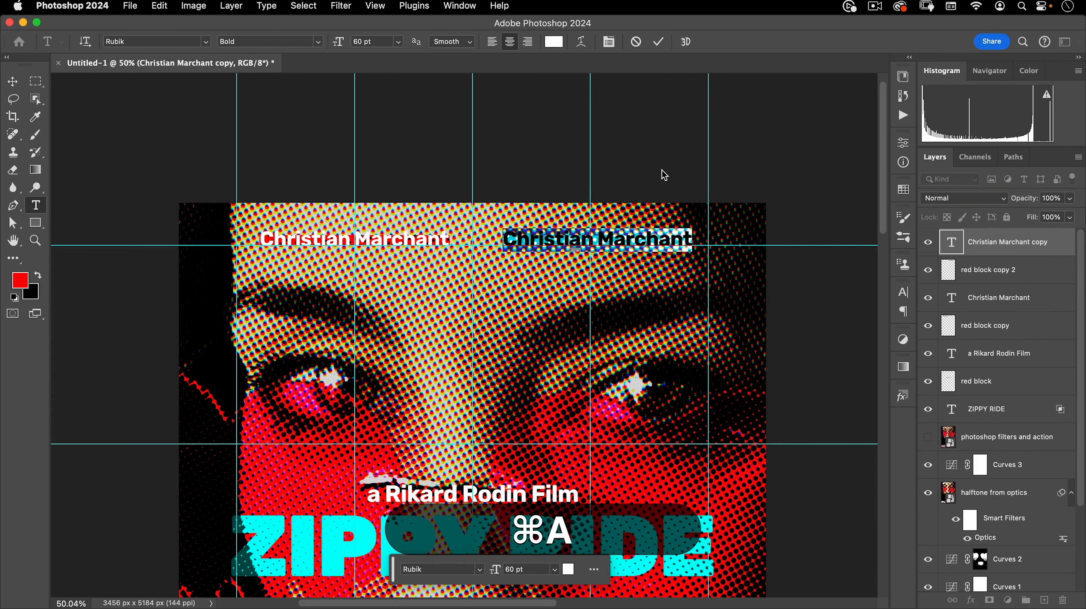
key(shift)
text(Moria)
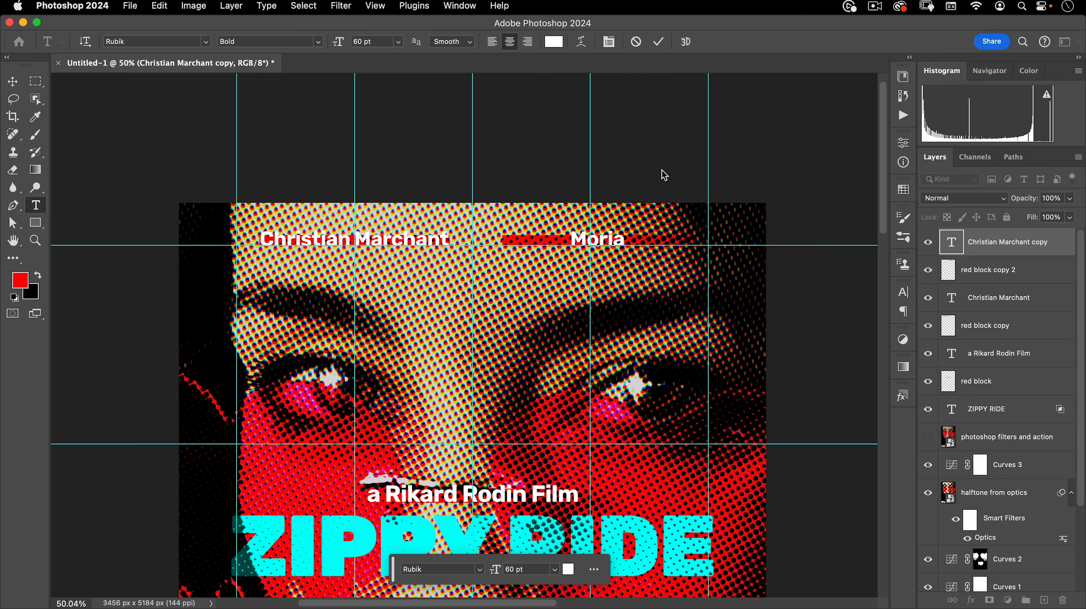
text(h Boone)
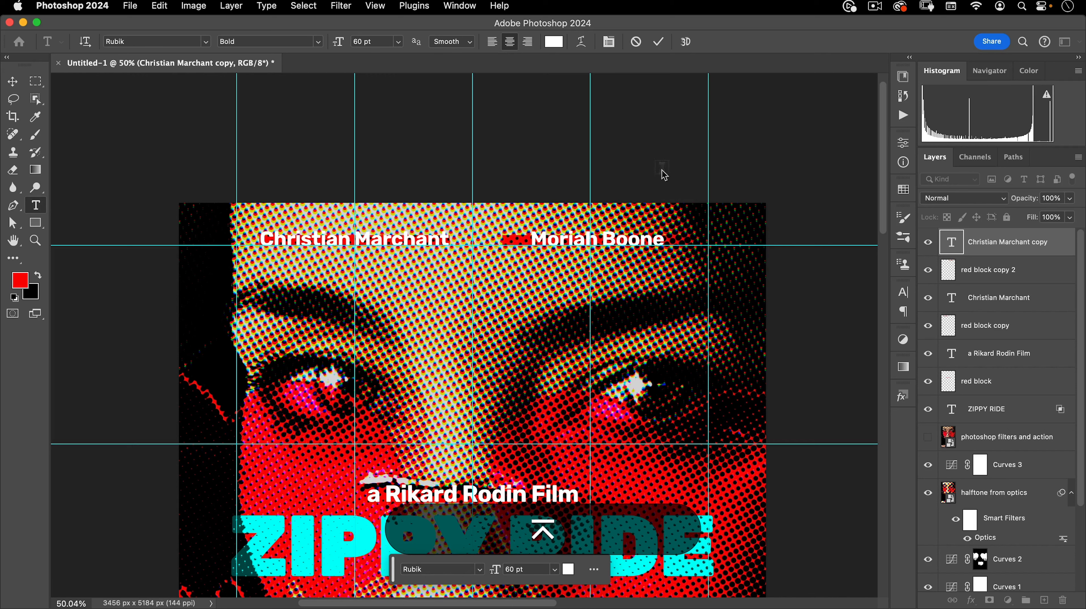
text(v)
Step: Narrow the red block copy 2 to 72.56% width to fit the new name
click(1009, 275)
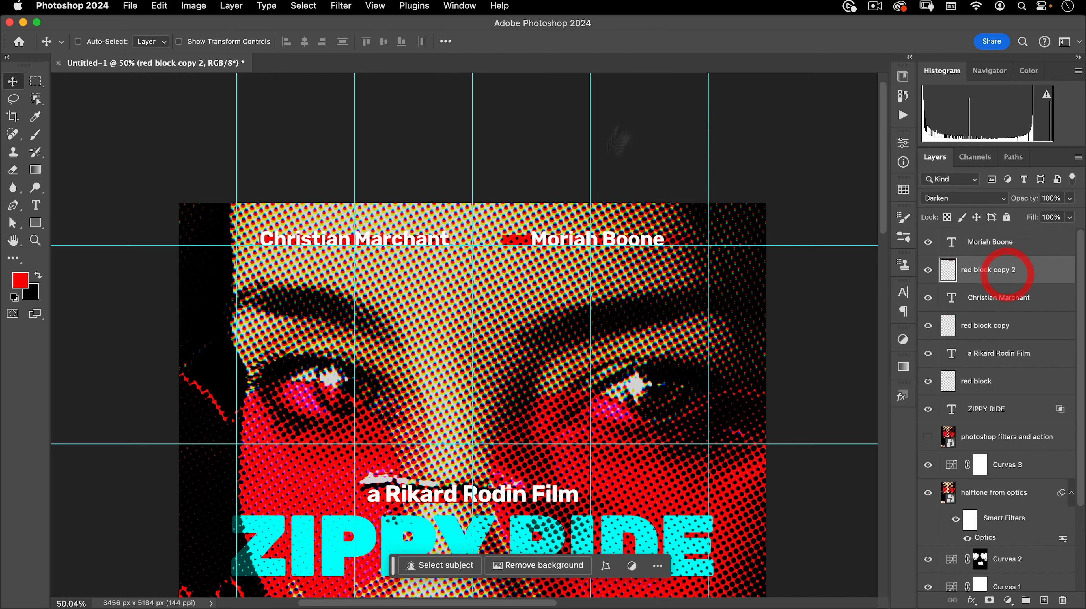
drag(587, 240, 716, 168)
key(super+t)
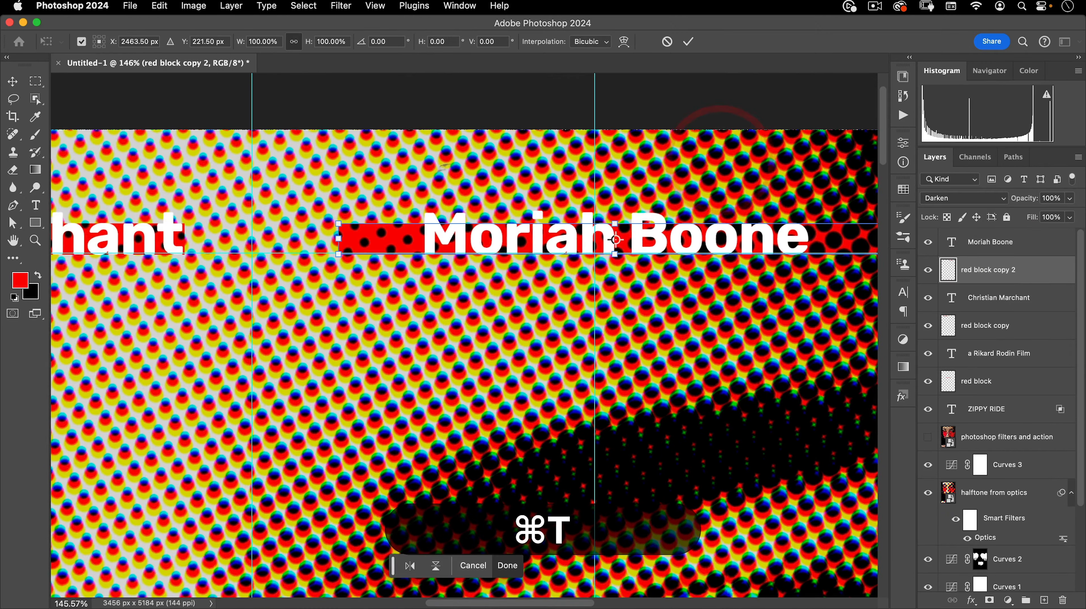
drag(339, 238, 414, 239)
drag(651, 239, 532, 261)
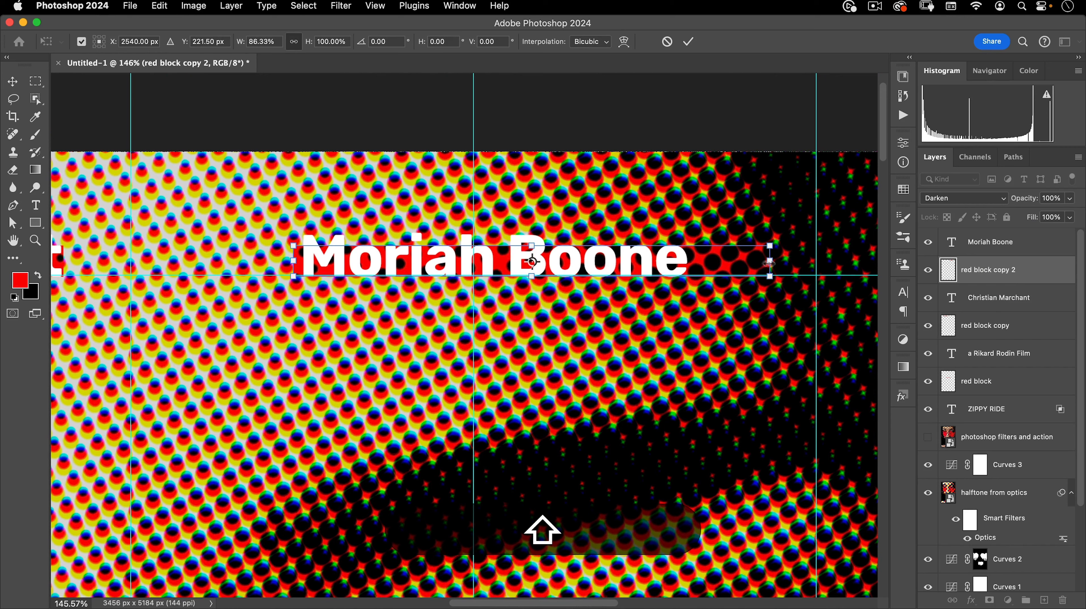
drag(770, 261, 701, 262)
click(687, 41)
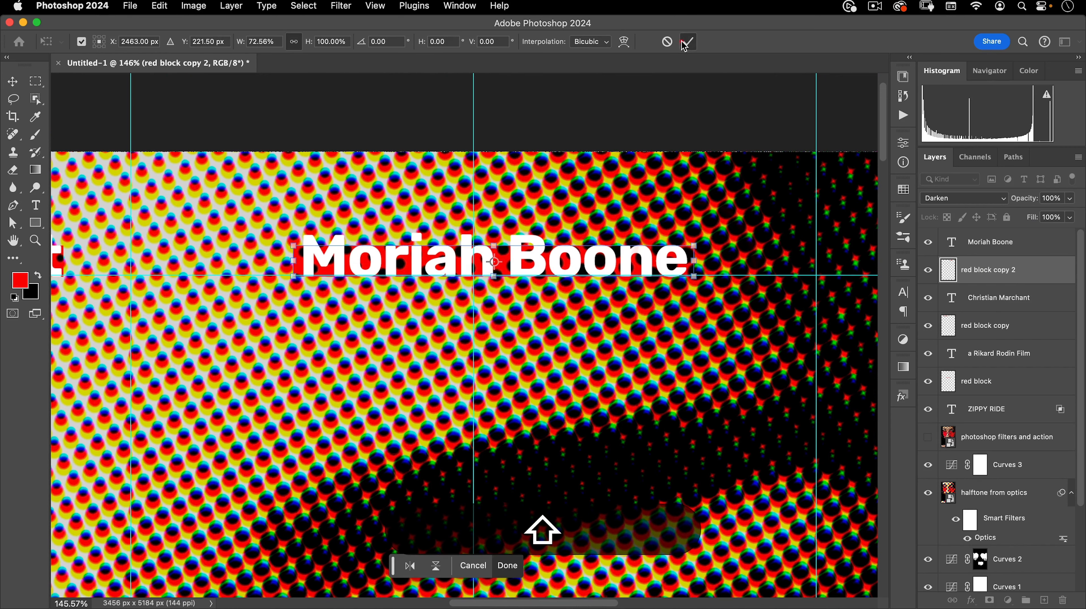
drag(522, 177, 376, 335)
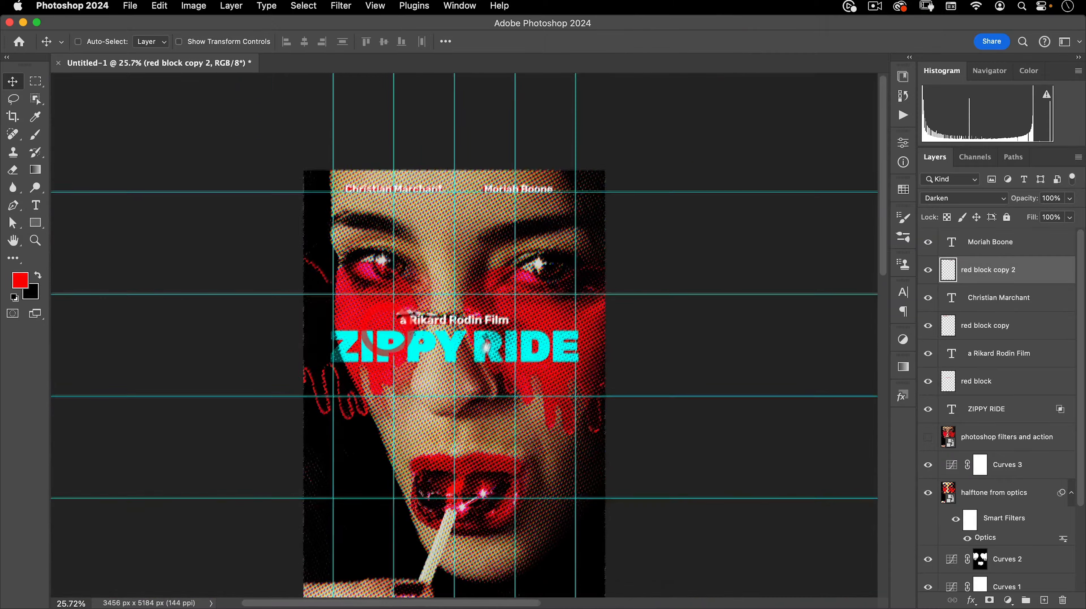
Step: Duplicate the second actor's credit to the poster's lower left, then open the foreground colour picker
drag(476, 364, 485, 299)
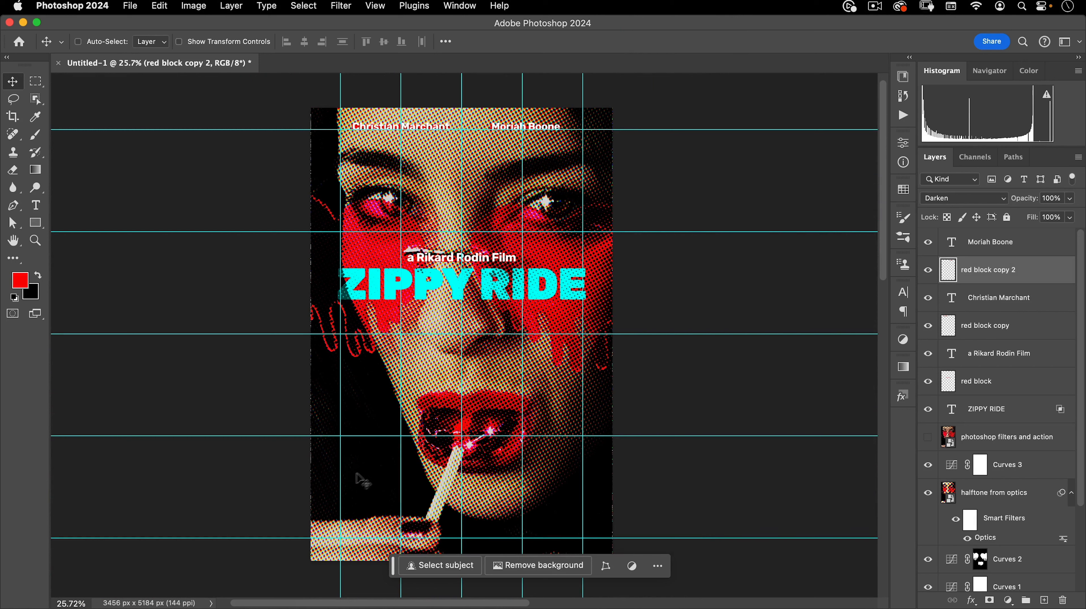
click(1013, 242)
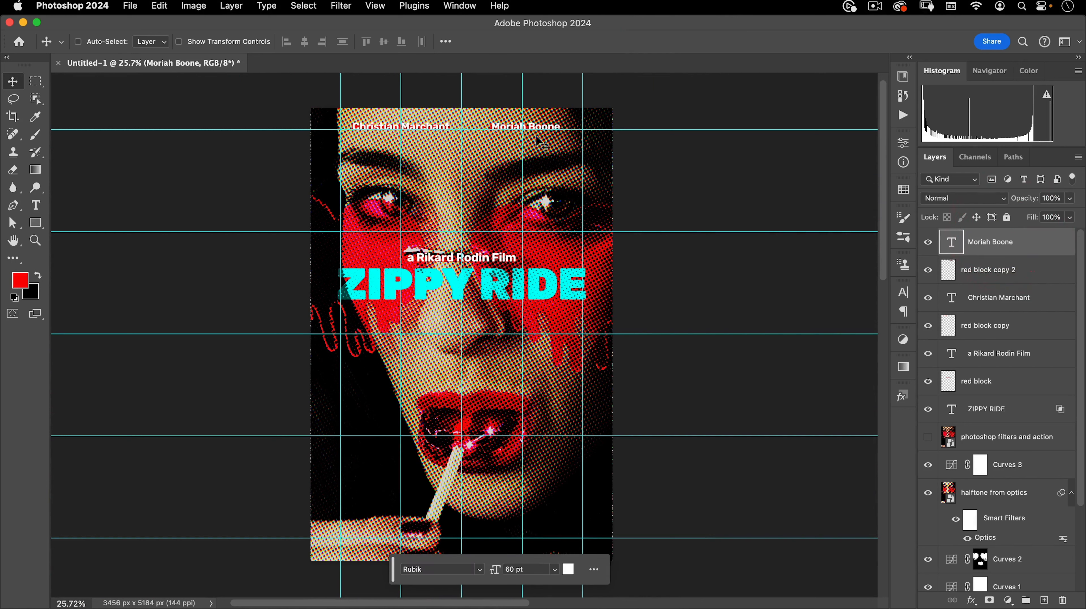
drag(538, 140, 426, 423)
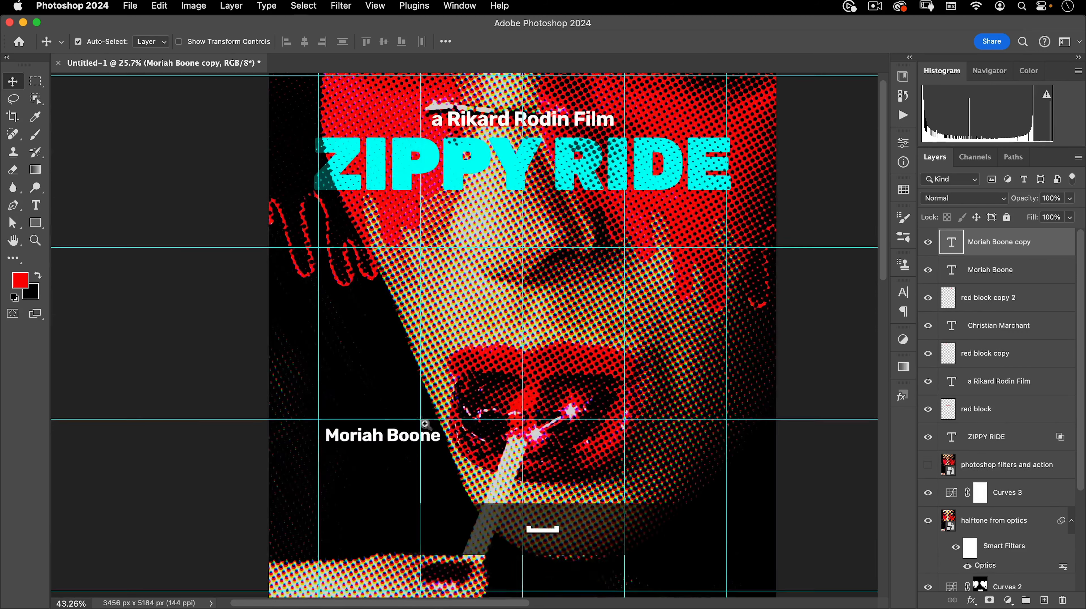
drag(427, 224, 426, 164)
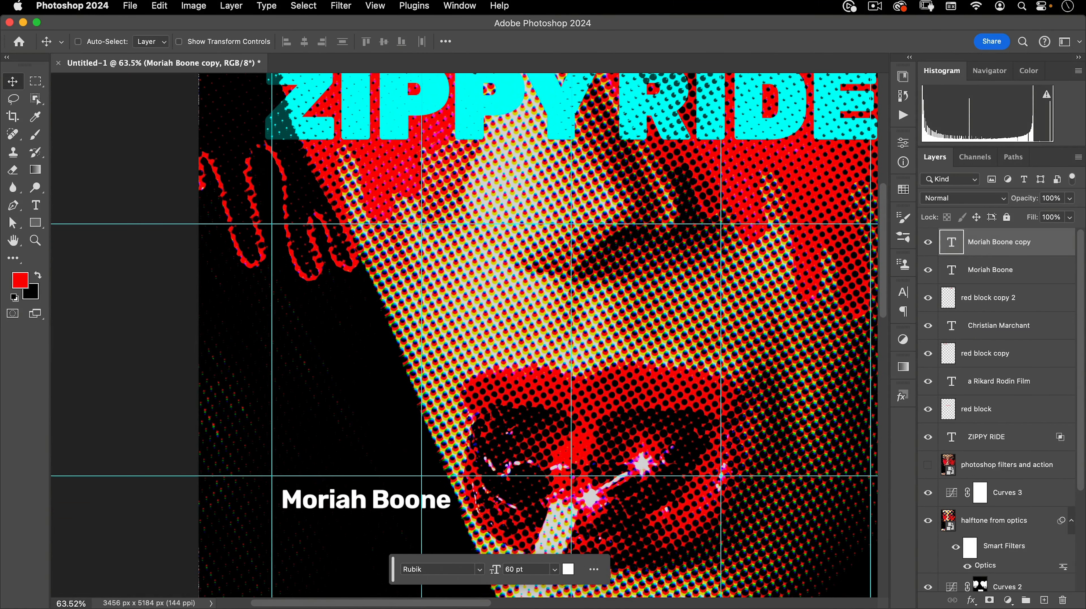
click(20, 280)
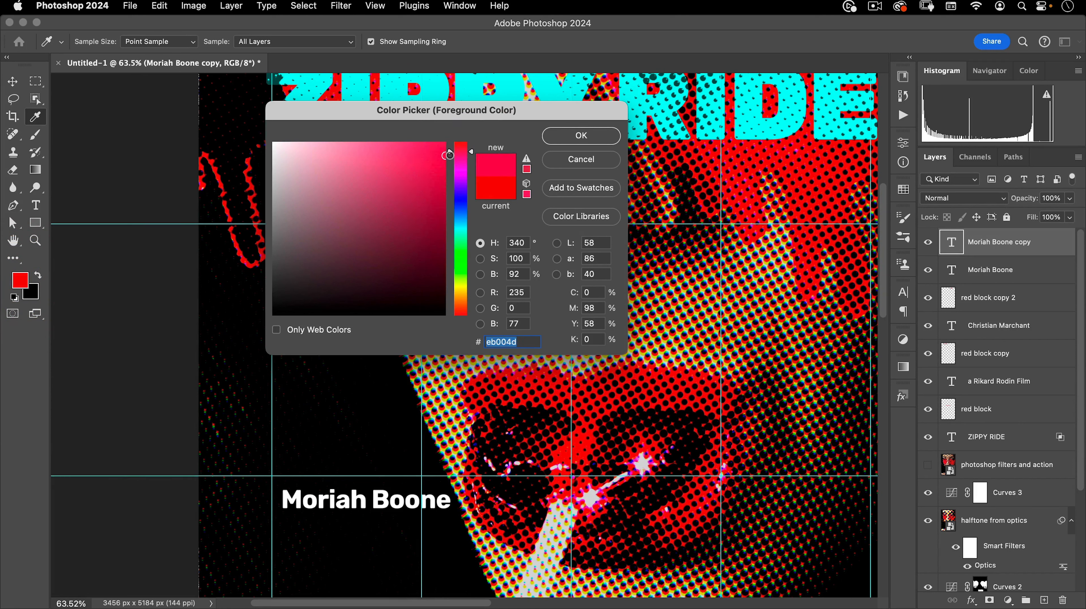
Step: Fill the lower credit copy with red ff0042
click(472, 150)
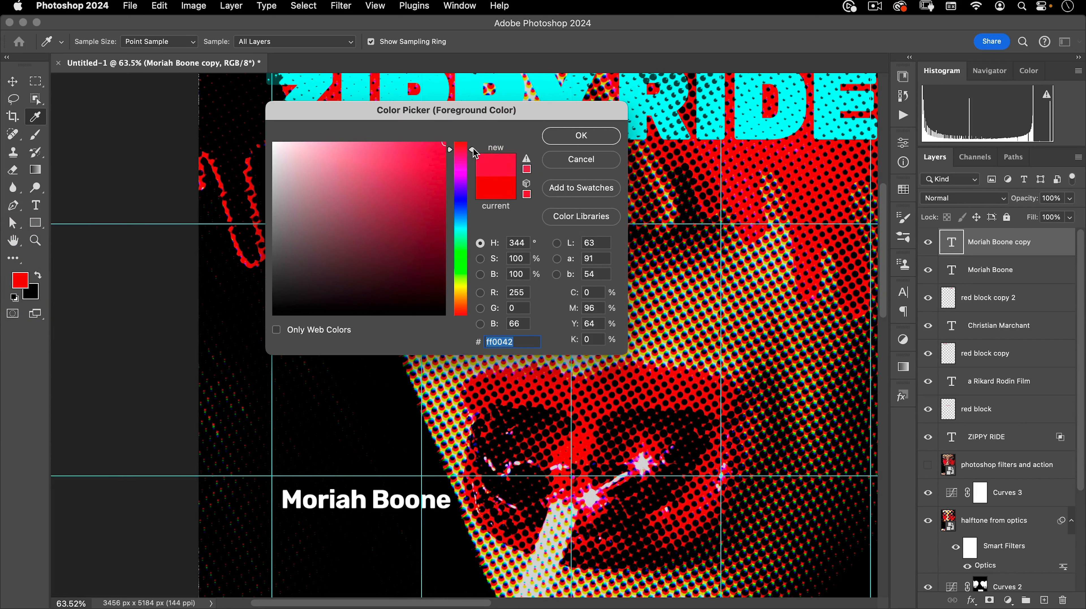
click(567, 135)
key(v)
key(alt)
key(alt+BackSpace)
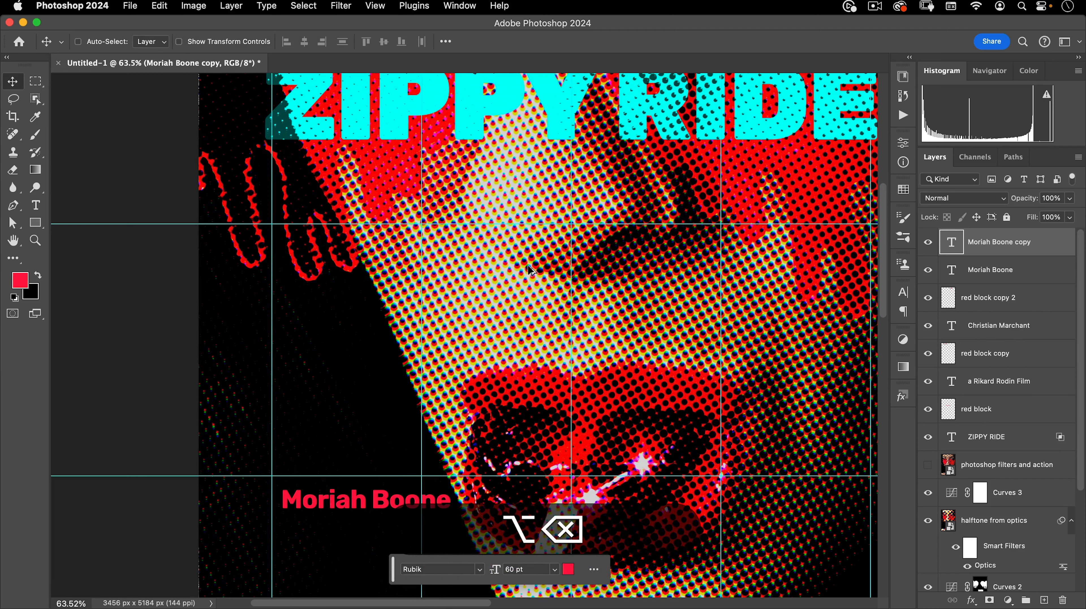
drag(330, 500, 379, 314)
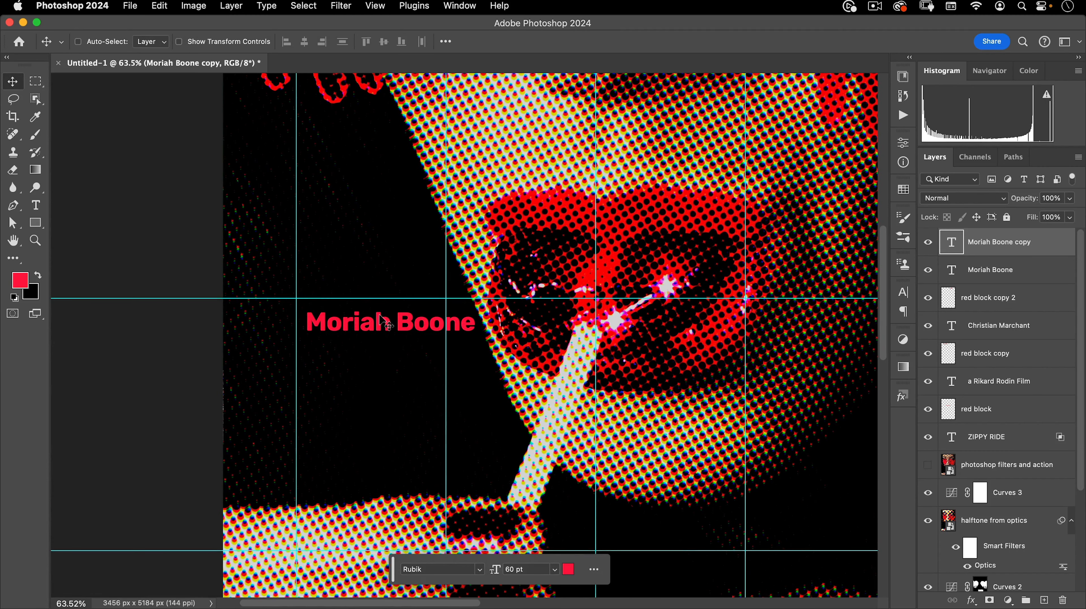
Step: Left-align all the text in the lower red credit copy
key(t)
click(360, 329)
key(super+a)
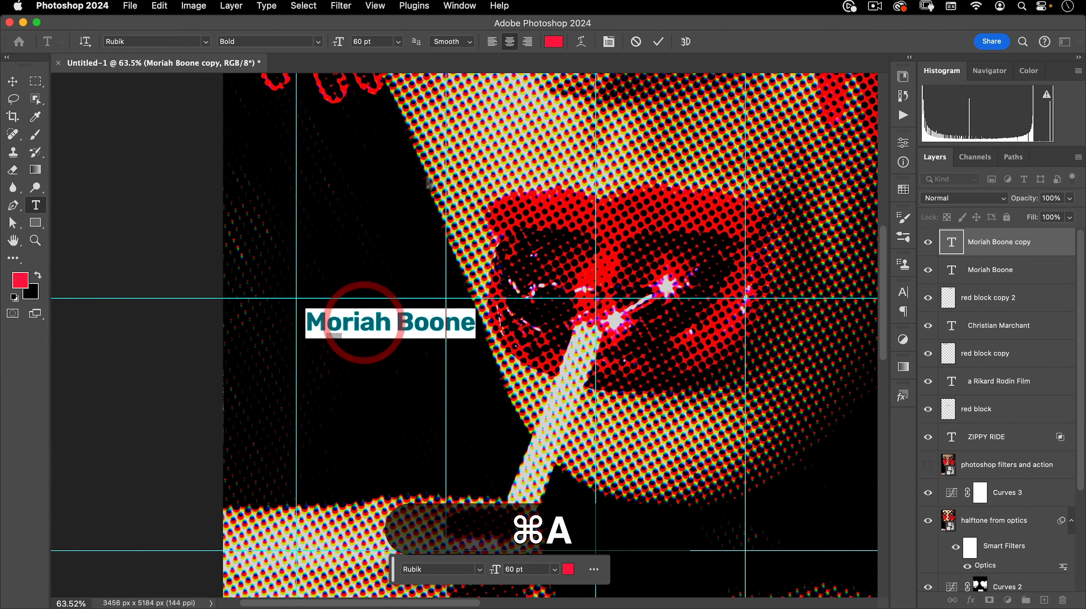
click(492, 43)
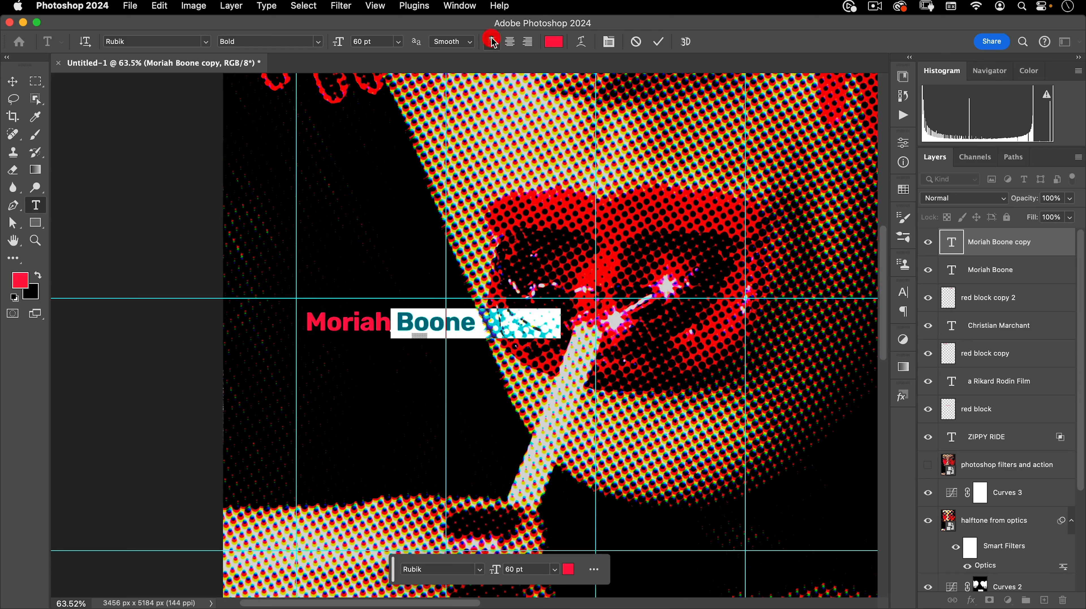
click(254, 39)
Step: Enlarge the red copy to 100 pt and move it up and left beside the face
text(100)
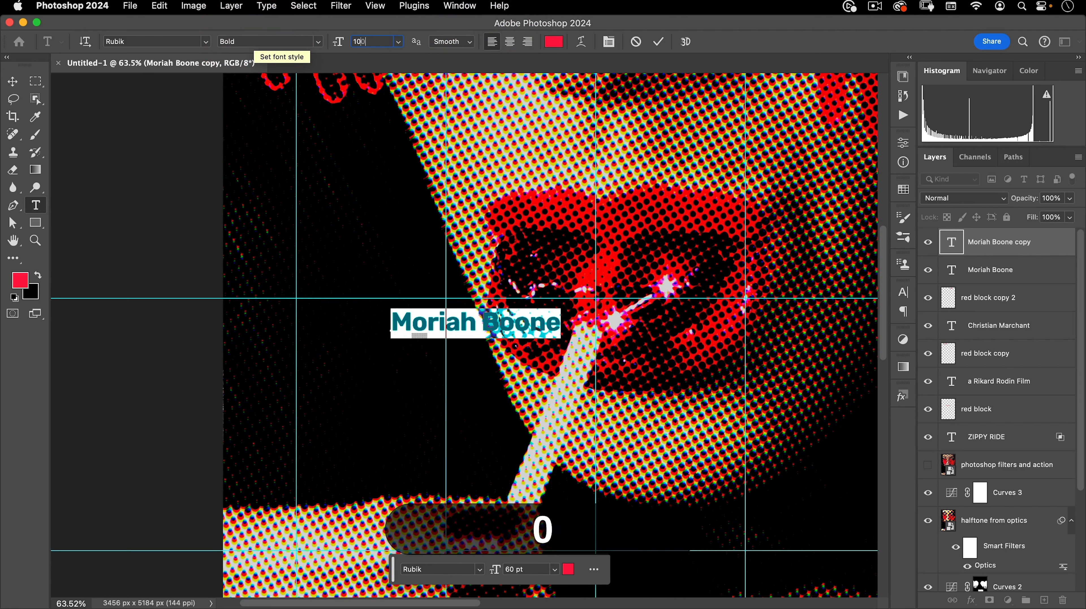
key(Return)
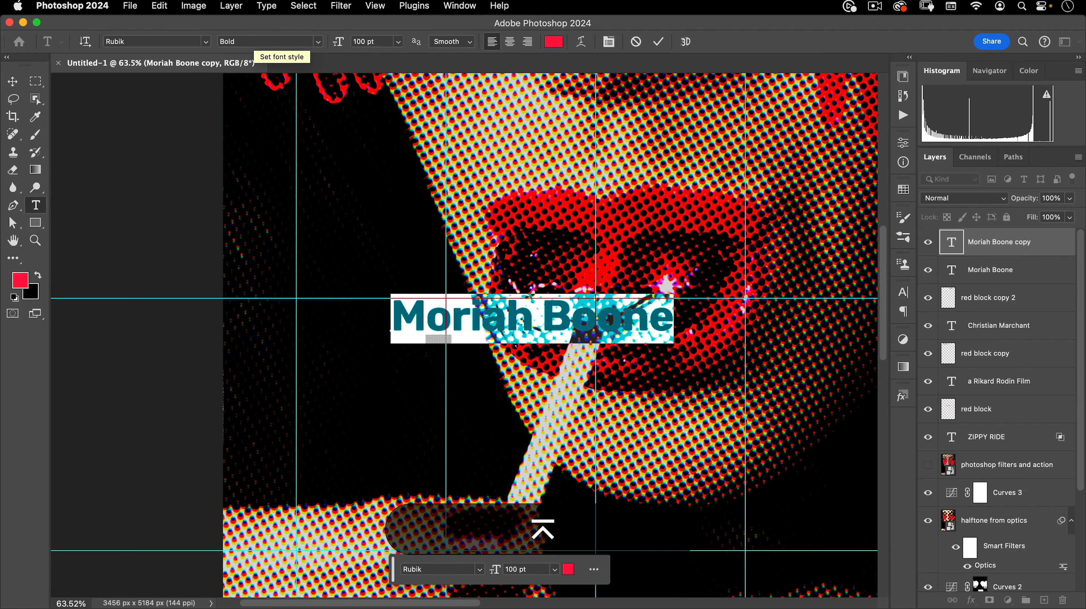
click(13, 82)
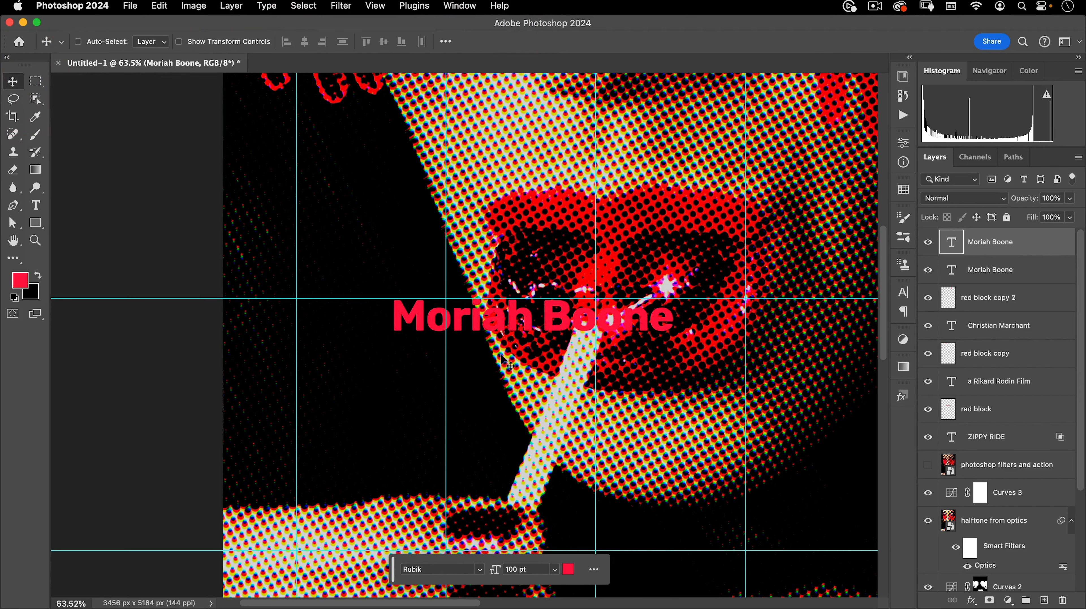
drag(504, 361, 407, 280)
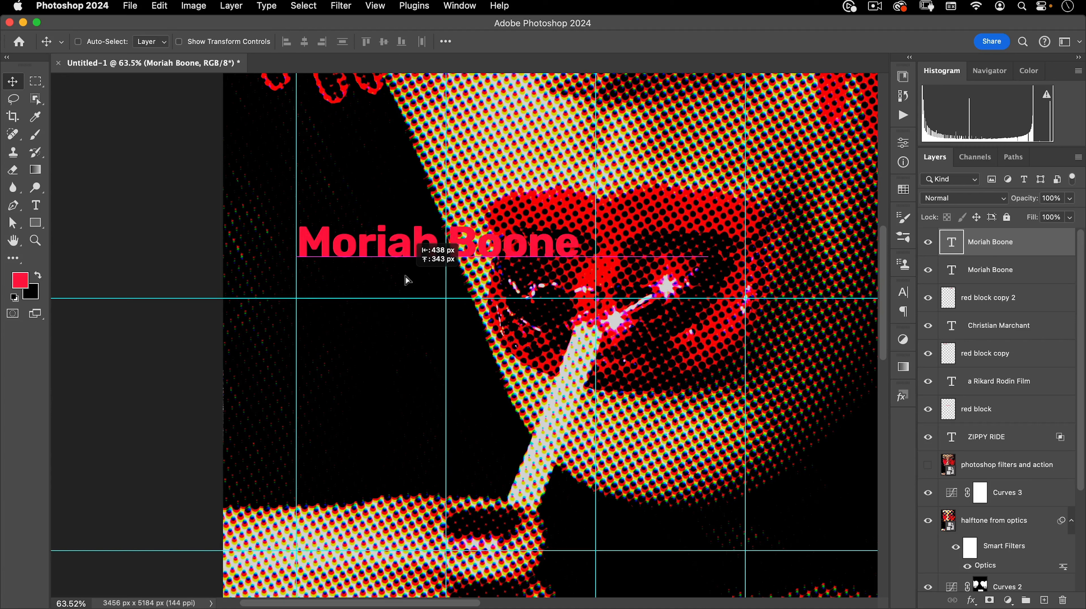
Step: Retype the red text as the three-line tagline 'Ever / hook up / in your car'
key(t)
click(315, 260)
key(super+a)
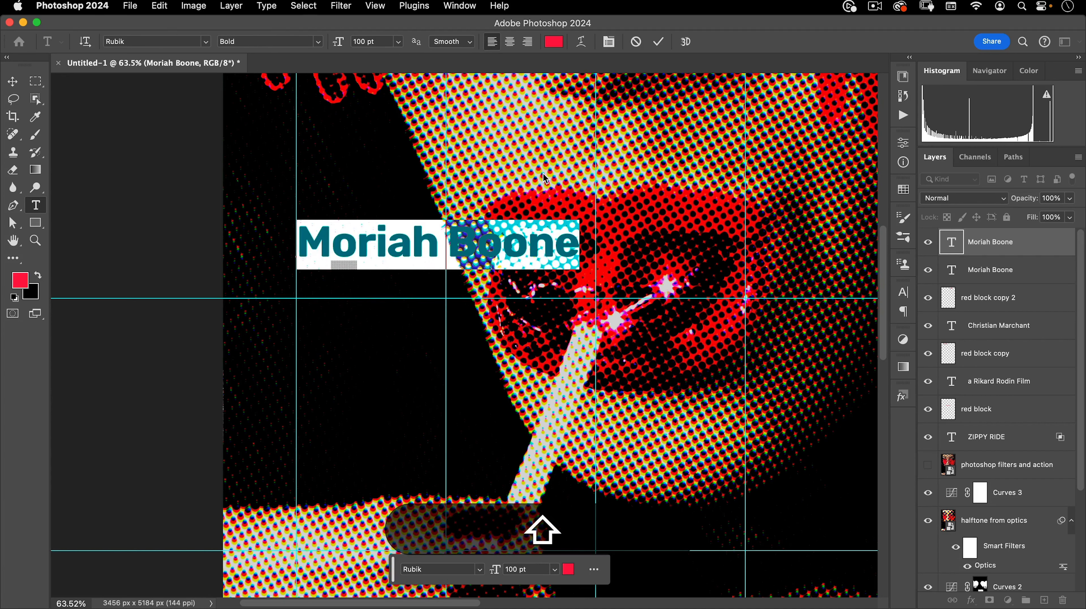
text(Ever)
key(shift+Return)
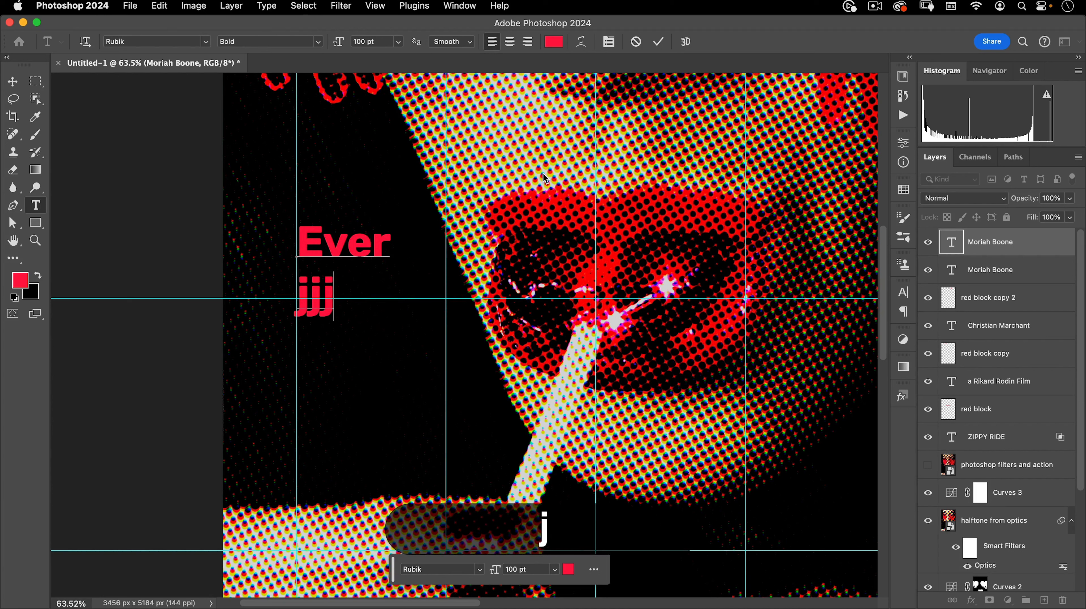
text(jjj)
key(BackSpace)
key(BackSpace)
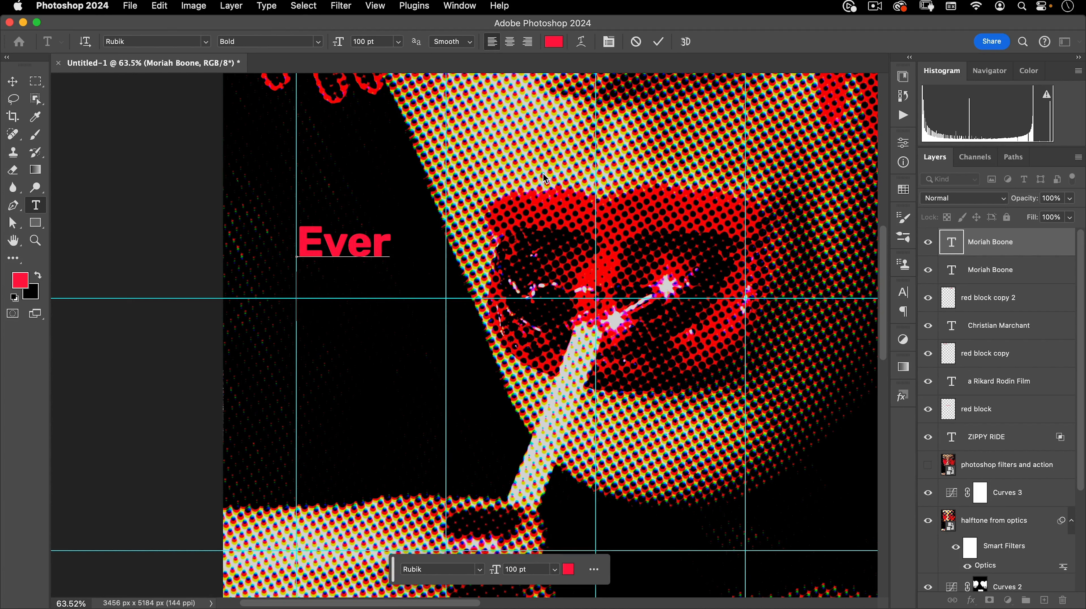
text(hook up)
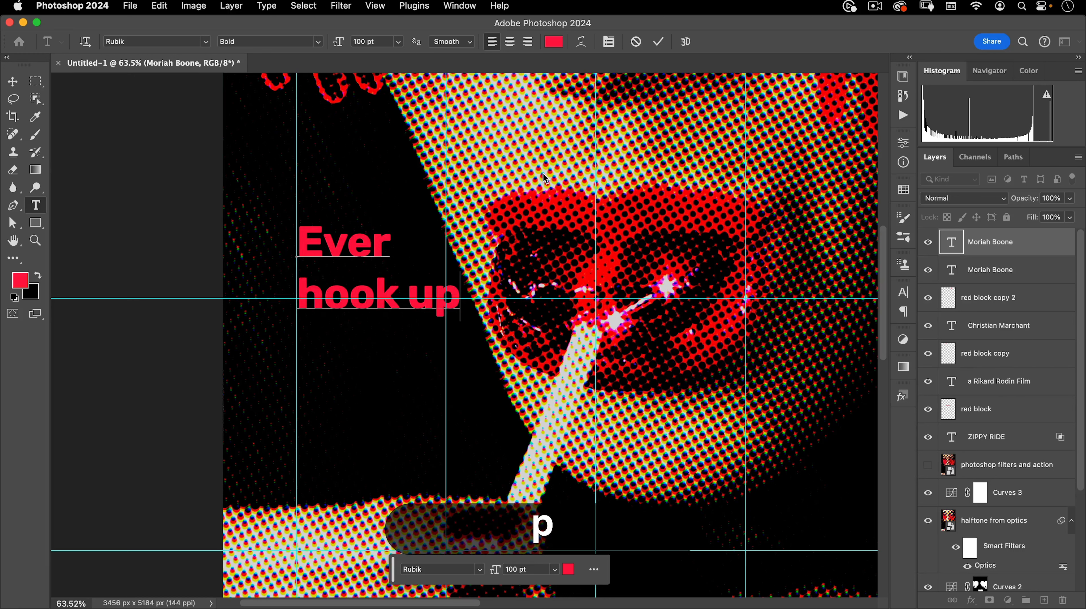
key(shift+Return)
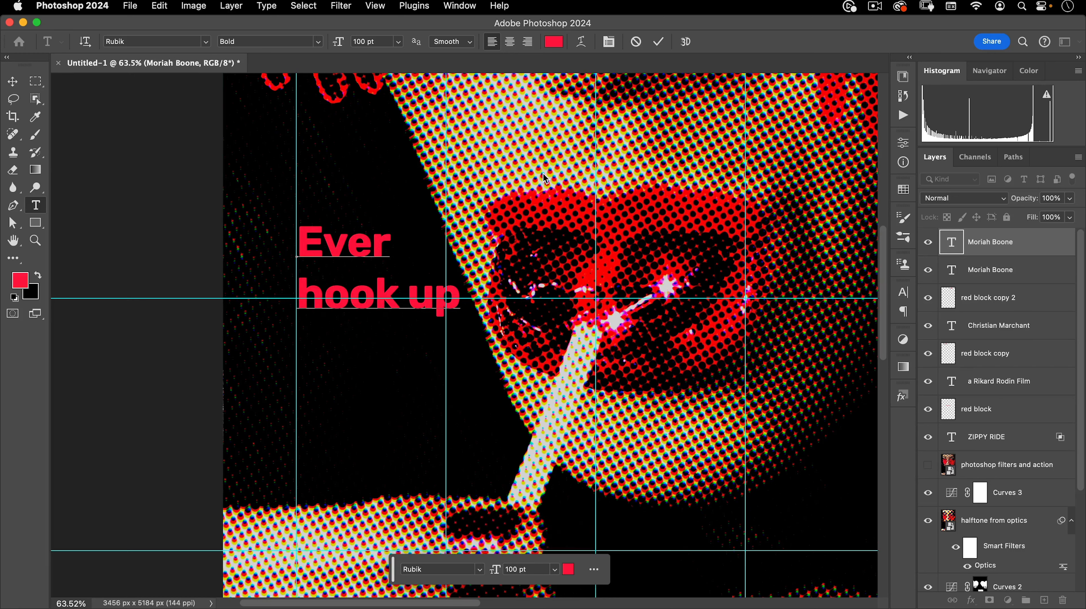
text(in your car)
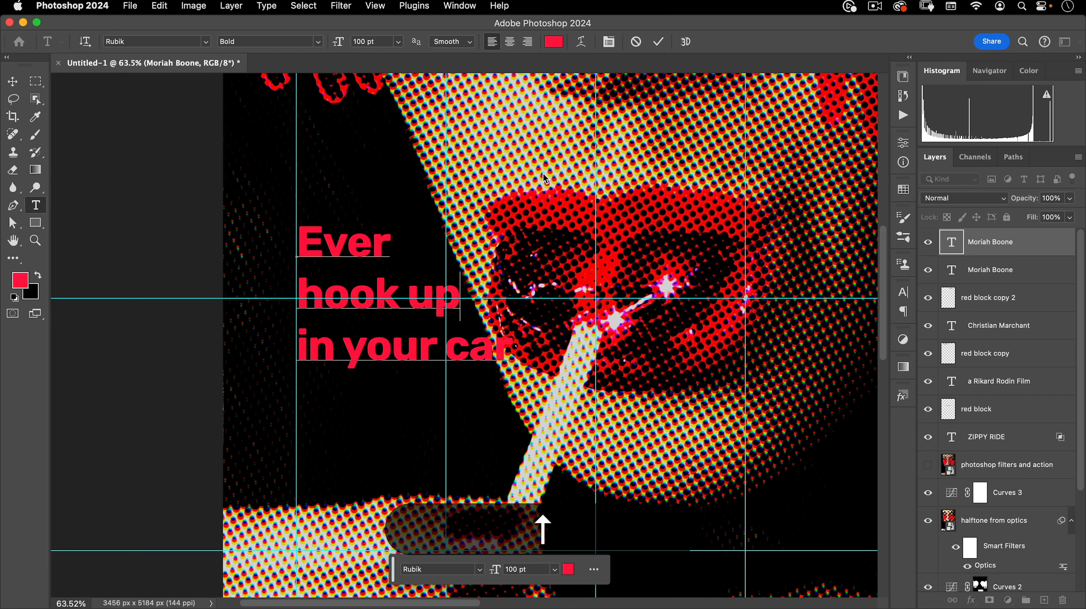
key(Delete)
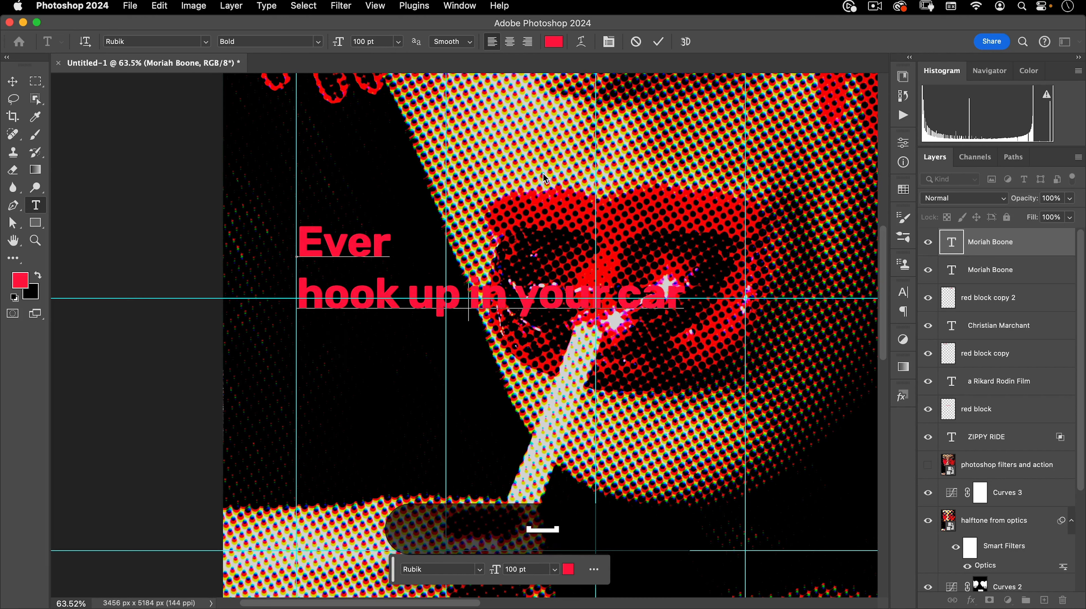
key(super+Right)
key(BackSpace)
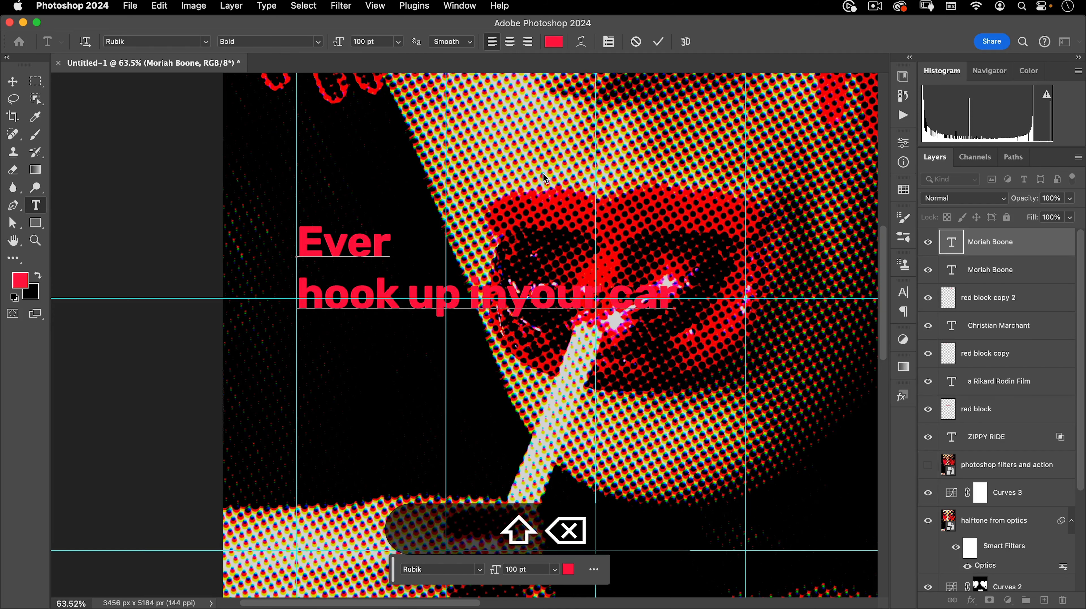
key(shift+Return)
key(v)
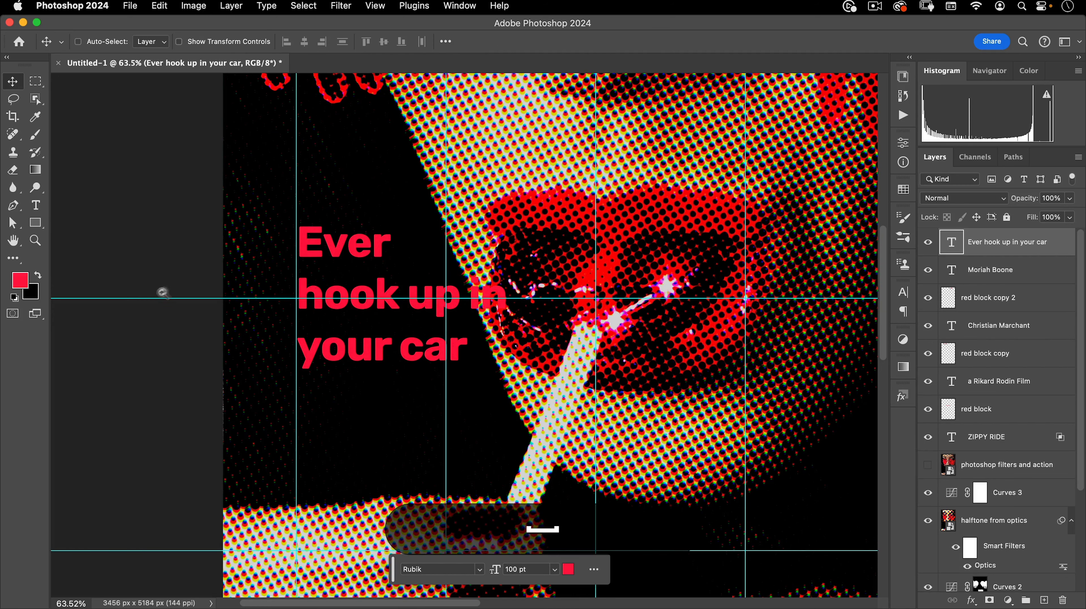
drag(268, 308, 247, 382)
drag(383, 319, 407, 333)
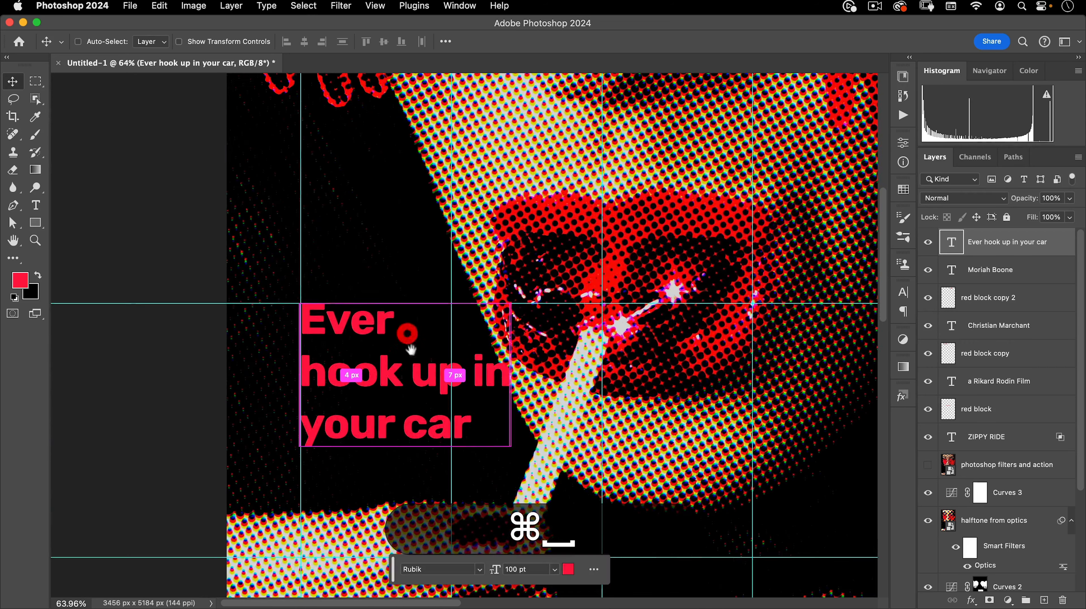
Step: Re-break the tagline into Ever / hook up / in your car and tighten its tracking
key(t)
click(469, 371)
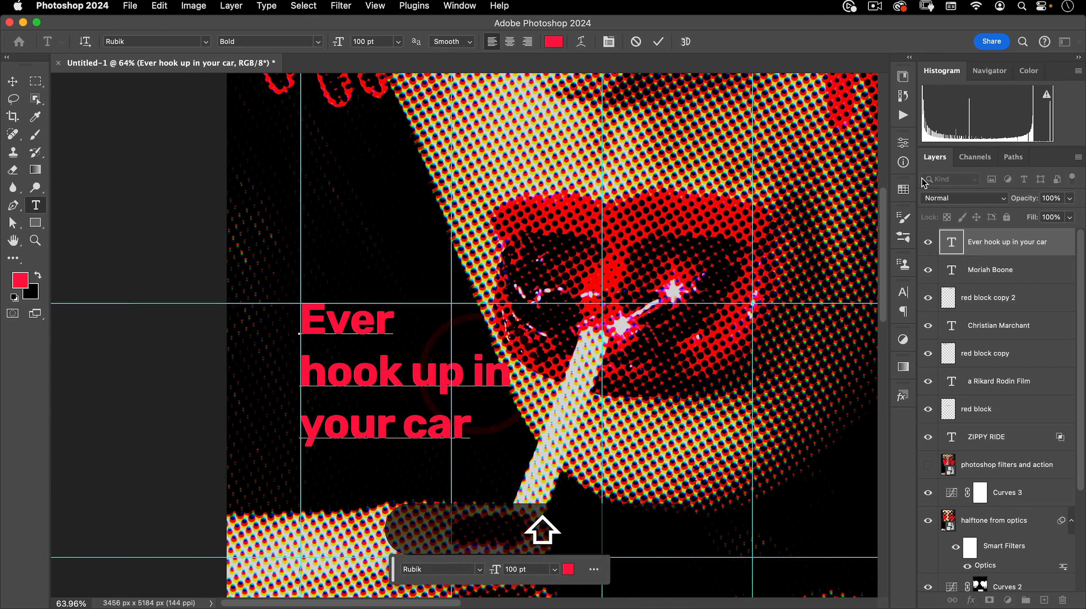
key(shift+Return)
key(End)
key(Delete)
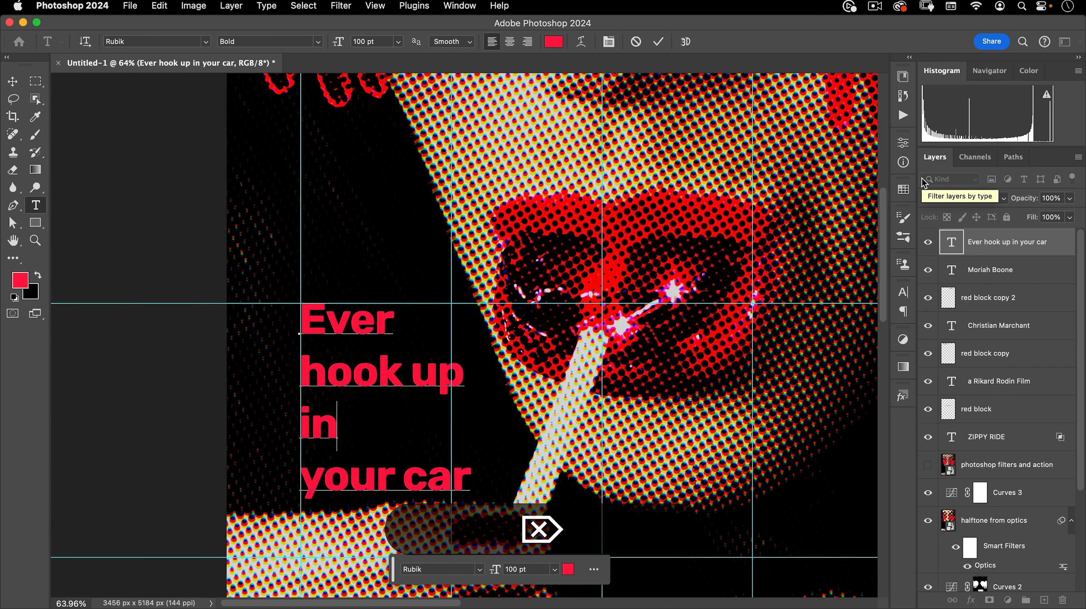
key(Delete)
key(super+a)
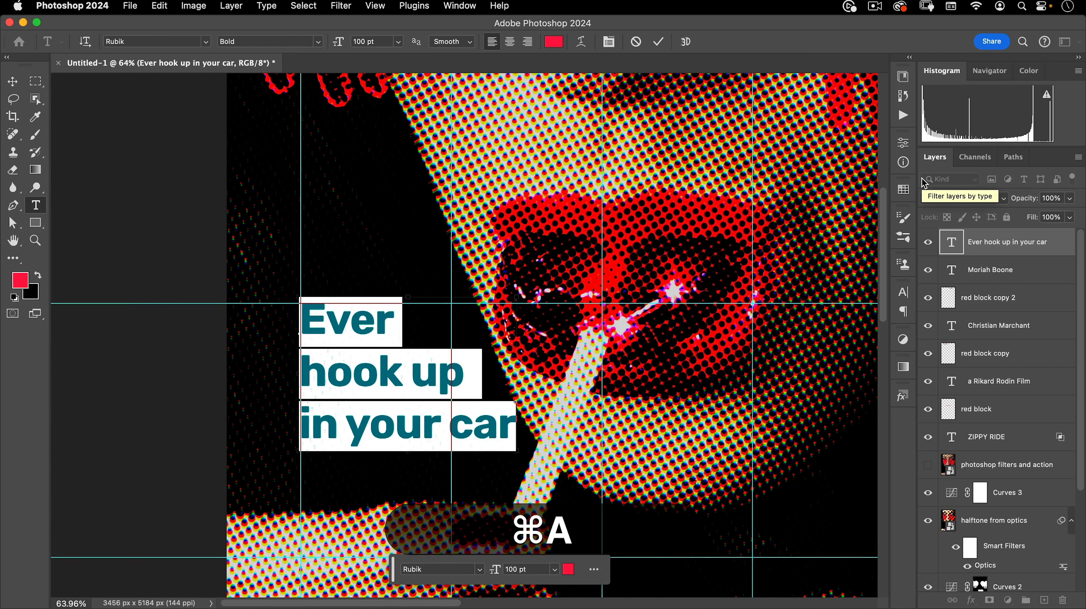
key(alt+Left)
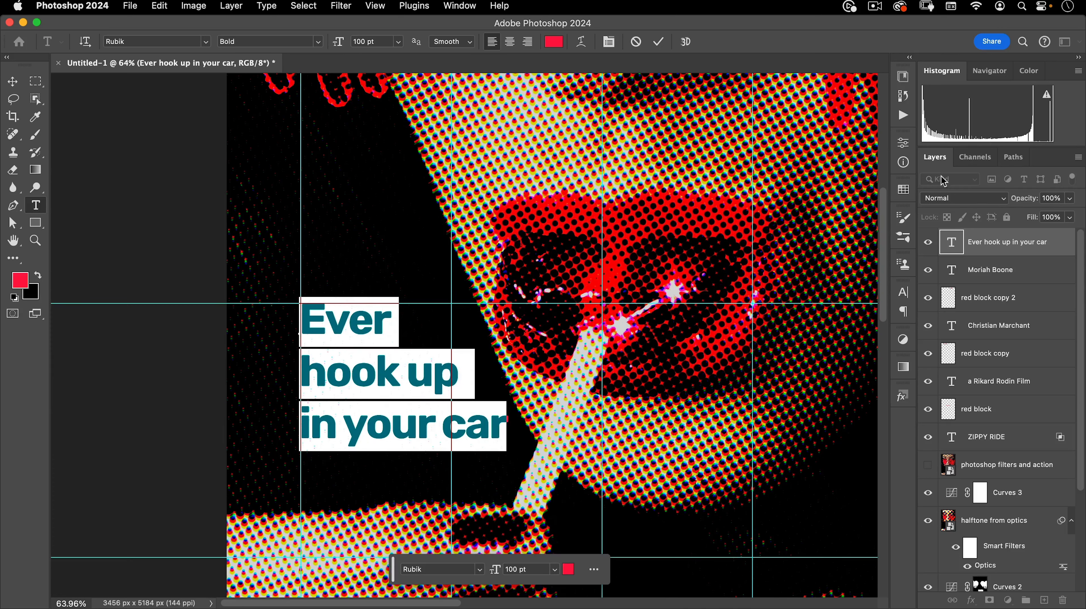
Step: Reduce the tagline to 90 pt and move it straight up 96 px
key(super+t)
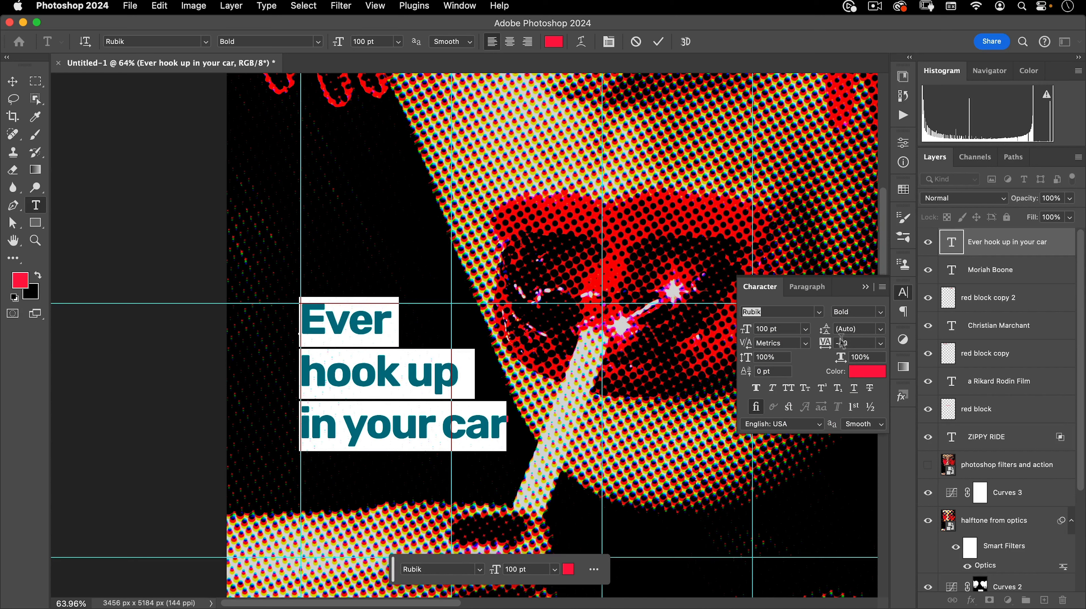
click(12, 82)
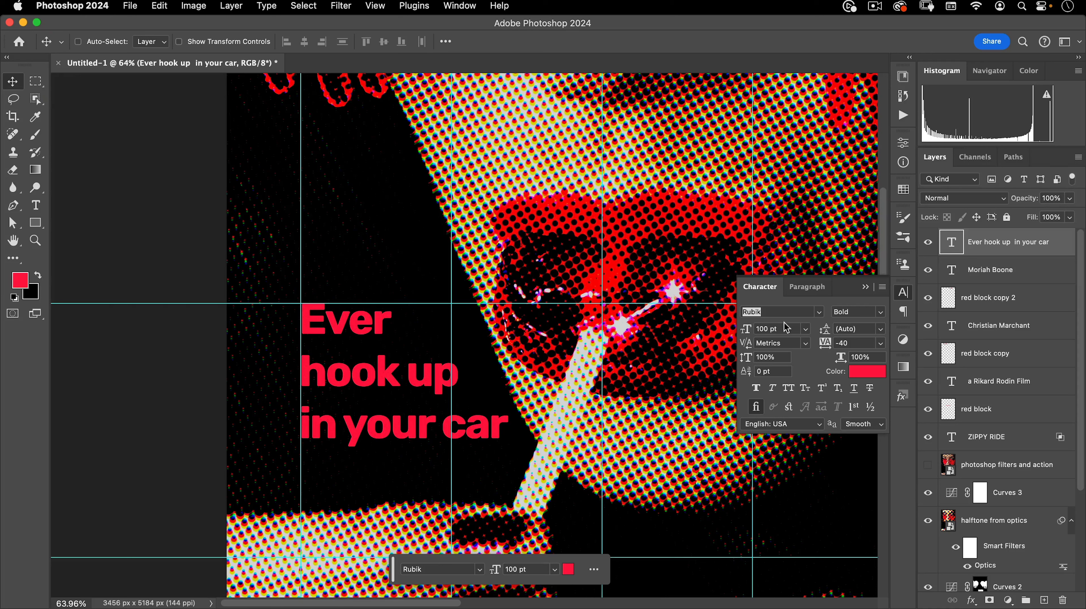
text(90)
key(Return)
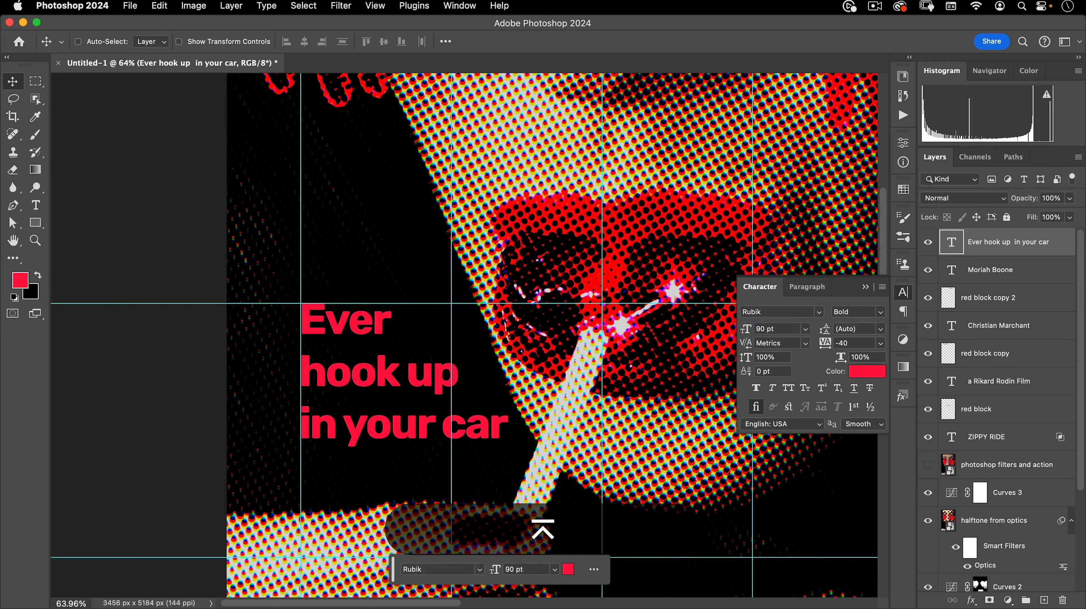
drag(342, 336, 345, 319)
drag(419, 273, 371, 348)
drag(439, 401, 407, 475)
drag(444, 441, 432, 473)
click(904, 292)
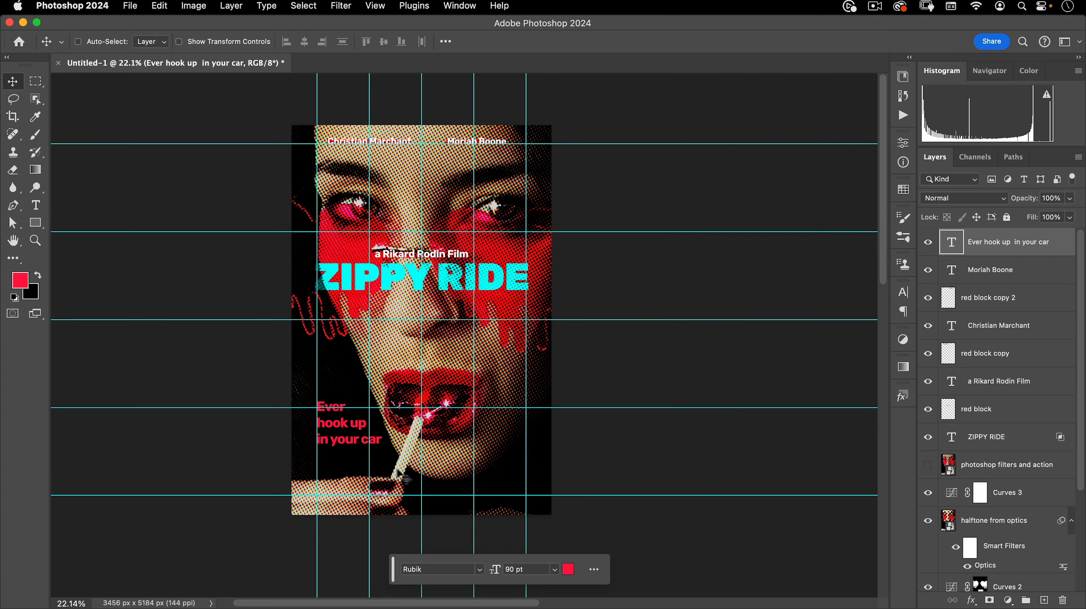
Step: Place bottom-titles.png embedded, scaled to about 51.65%, along the poster's bottom guide
click(136, 7)
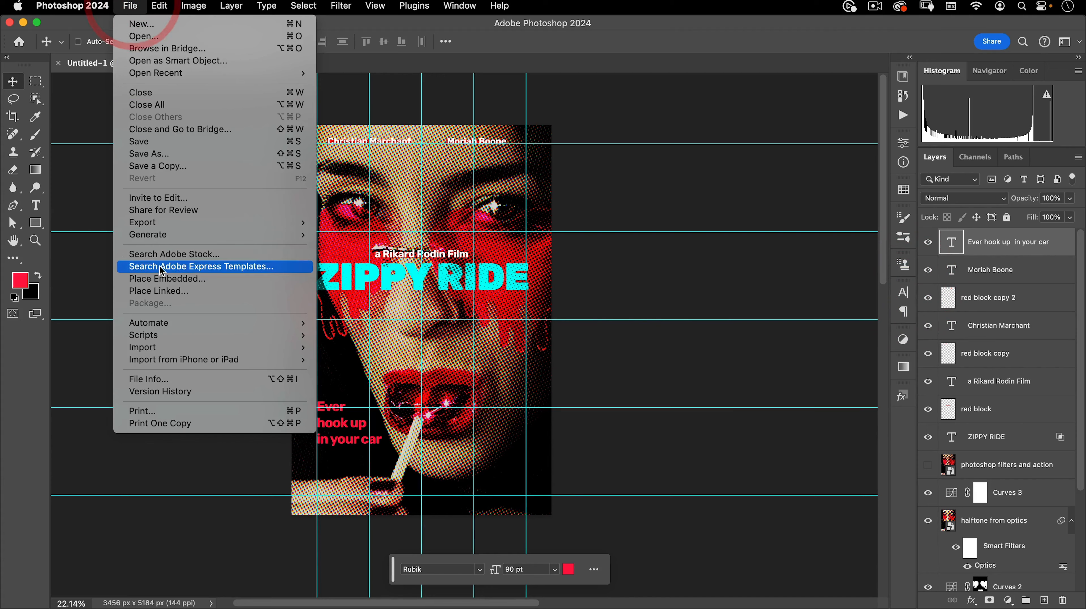
click(159, 274)
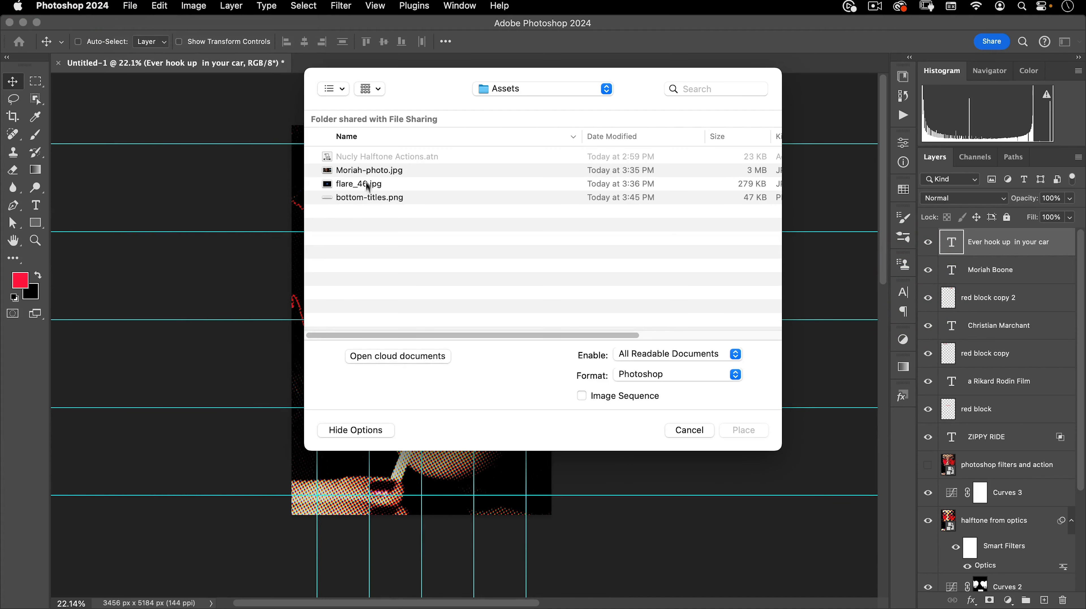
double_click(365, 197)
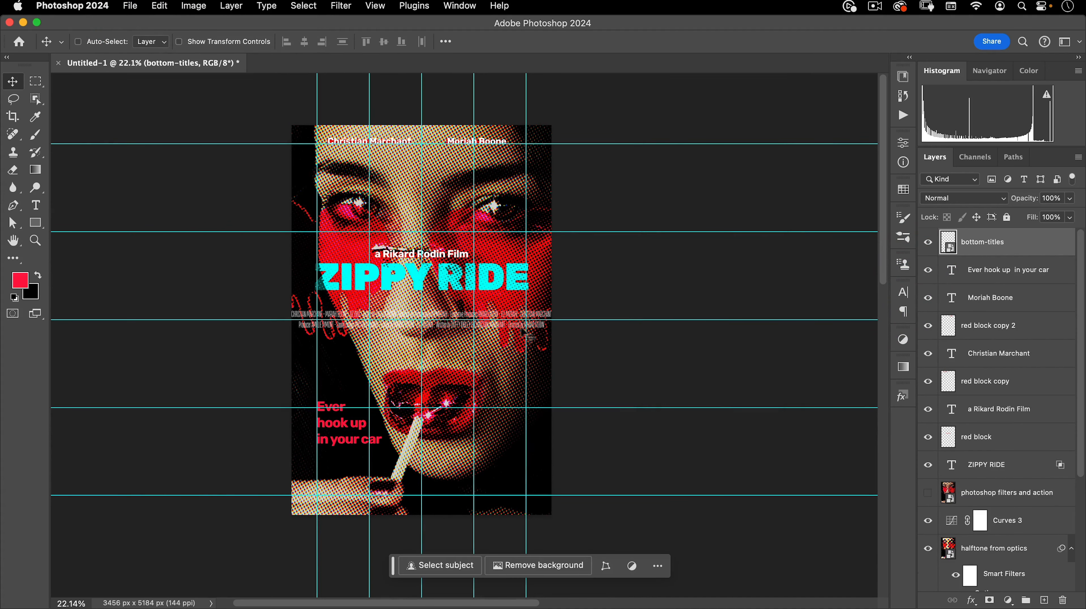
key(cmd+t)
drag(554, 312, 508, 473)
key(shift+super+z)
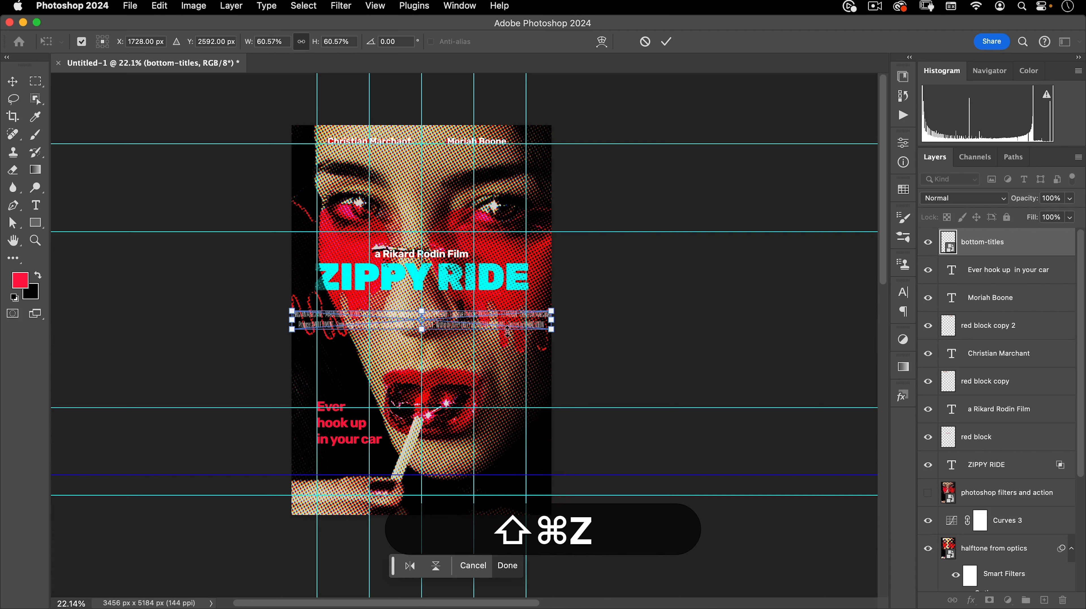
drag(508, 331, 534, 484)
key(super+t)
click(665, 43)
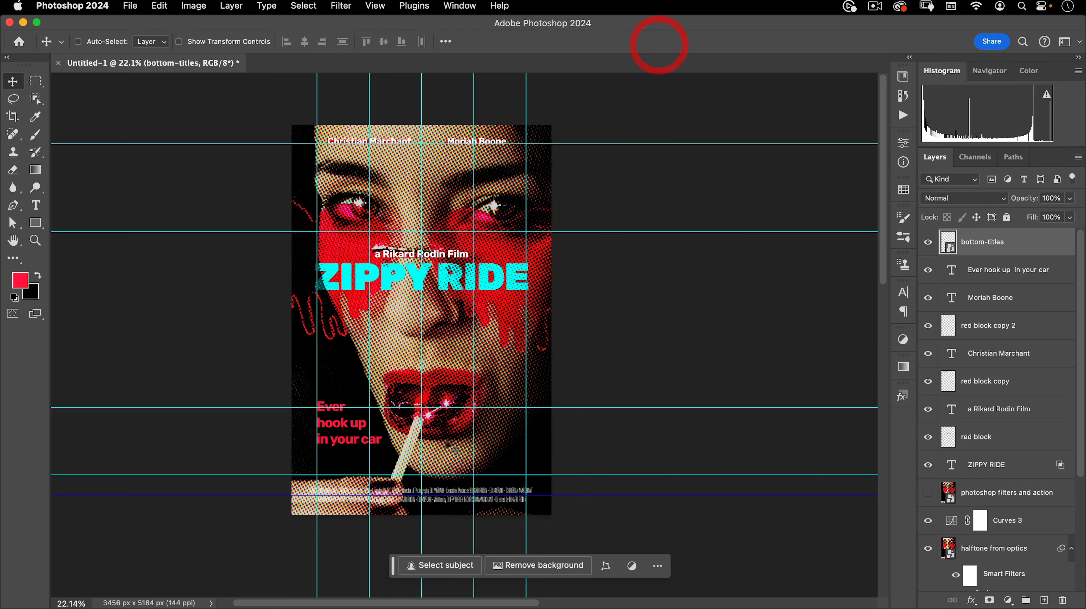
drag(375, 514, 526, 362)
Step: Add a new layer named 'bottom gradient' above the tagline layer
click(986, 270)
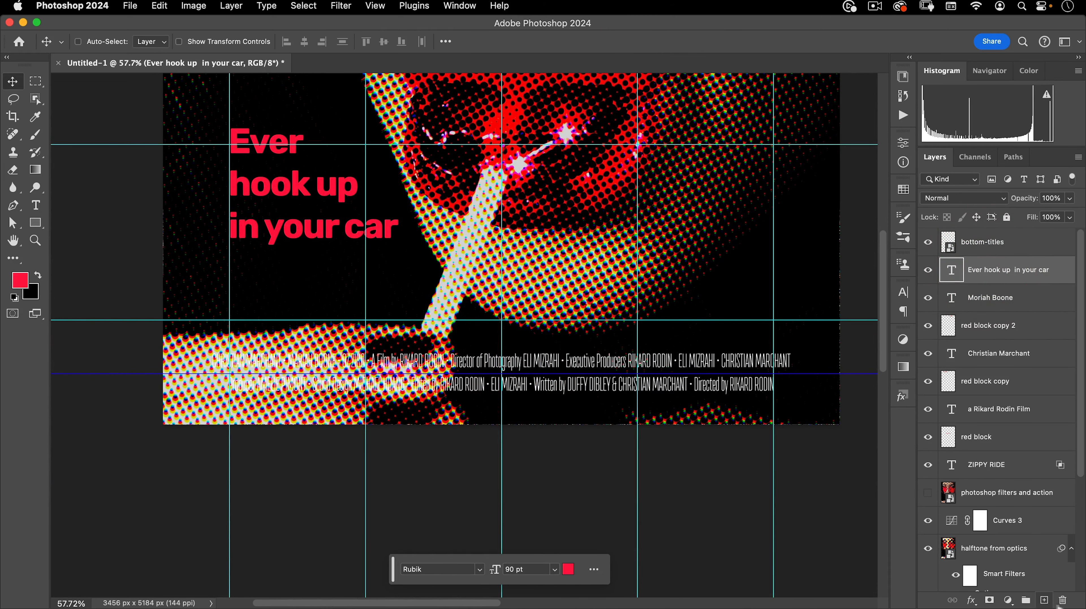
click(1044, 601)
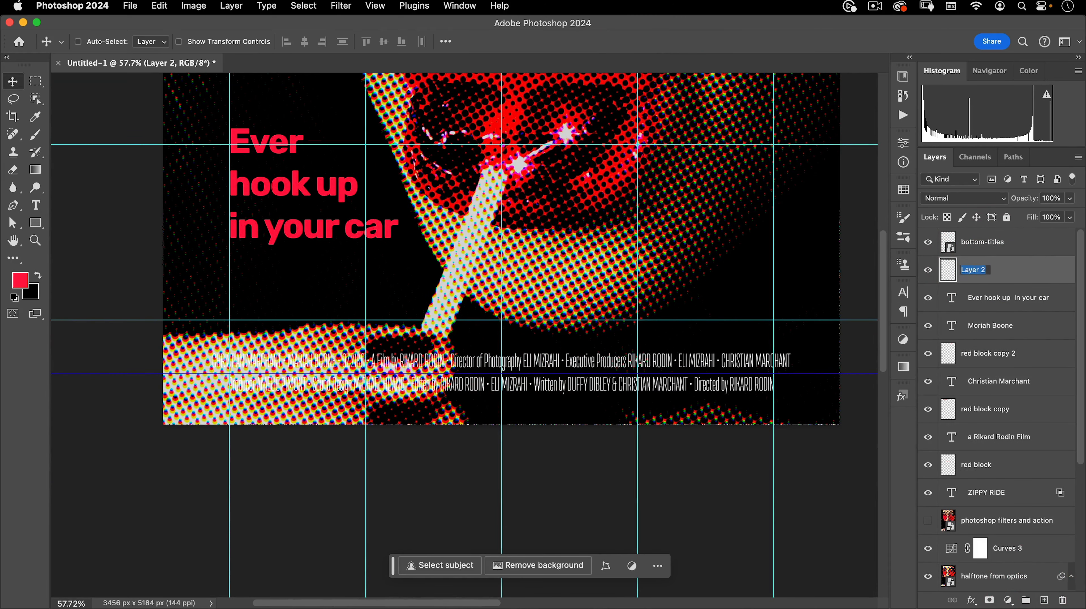
text(bottom gradient)
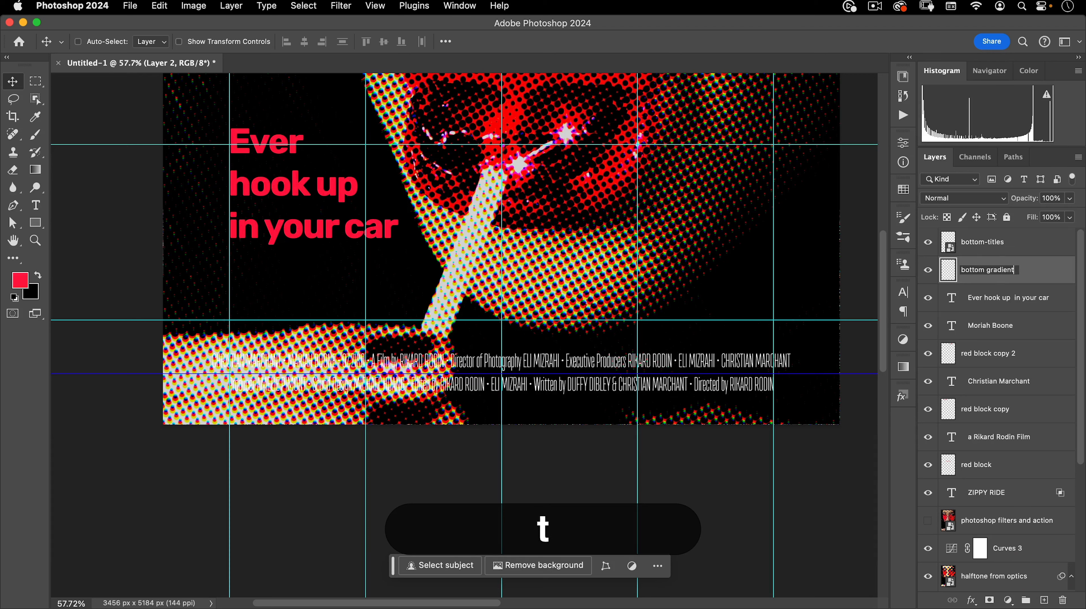
key(Return)
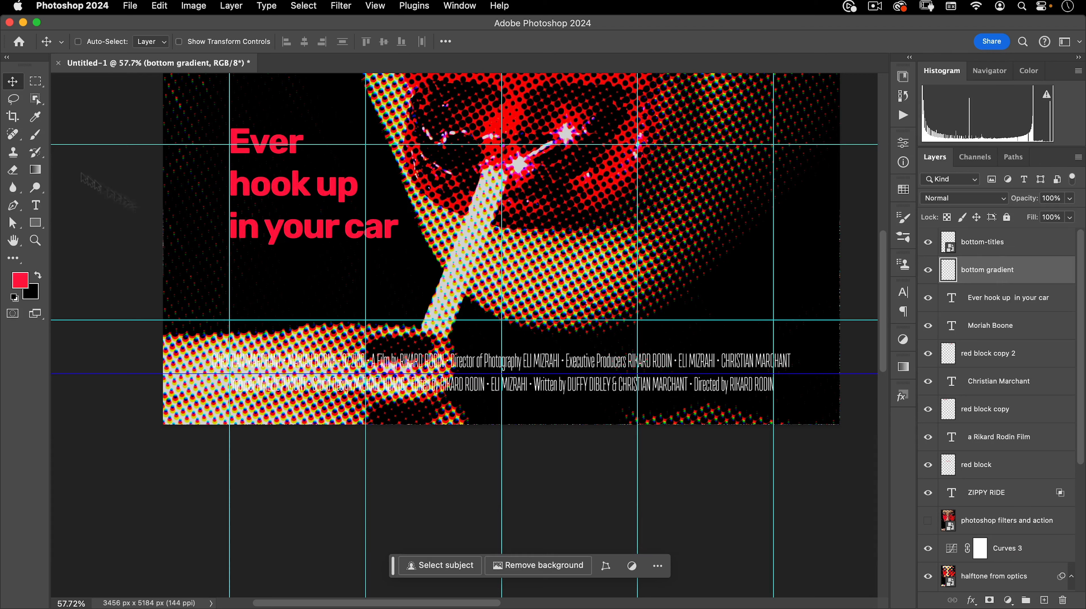
Step: Draw a Classic Basics black gradient fading upward from the poster's bottom edge
click(41, 174)
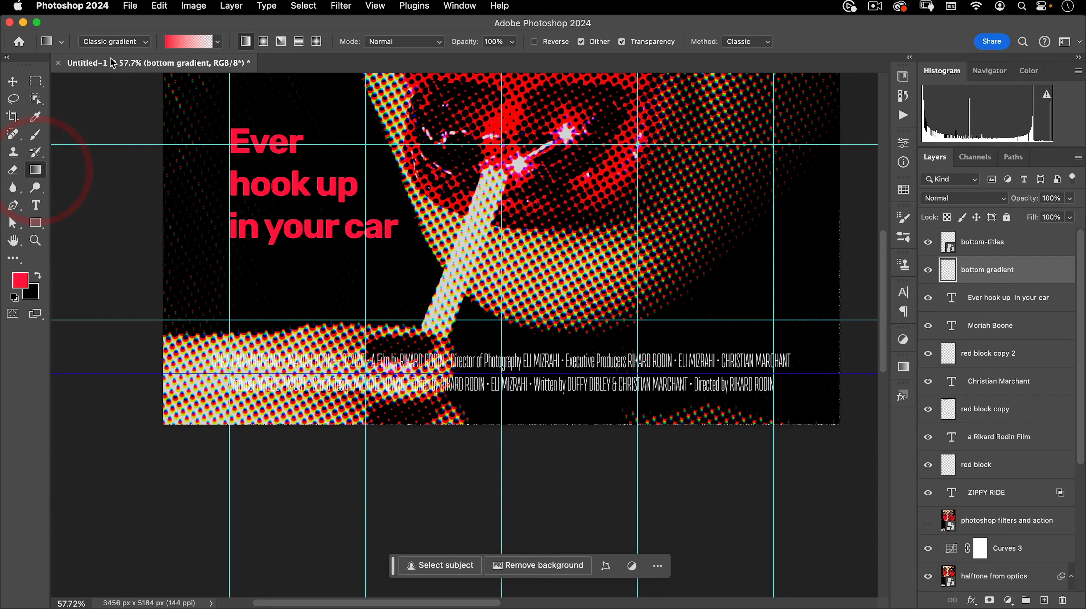
click(113, 42)
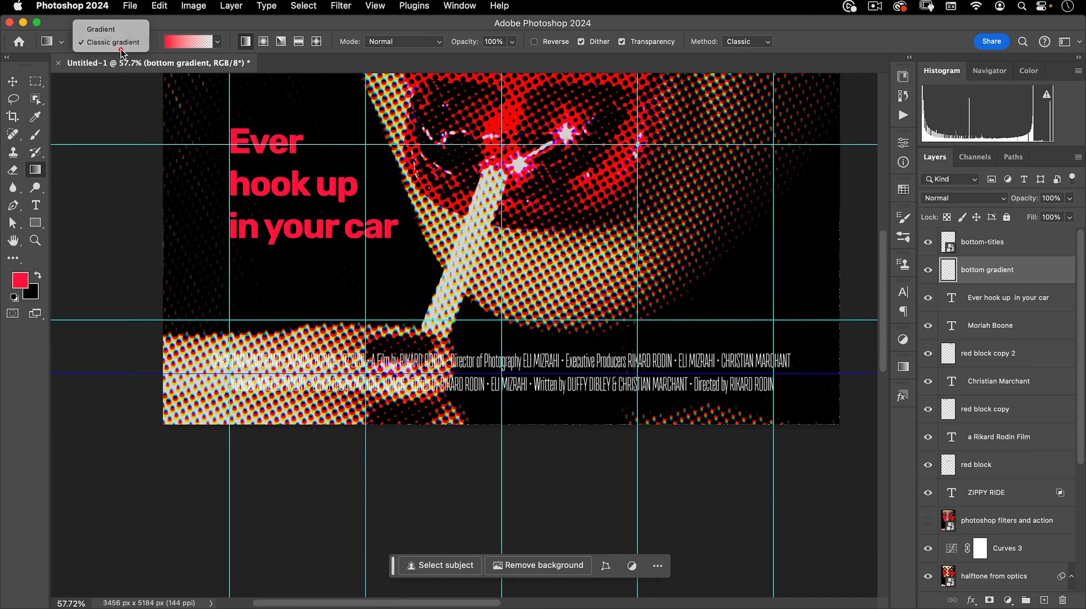
click(121, 50)
click(121, 42)
click(122, 42)
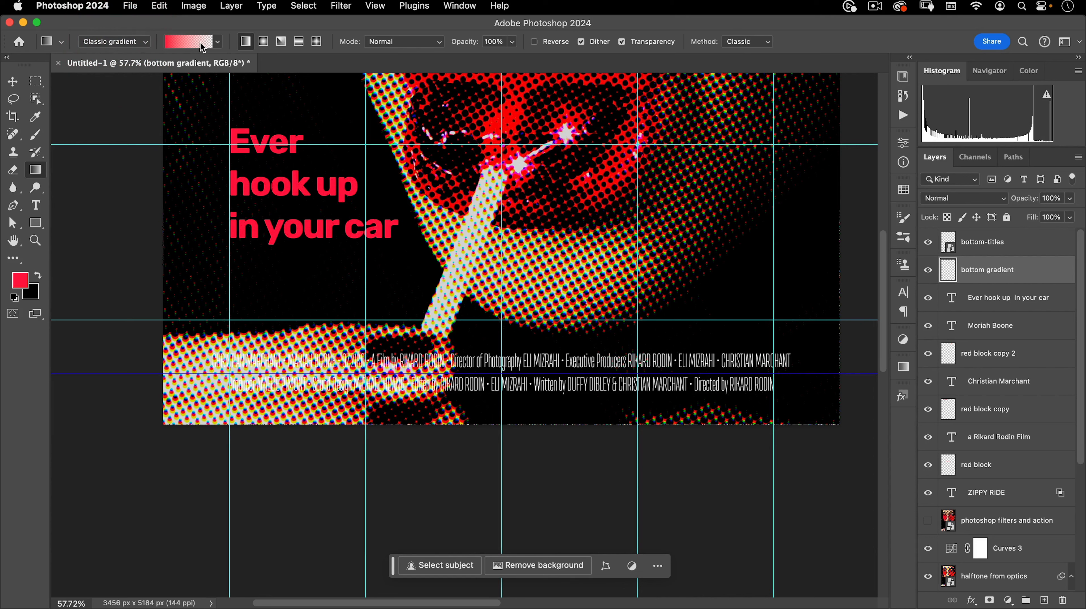
click(218, 42)
click(117, 67)
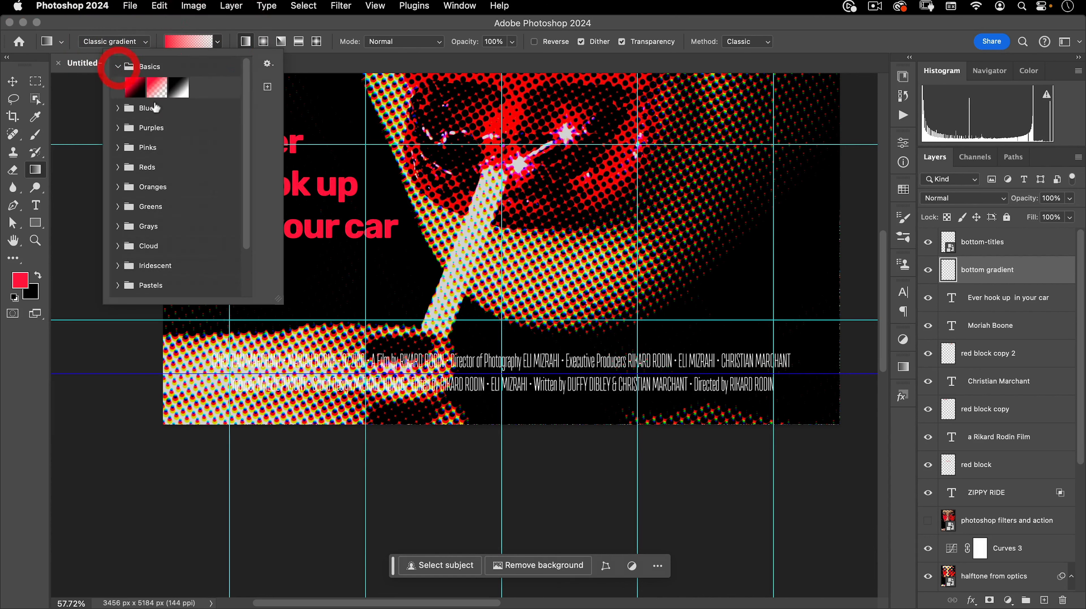
click(194, 25)
key(d)
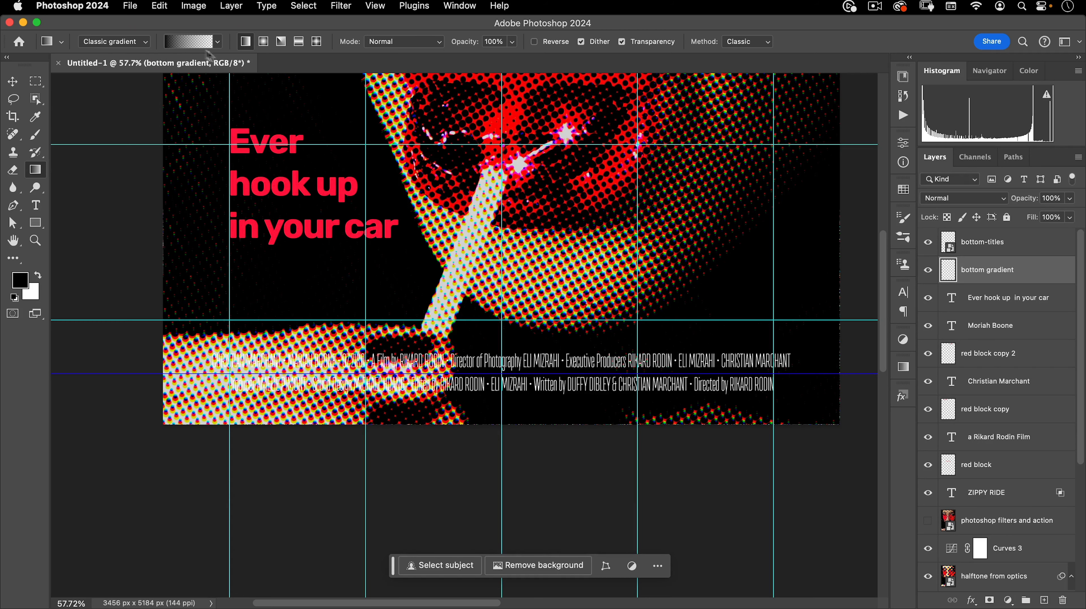
drag(355, 428, 366, 313)
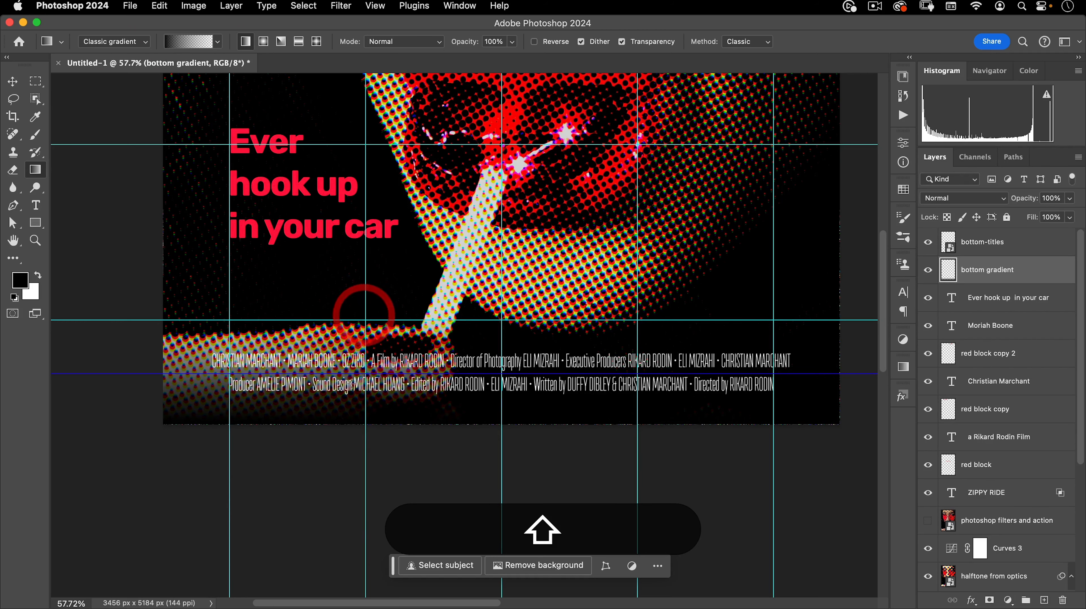
drag(532, 399, 459, 442)
drag(527, 434, 496, 395)
Step: Lower the bottom gradient layer to 70% opacity, fit the poster on screen, and hide guides
key(v)
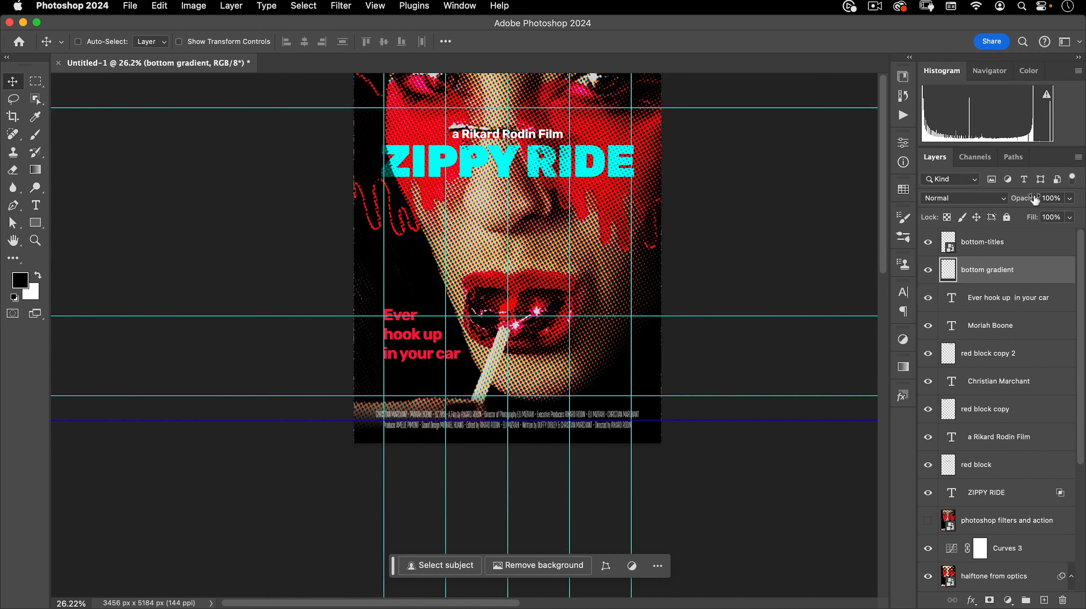
drag(1033, 199, 1012, 202)
click(795, 263)
key(space)
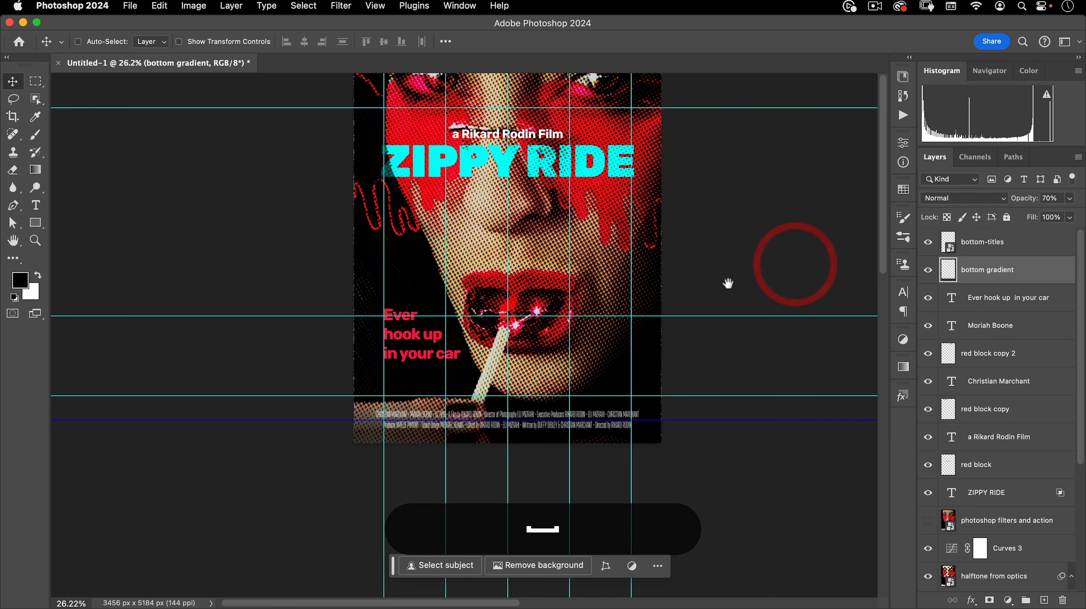
key(super+0)
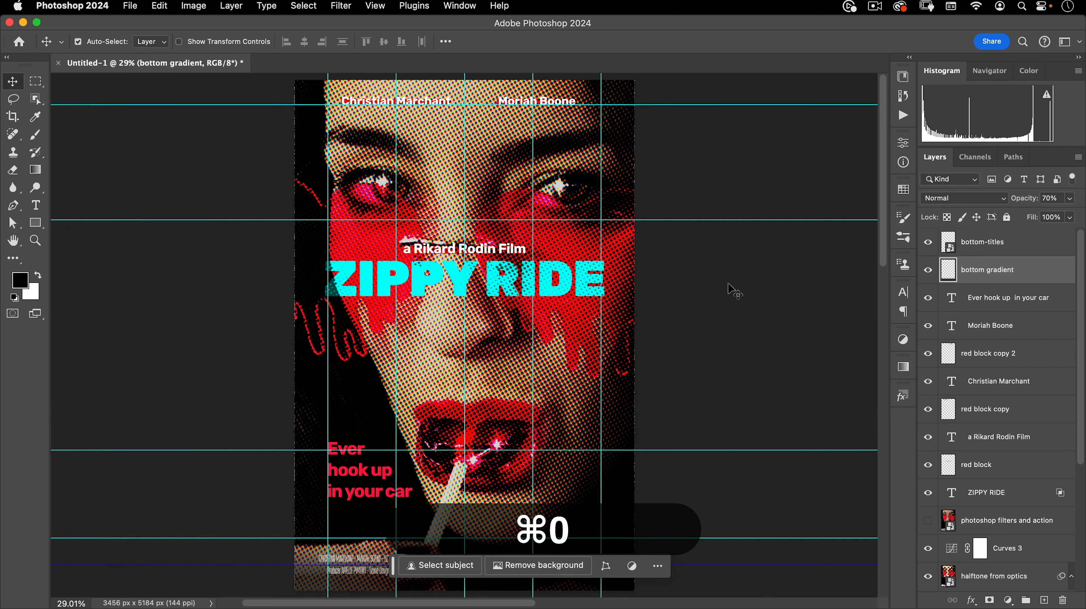
key(super+semicolon)
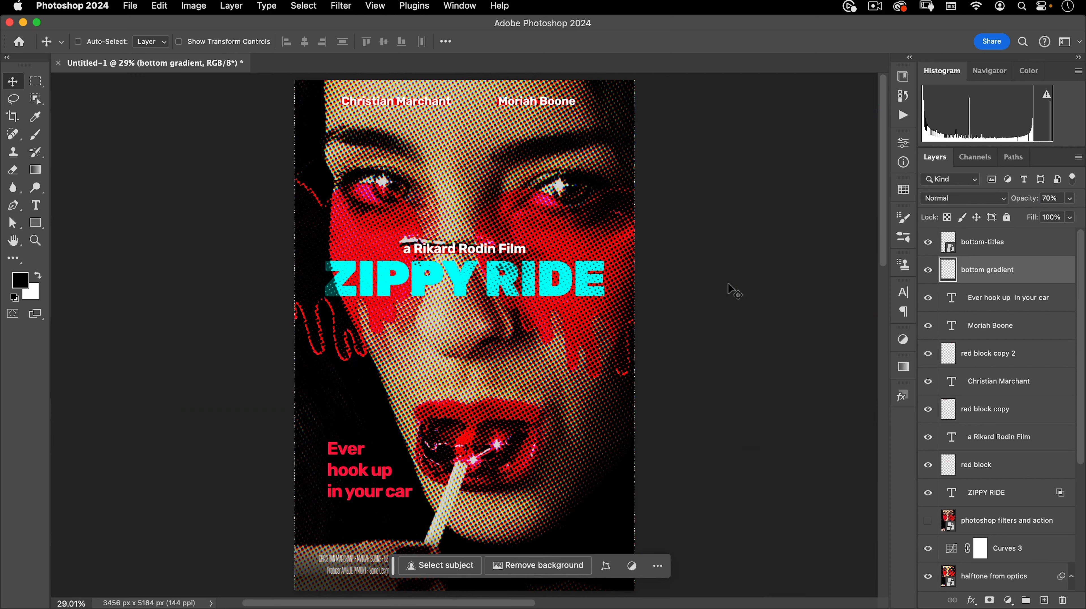